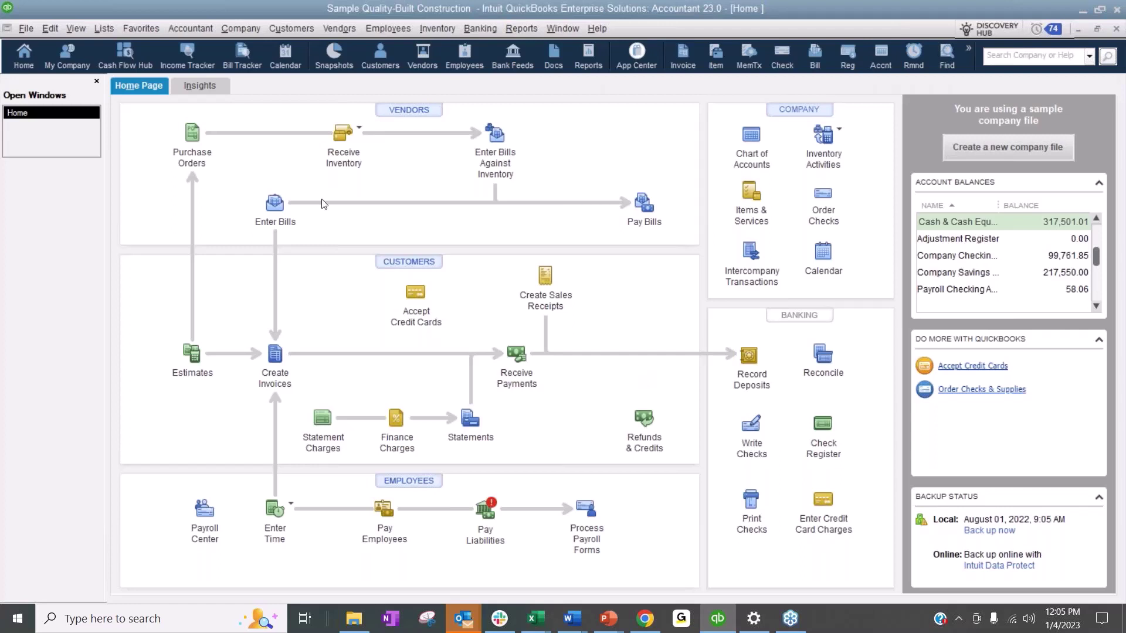
Open the Profit & Loss Standard report and set its date range to This Fiscal Year.
click(521, 28)
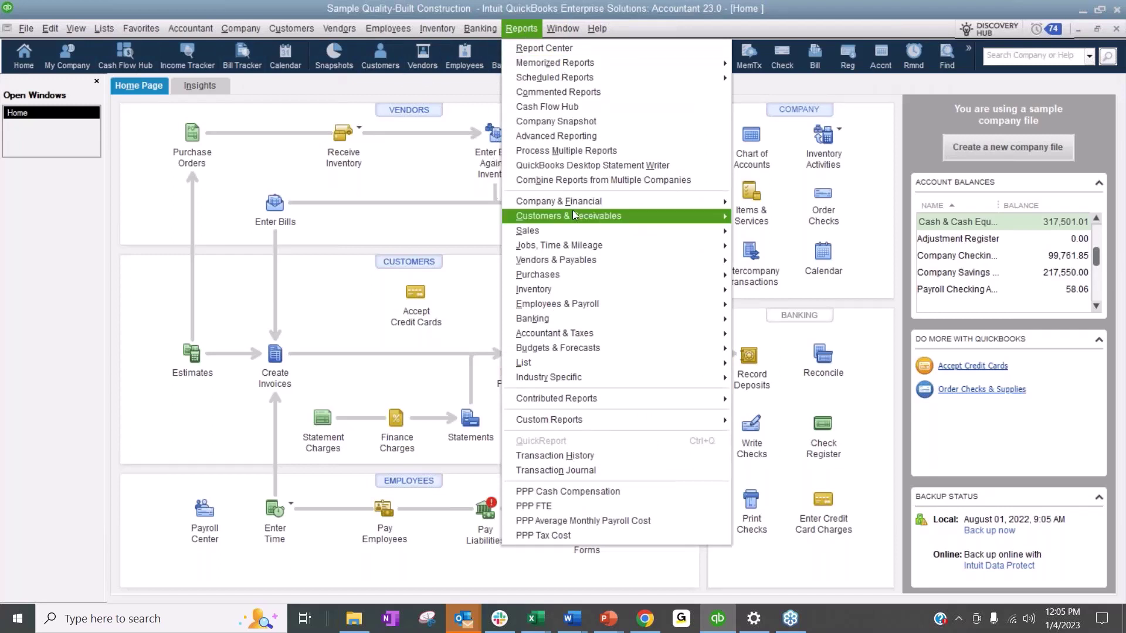
mouse_move(573, 201)
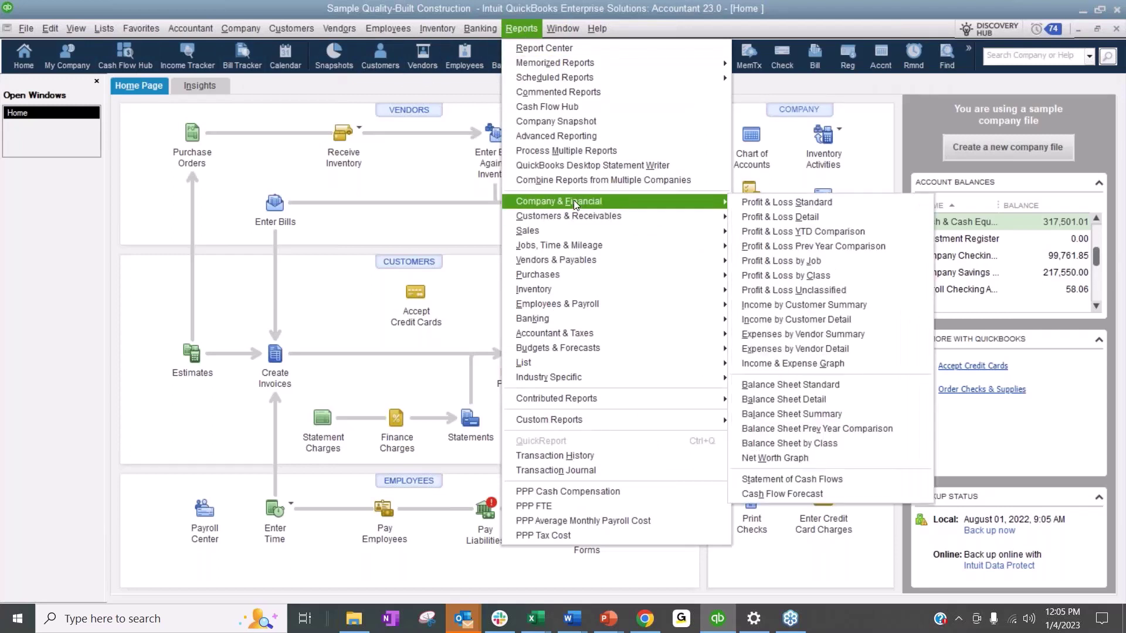
click(767, 203)
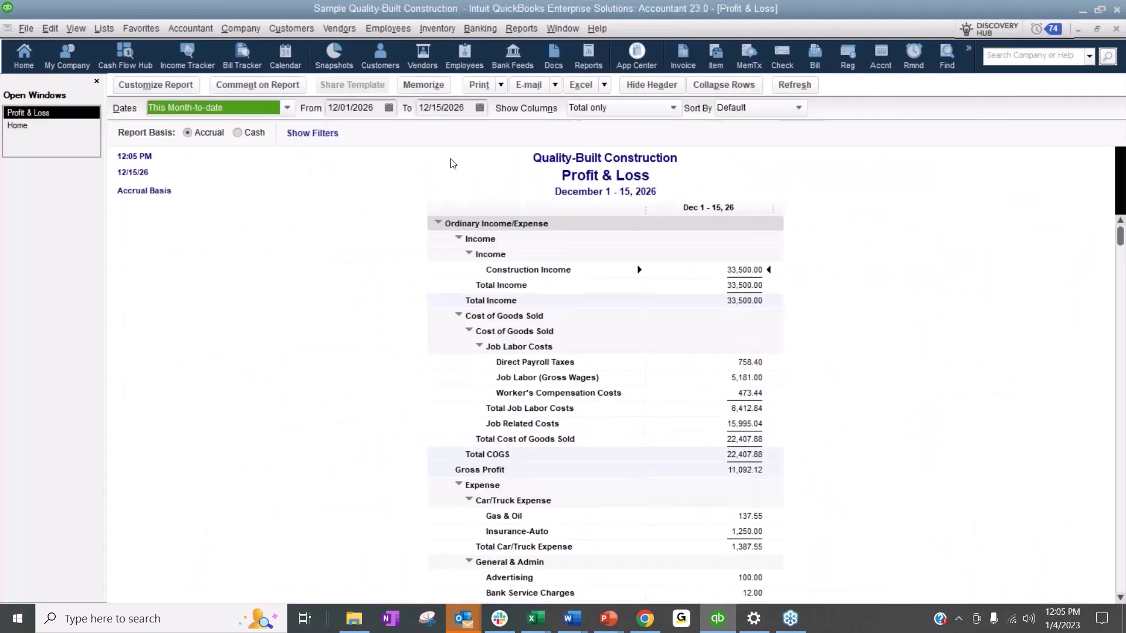
click(286, 109)
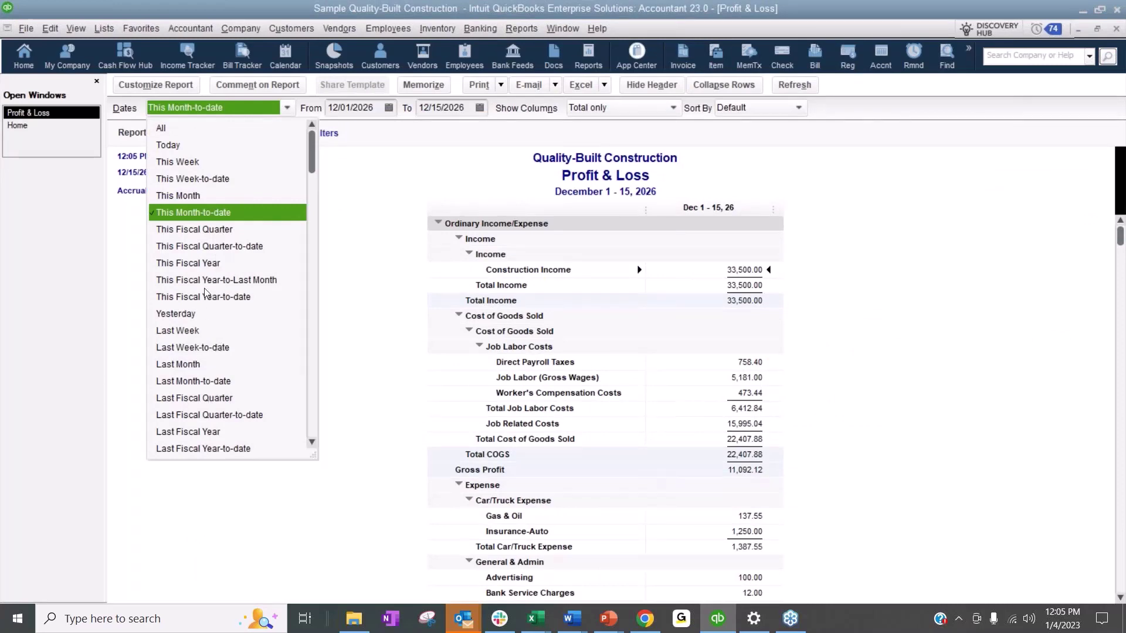
click(193, 264)
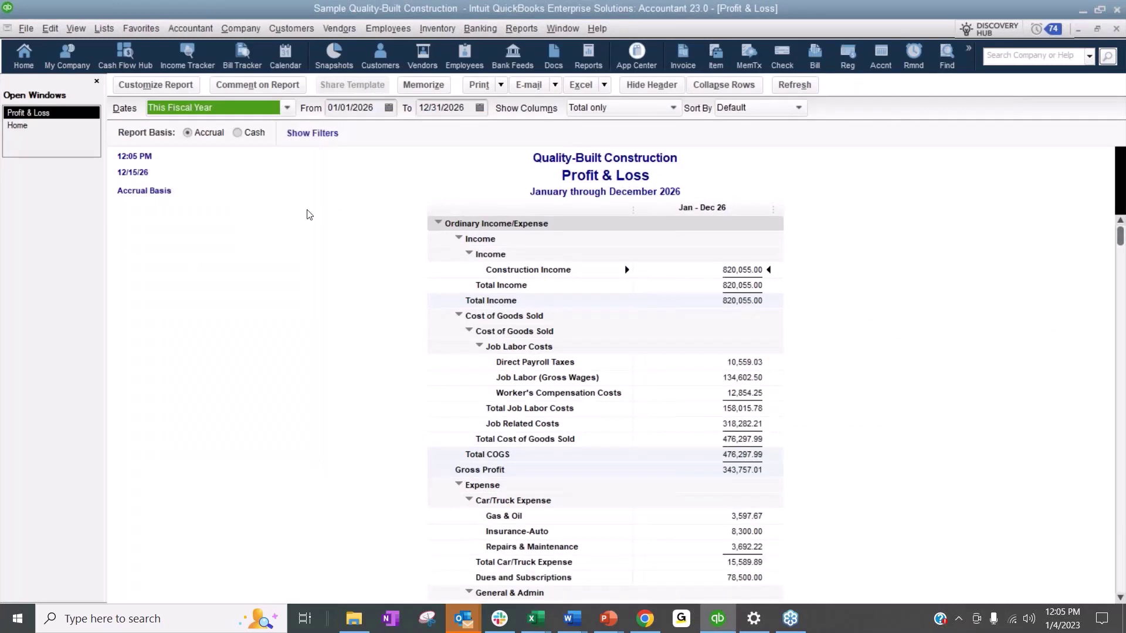
Show the Profit & Loss columns by Quarter and narrow all the amount columns to the same width.
click(624, 105)
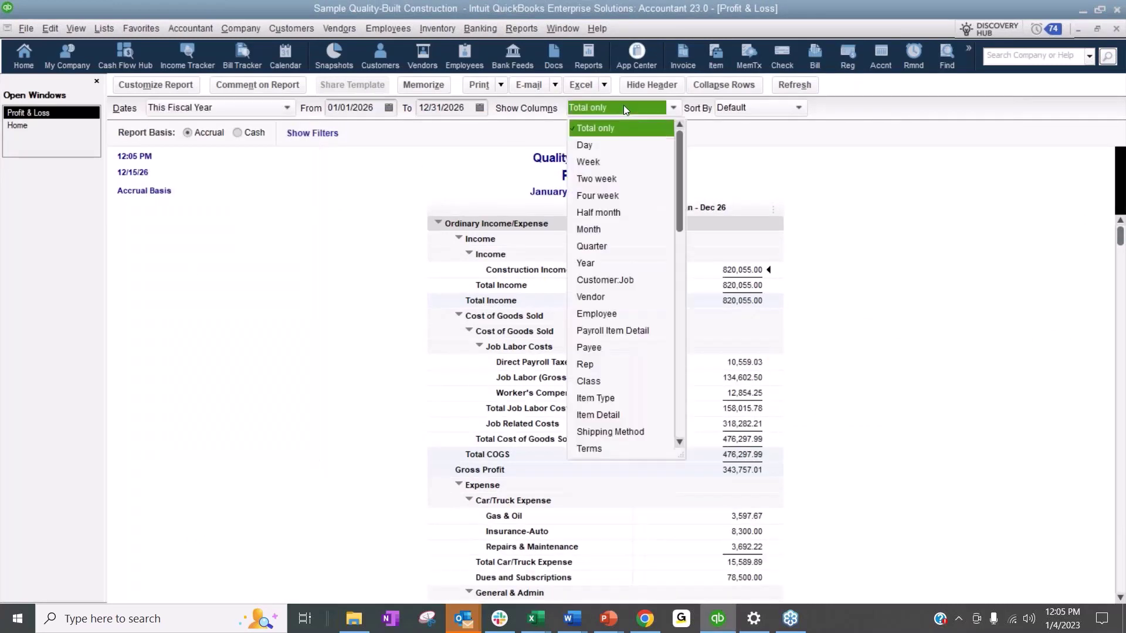
click(589, 246)
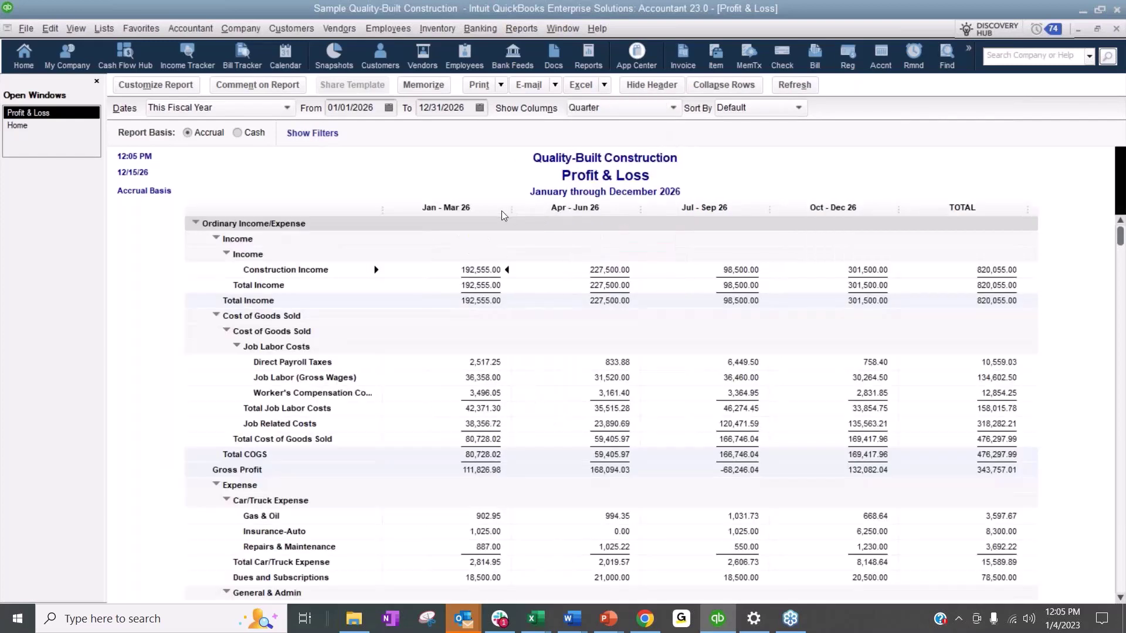
drag(513, 210, 435, 210)
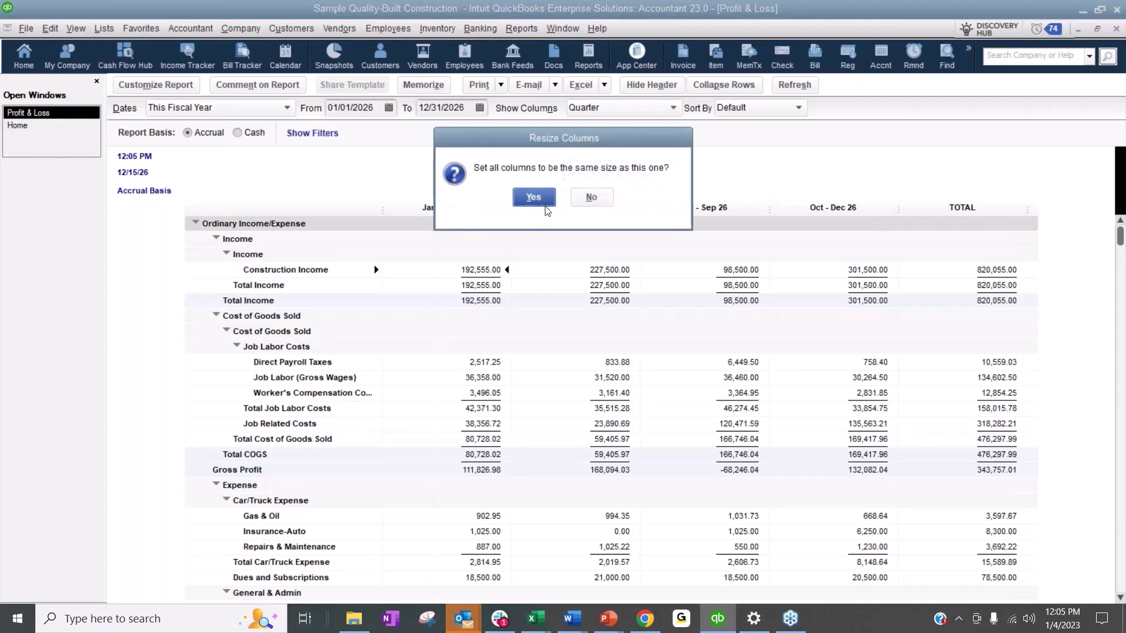
click(535, 197)
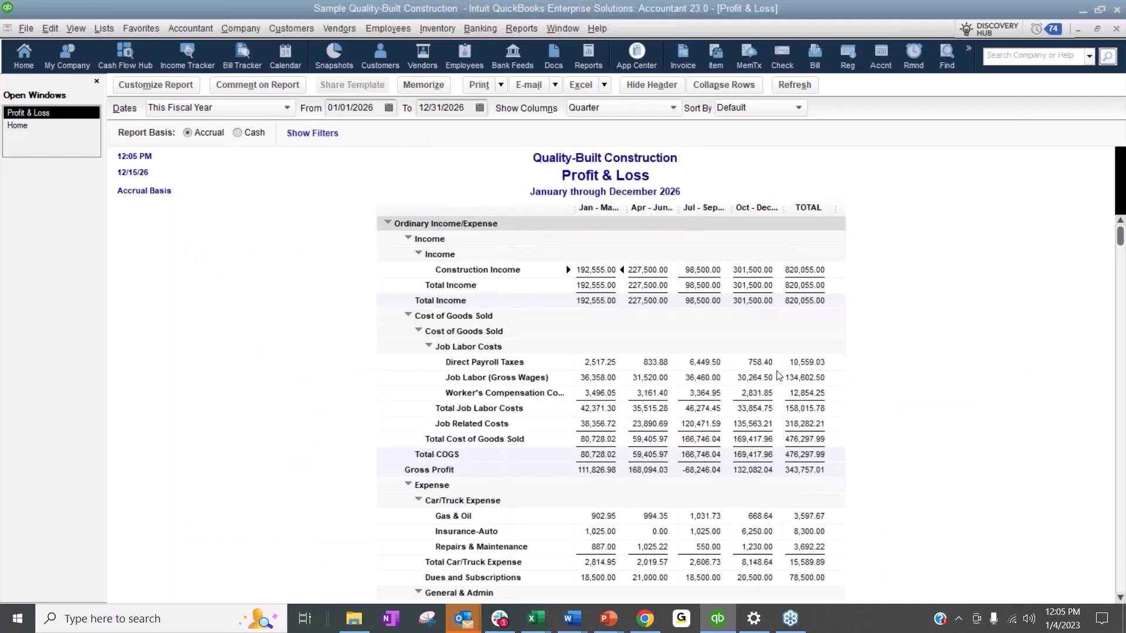
click(635, 107)
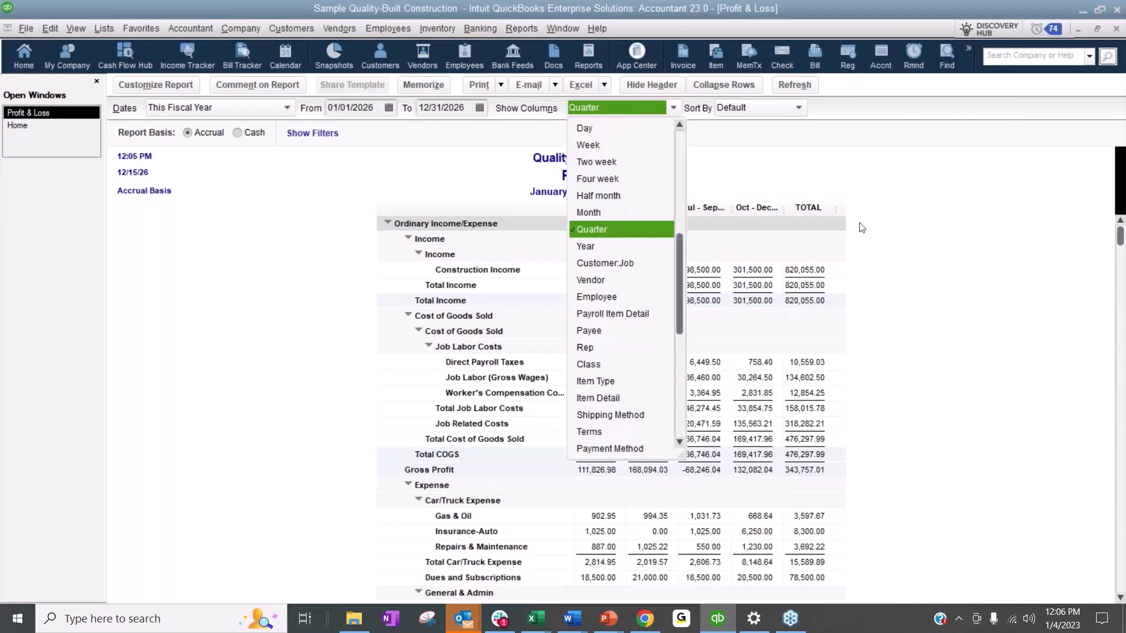
click(610, 229)
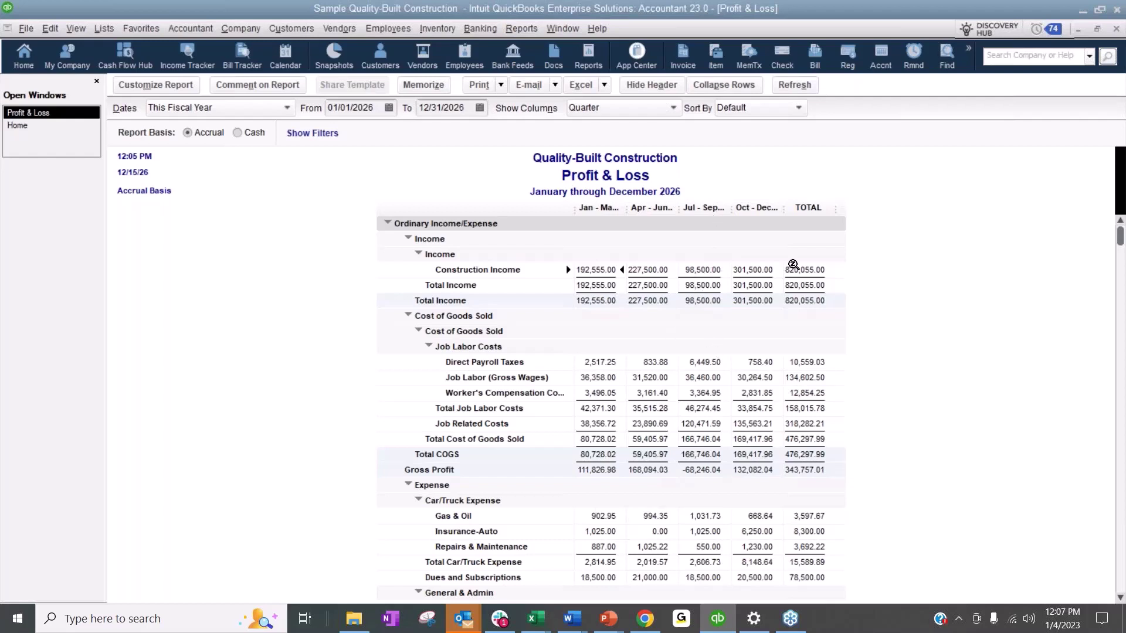
Open the Job WIP Summary report from the Jobs, Time & Mileage reports.
click(531, 29)
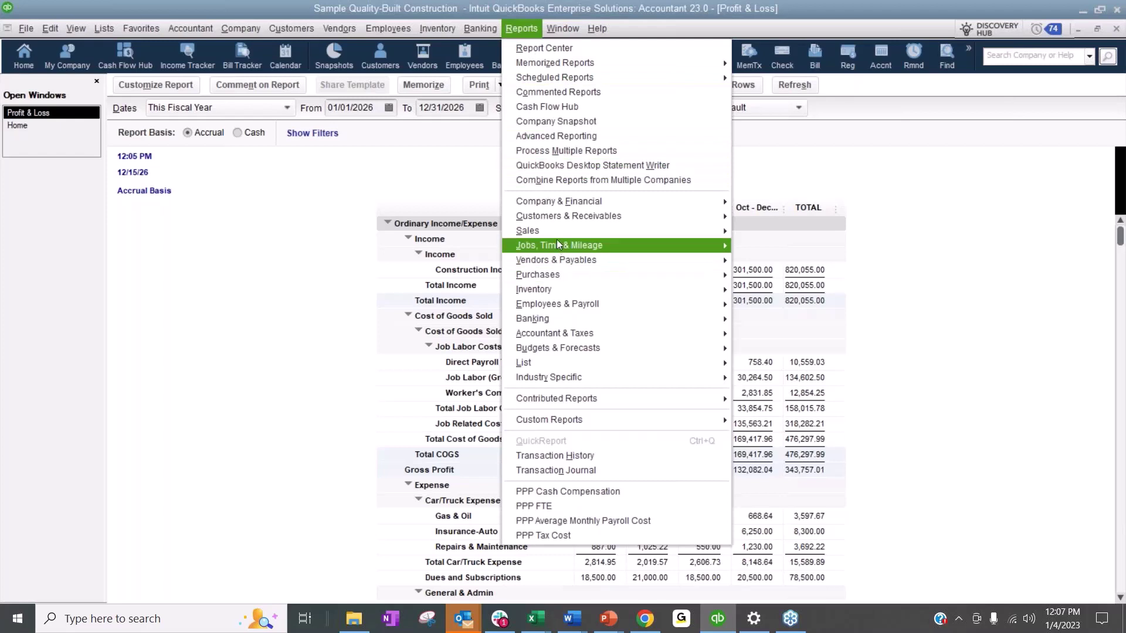
mouse_move(557, 245)
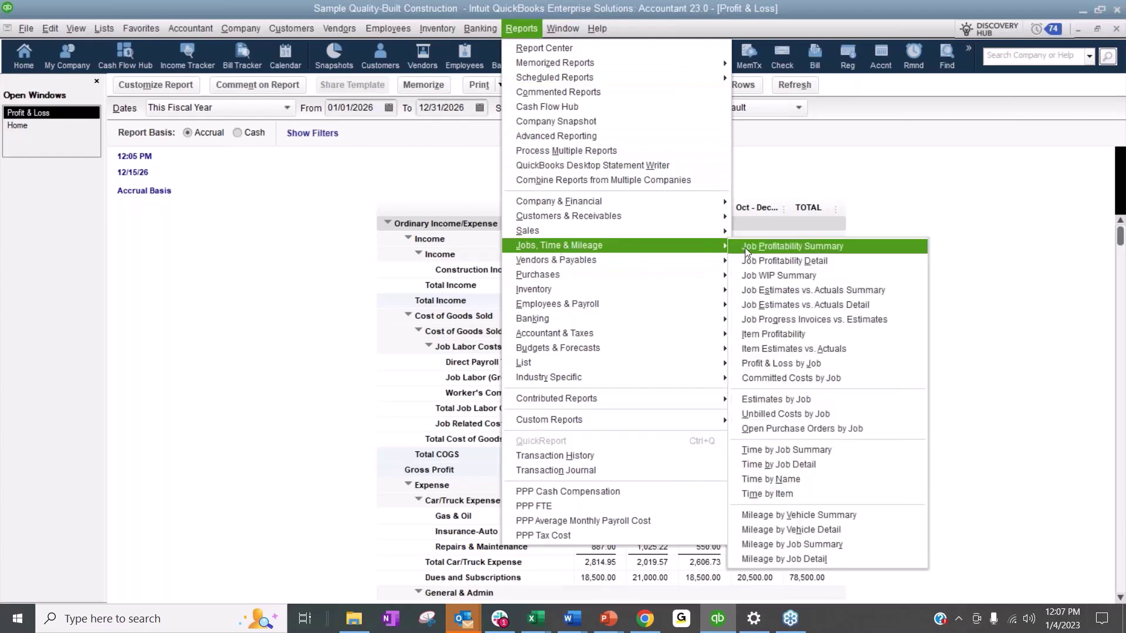
click(798, 276)
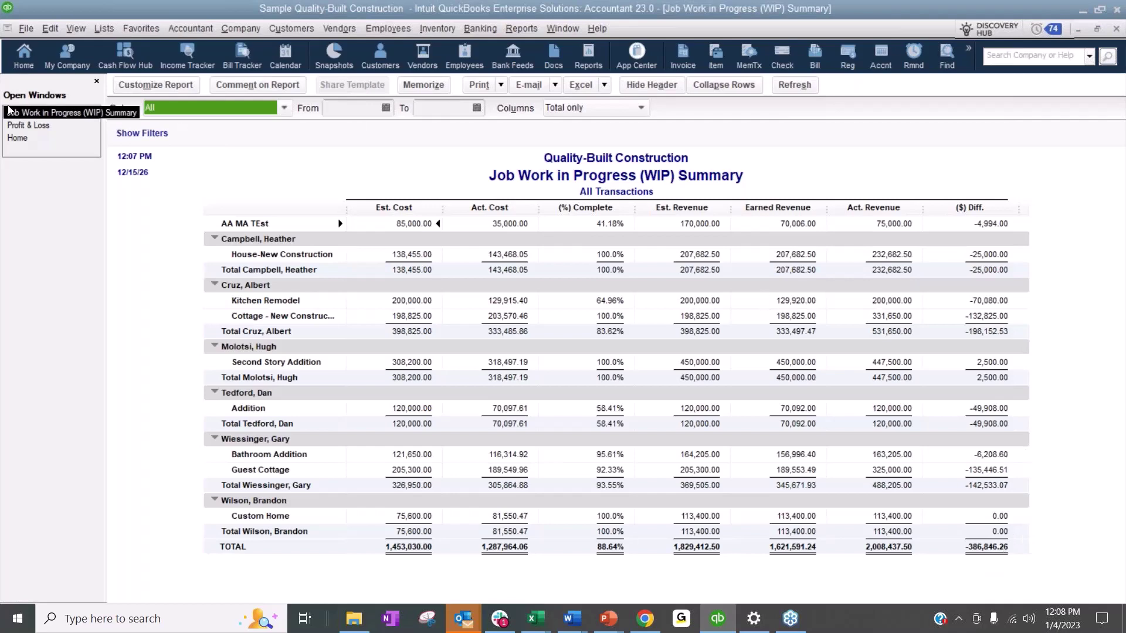
Drill from the Profit & Loss July–September Direct Payroll Taxes amount to the 08/31/2026 paycheck with a 6,449.50 debit, then close both detail windows.
click(23, 126)
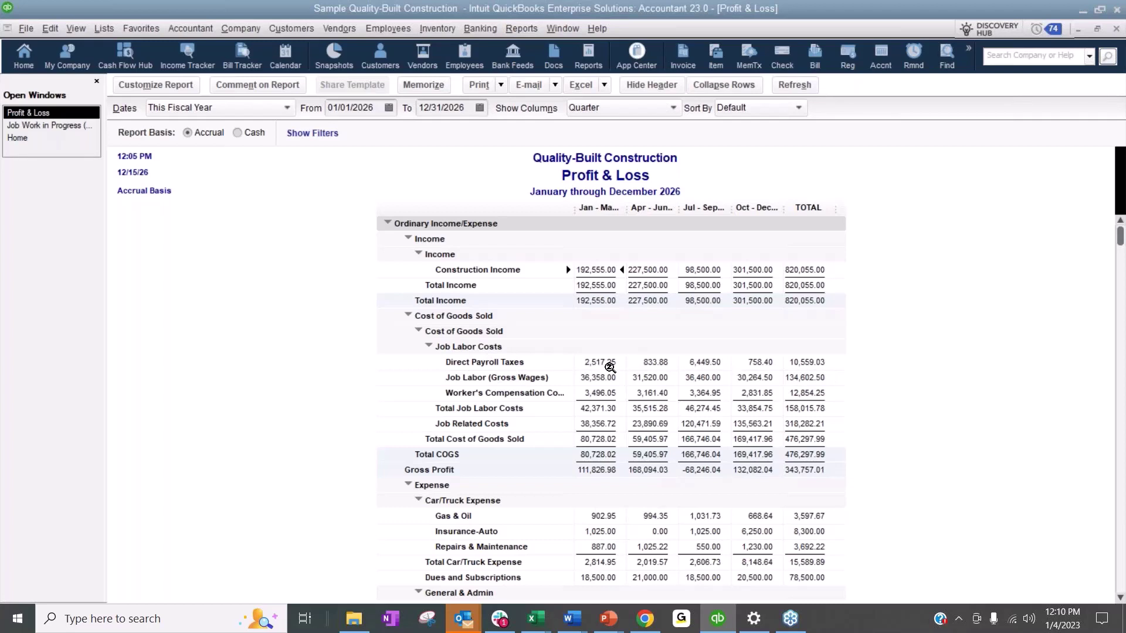
double_click(698, 363)
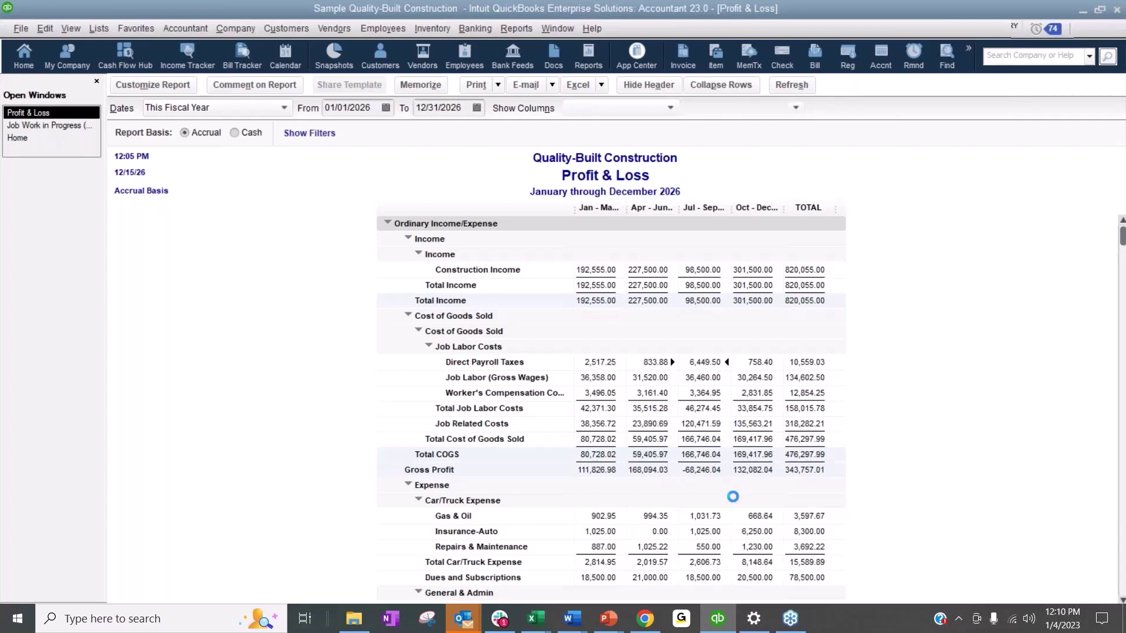
scroll(629, 317, down, 2)
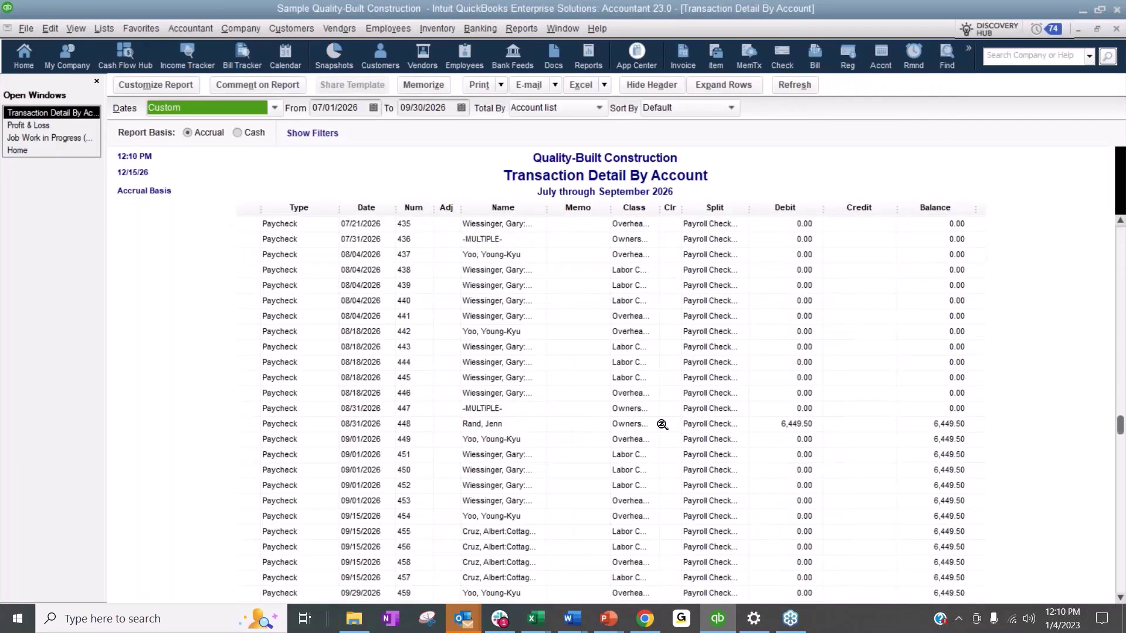
double_click(713, 425)
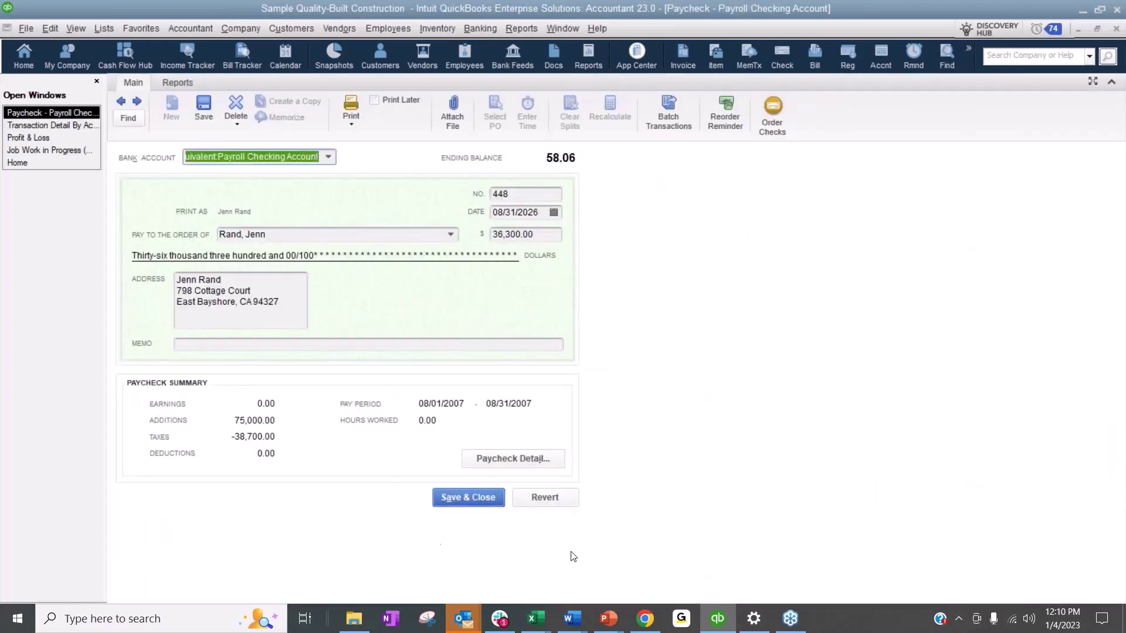
click(1117, 30)
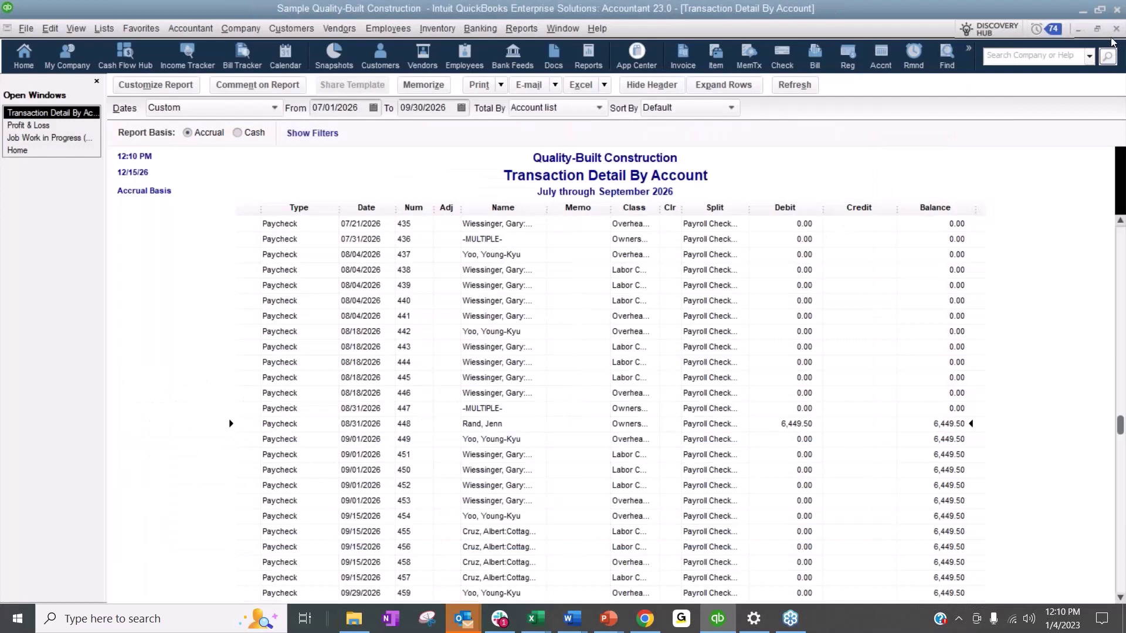
click(1116, 28)
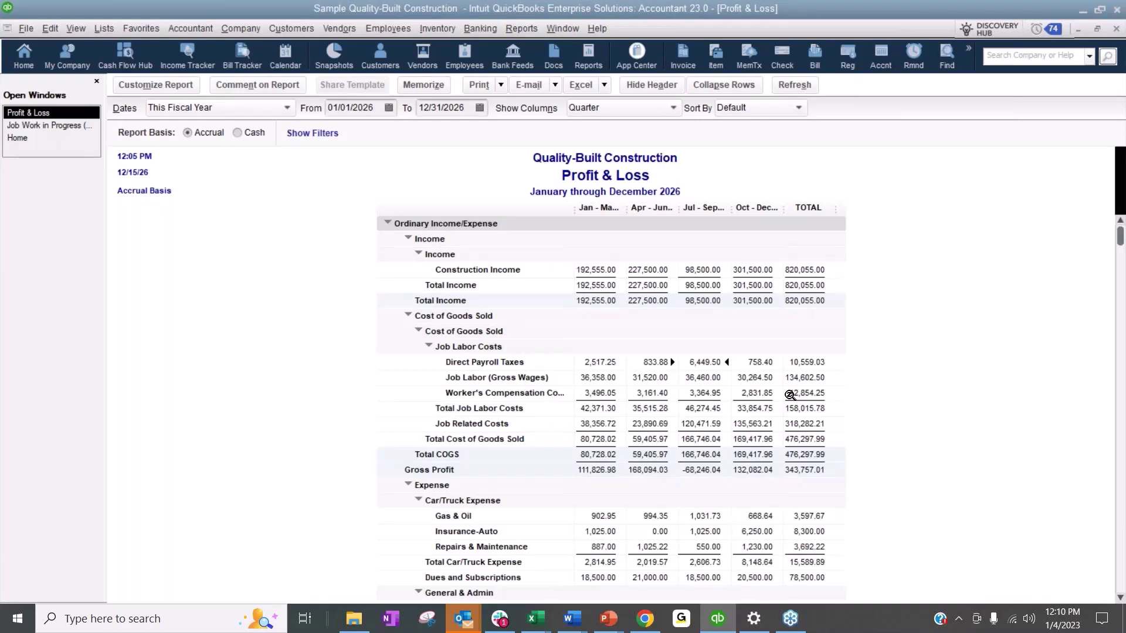
Open the Employee Center and select the first listed employee's 12/08/2026 paycheck.
click(399, 28)
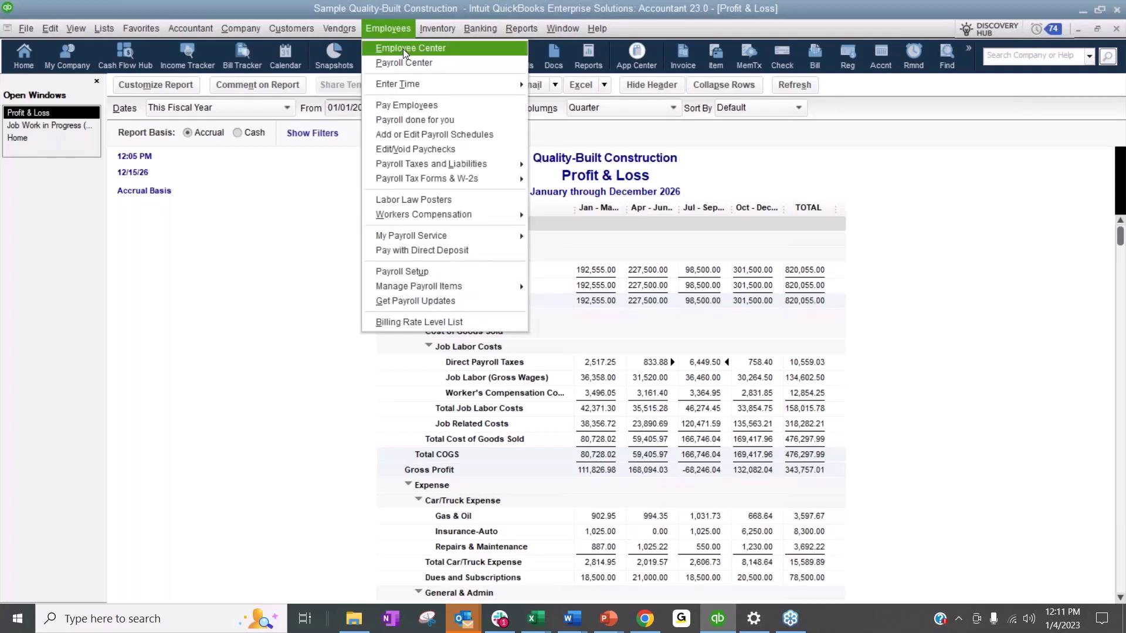
click(402, 48)
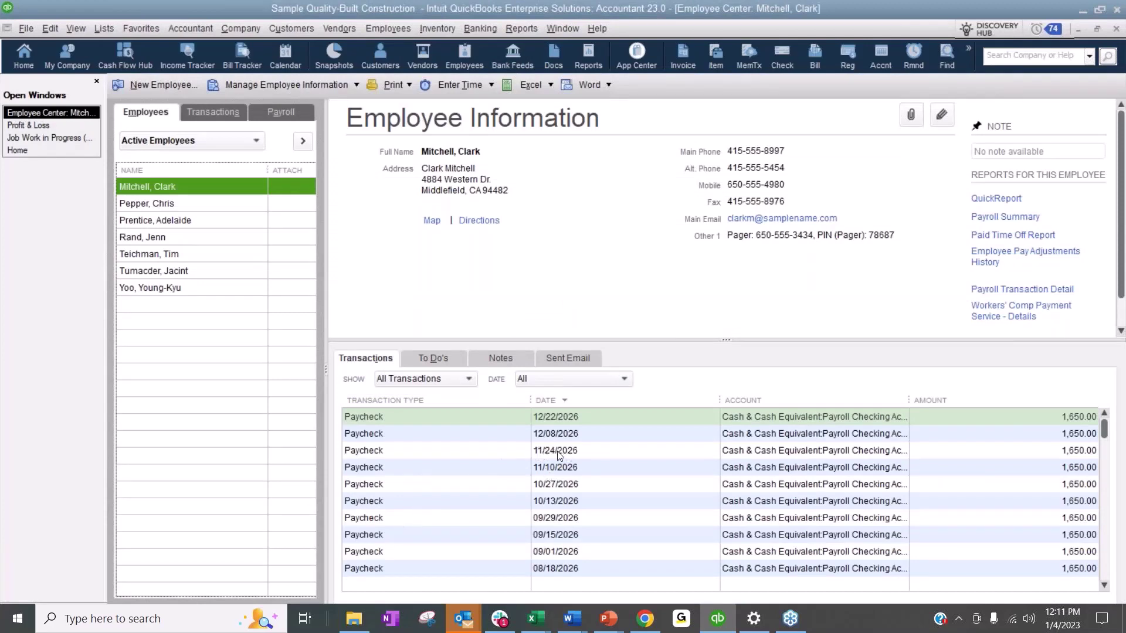
click(545, 436)
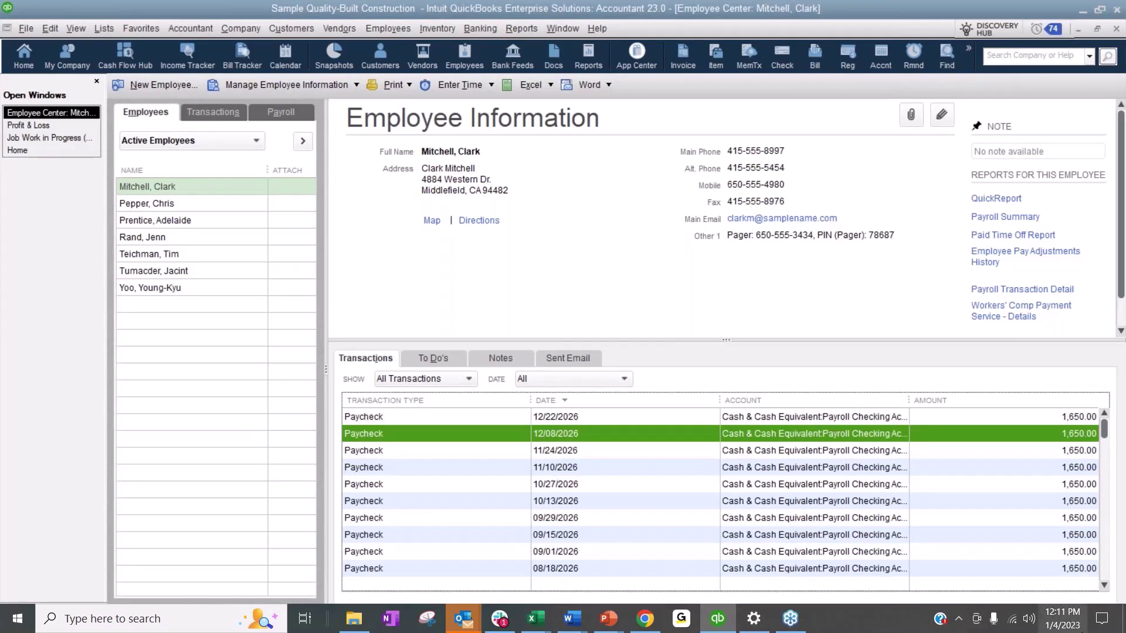
click(1070, 627)
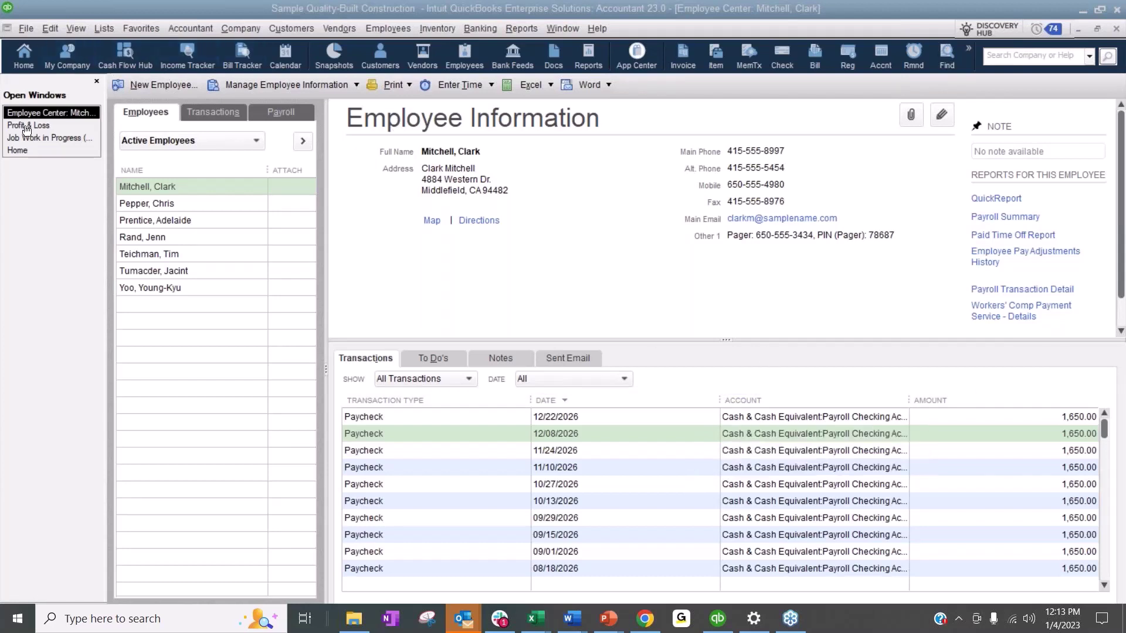
Drill from the Profit & Loss July–September Job Related Costs into its transaction detail and widen the Name column to show full job names.
click(55, 127)
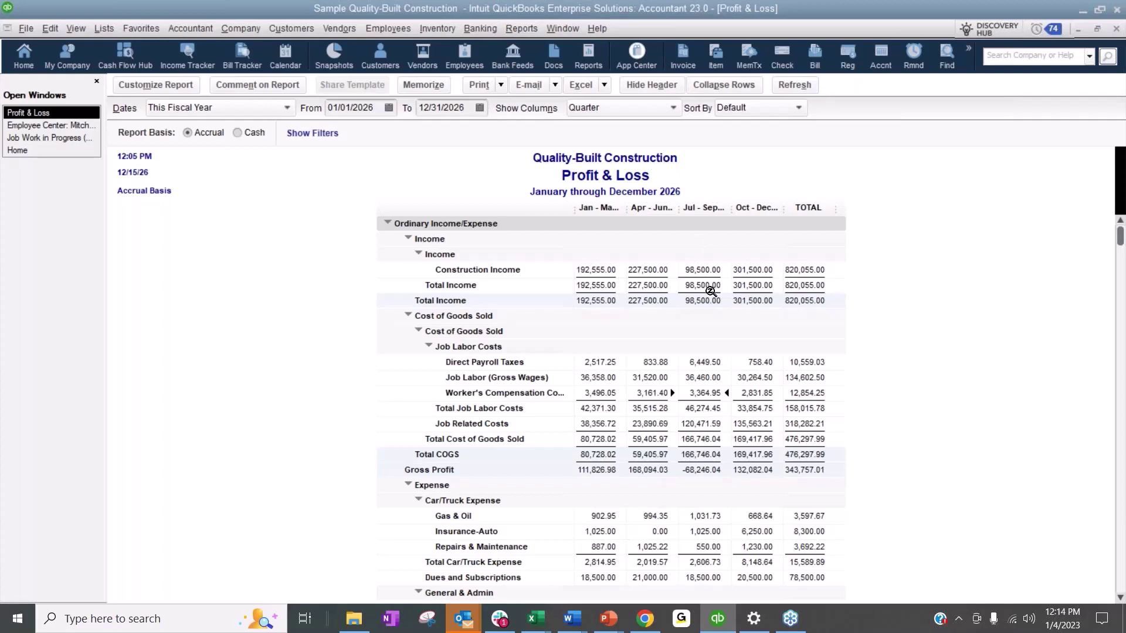
double_click(692, 424)
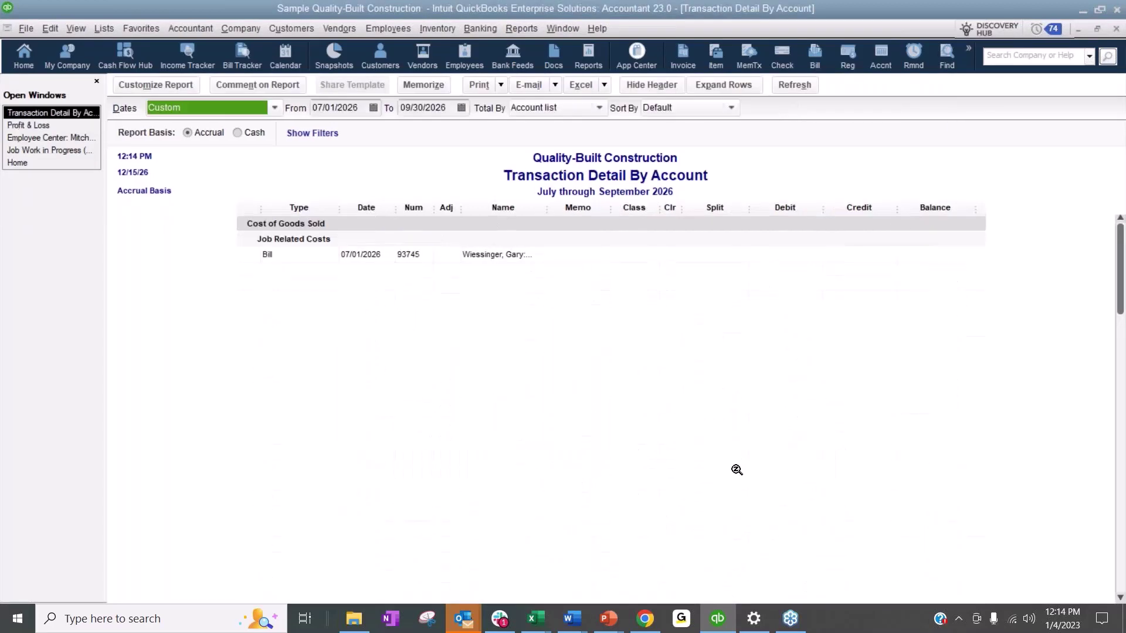
scroll(749, 369, down, 2)
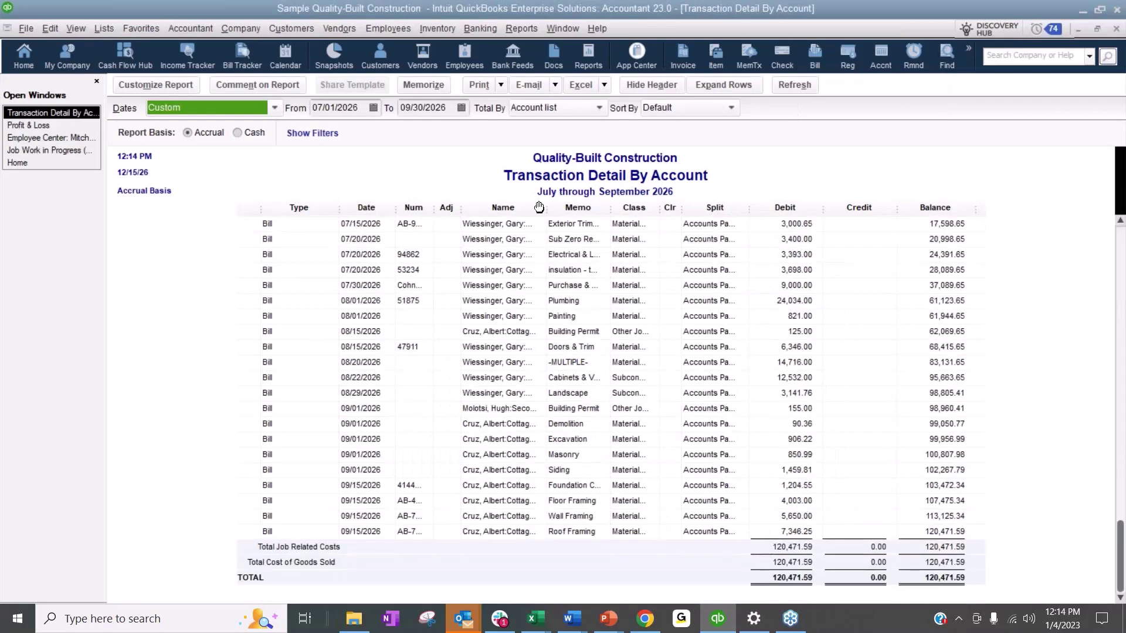
drag(540, 207, 654, 206)
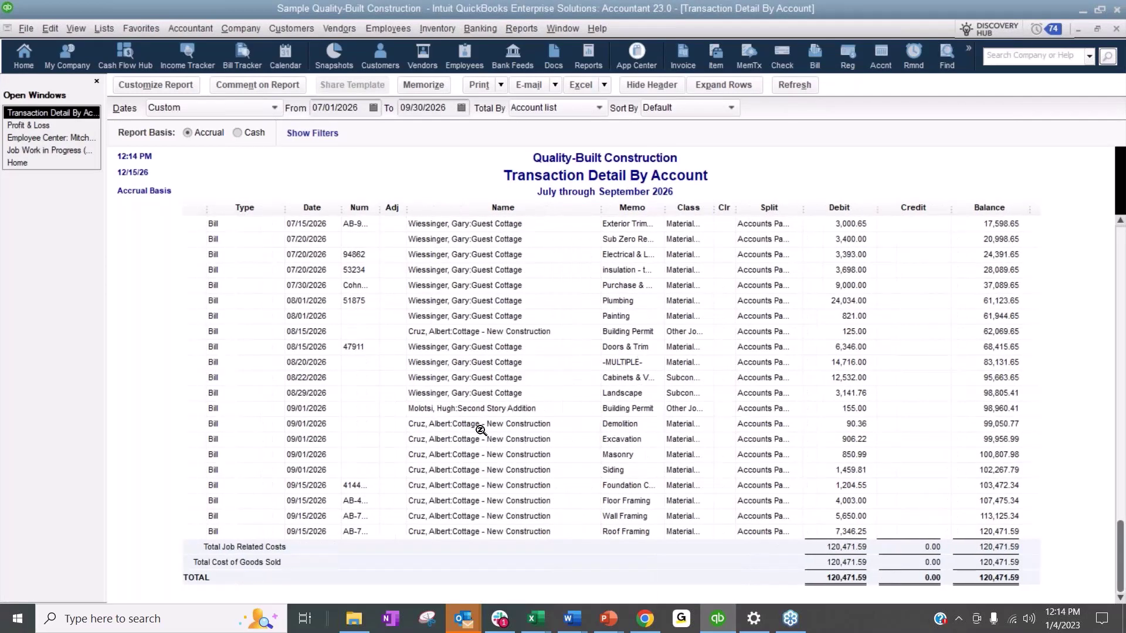
Review which jobs the July–September cost transactions belong to, and close the detail report without memorizing it.
scroll(492, 515, up, 2)
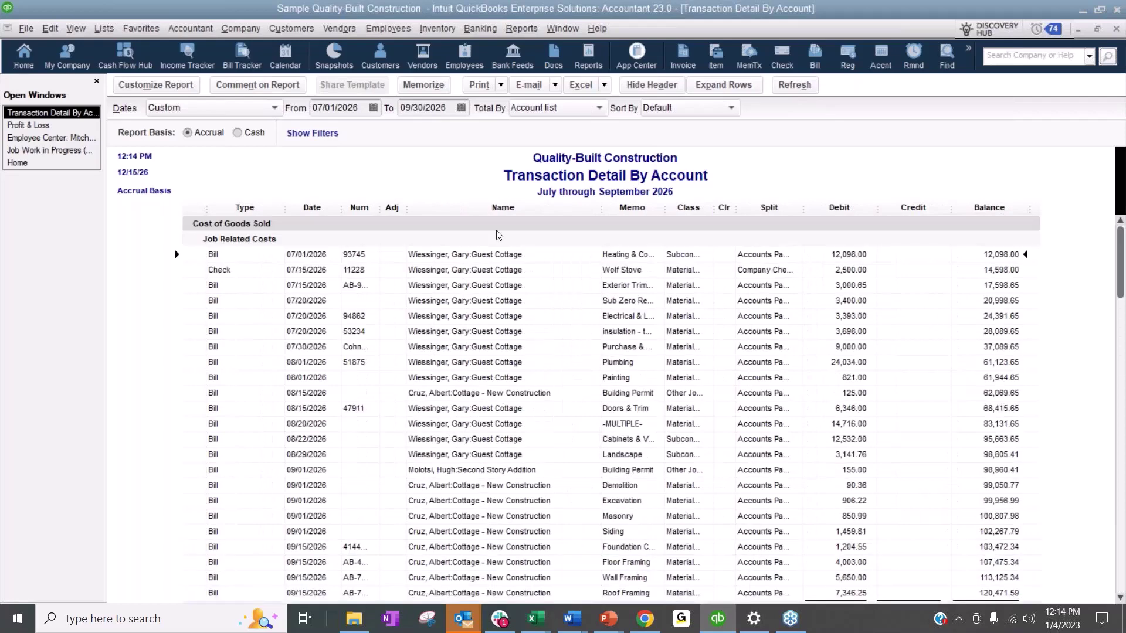
scroll(502, 394, down, 1)
scroll(501, 394, down, 1)
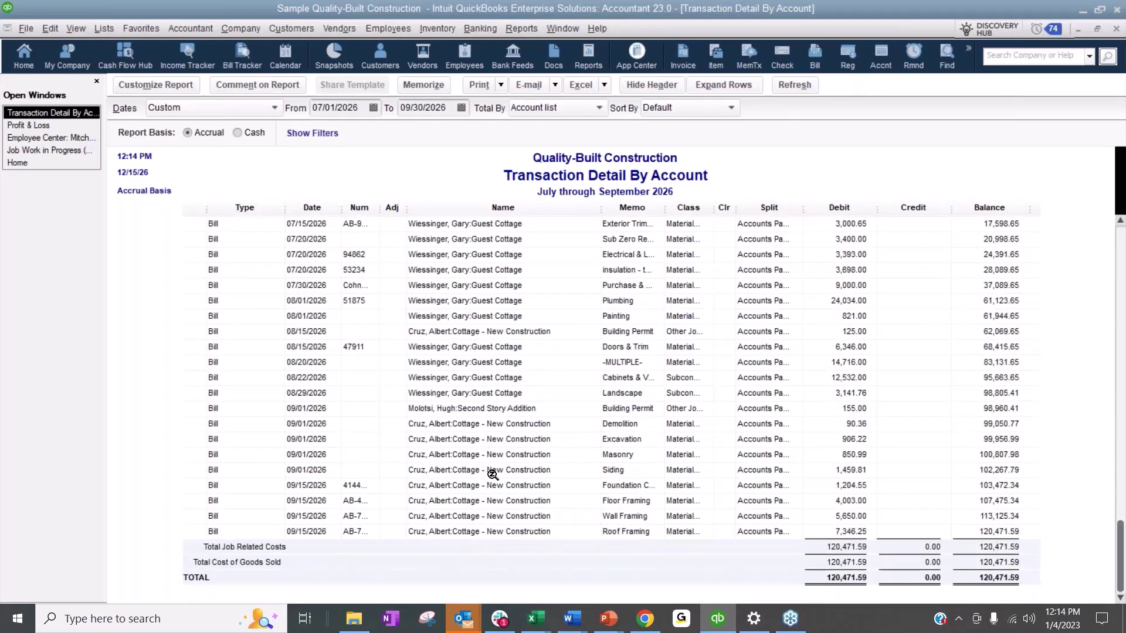
click(1116, 32)
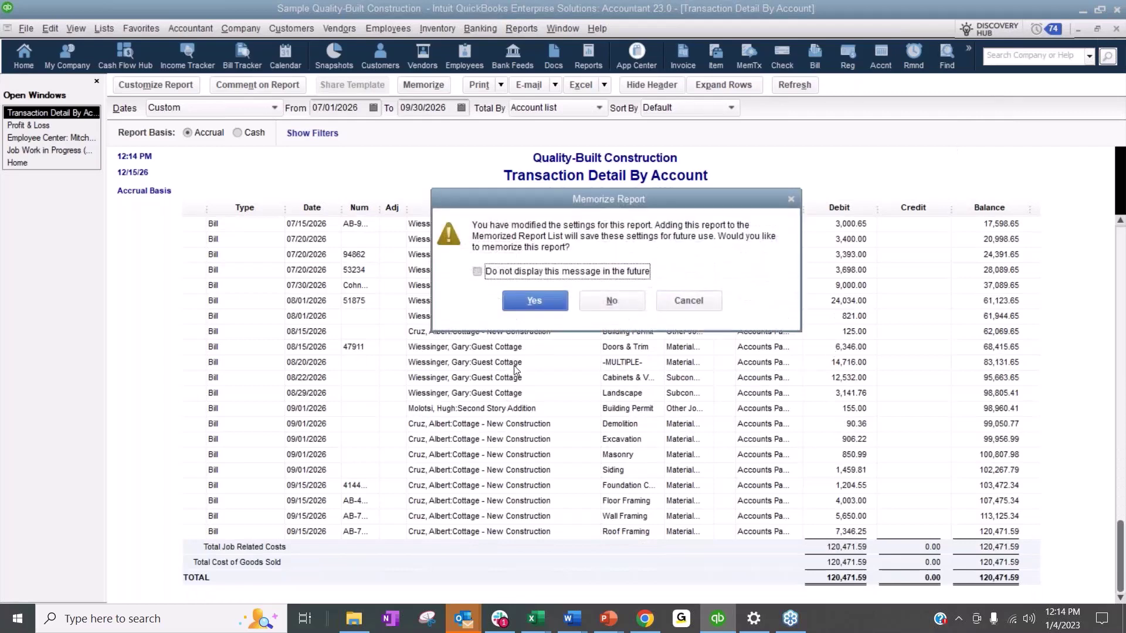
click(613, 303)
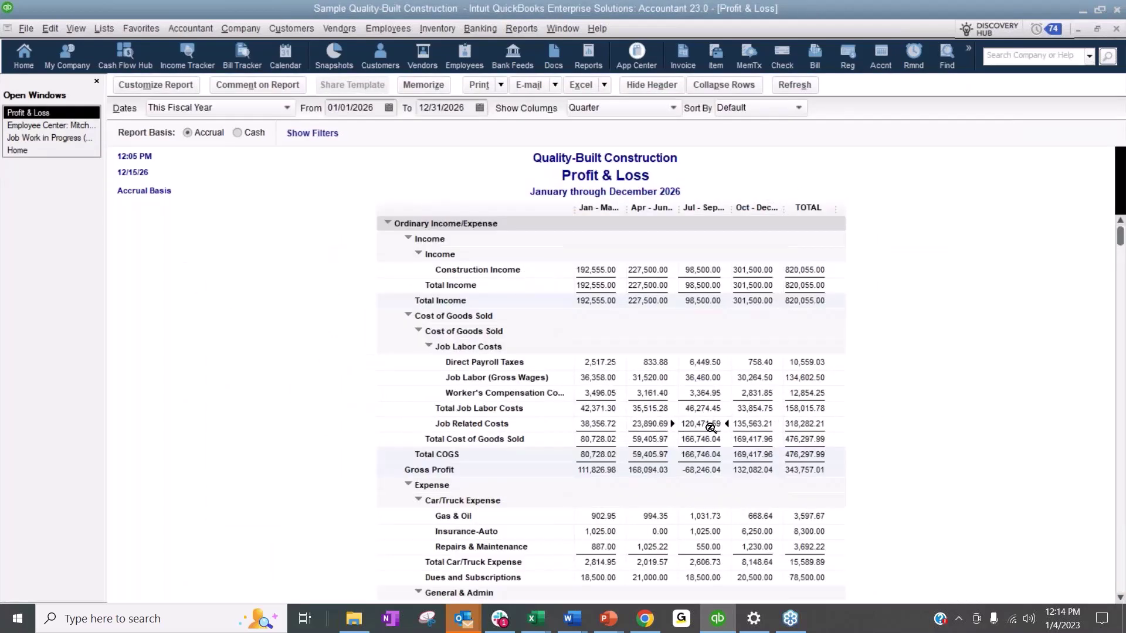
Drill into the October–December Job Related Costs, widen the Name column to read the full job names, and close the detail without memorizing it.
double_click(744, 423)
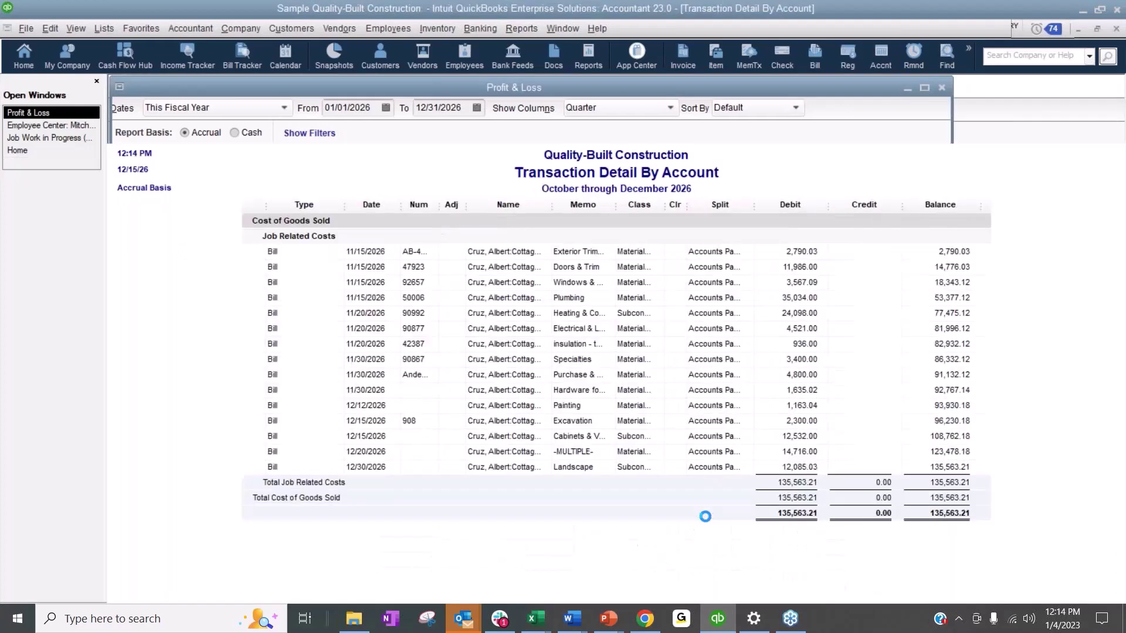
drag(555, 208, 623, 208)
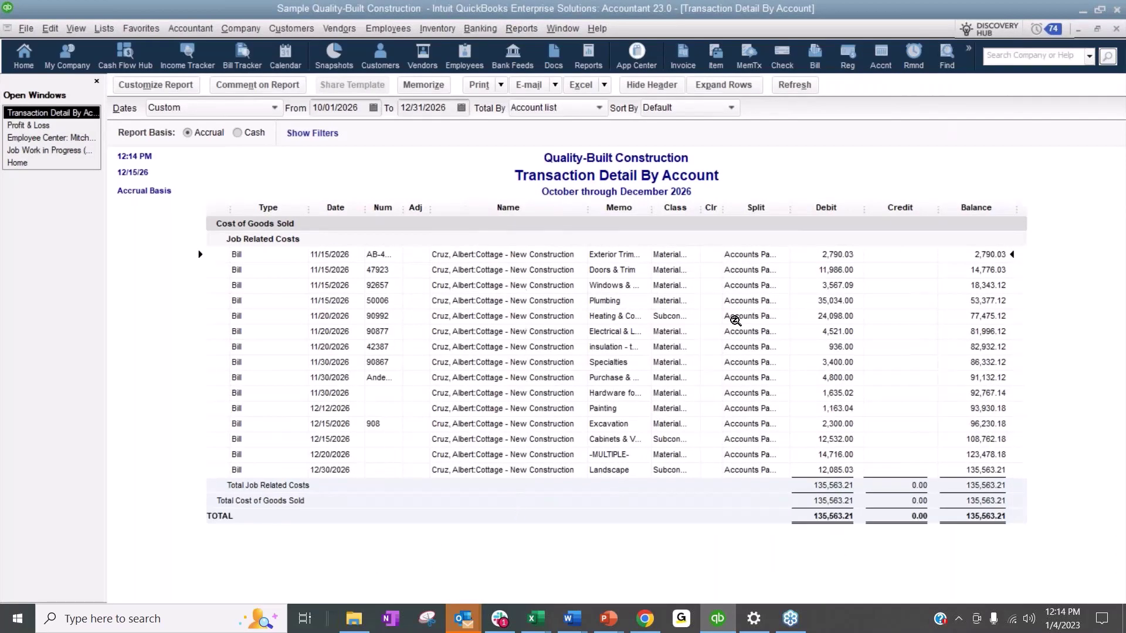
click(818, 300)
click(1117, 29)
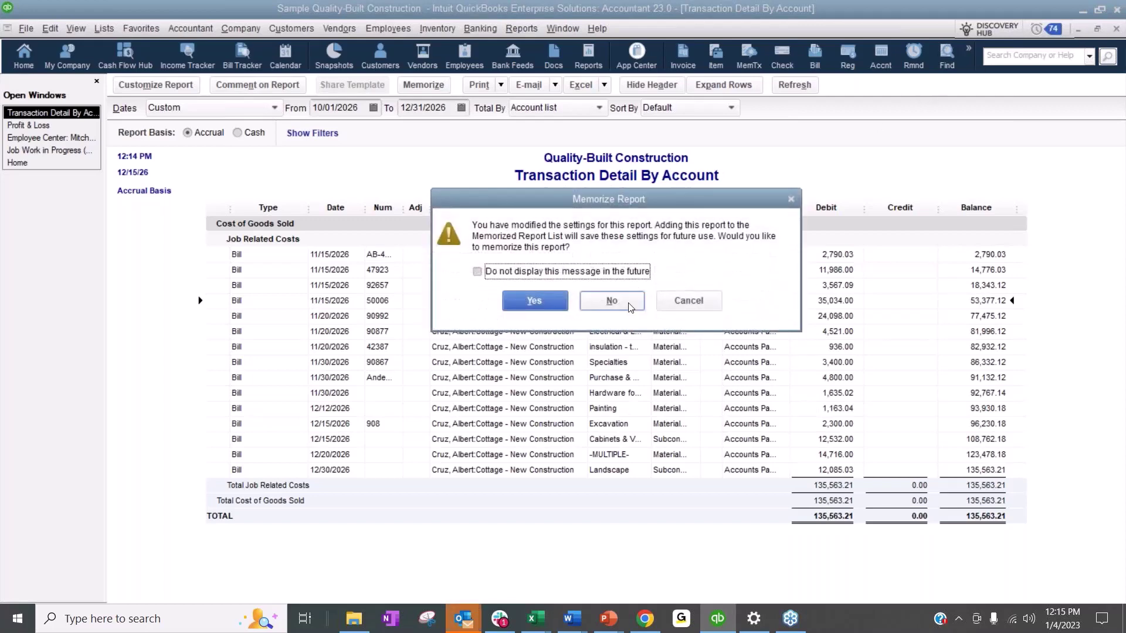
click(680, 368)
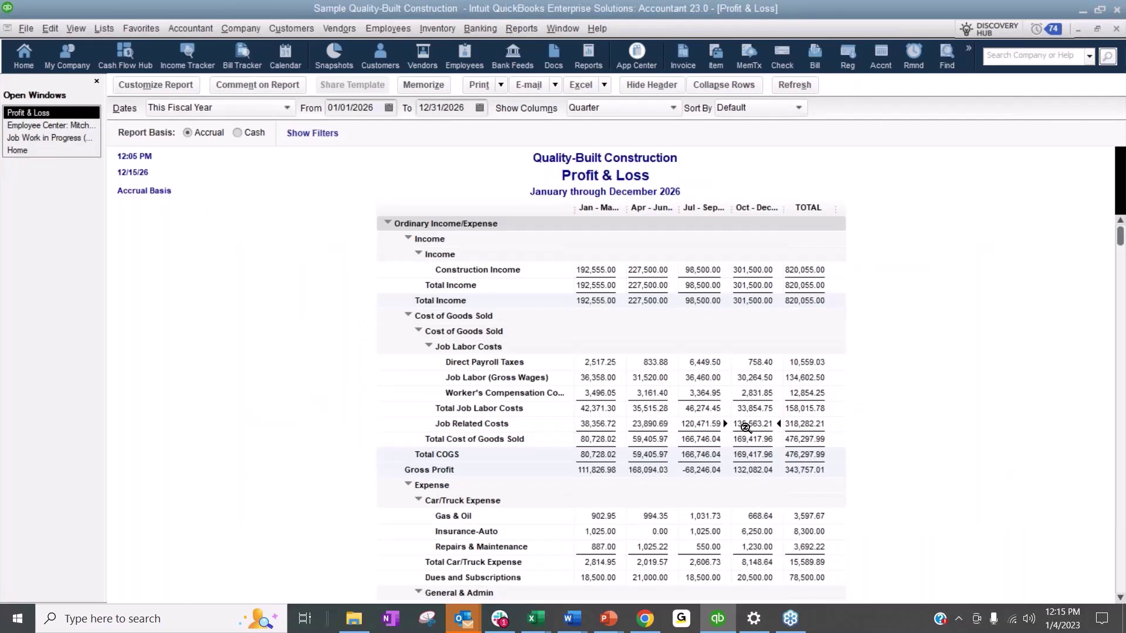
Review the quarterly amounts across the Profit & Loss expense sections, from Car/Truck Expense through Rent & Occupancy, for unusual swings.
scroll(837, 325, down, 1)
scroll(837, 325, down, 2)
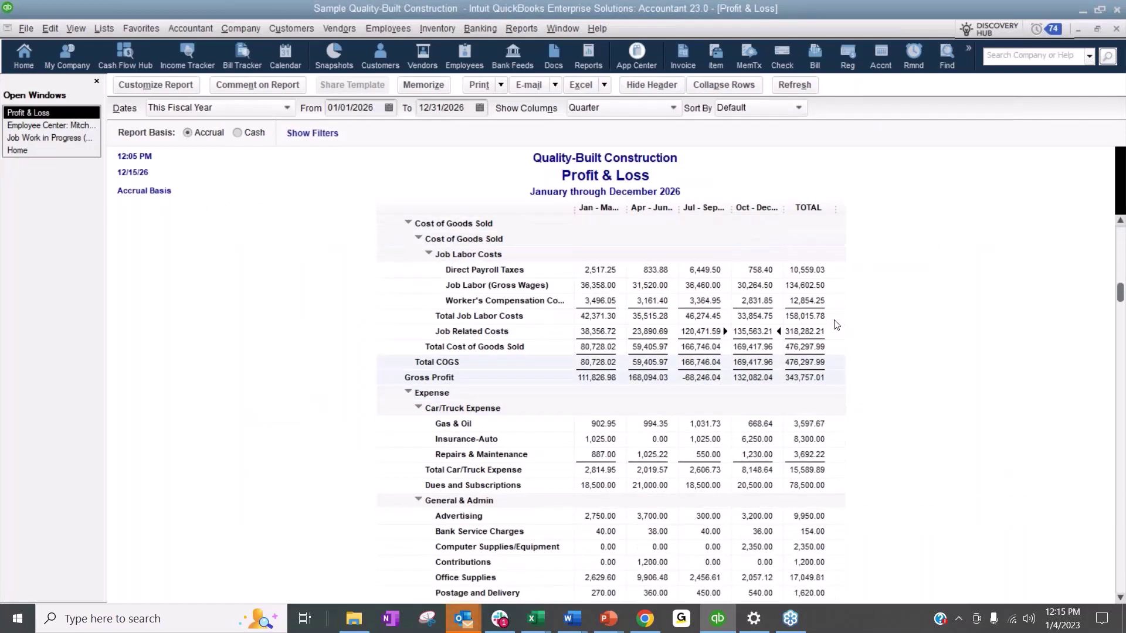
scroll(837, 325, down, 1)
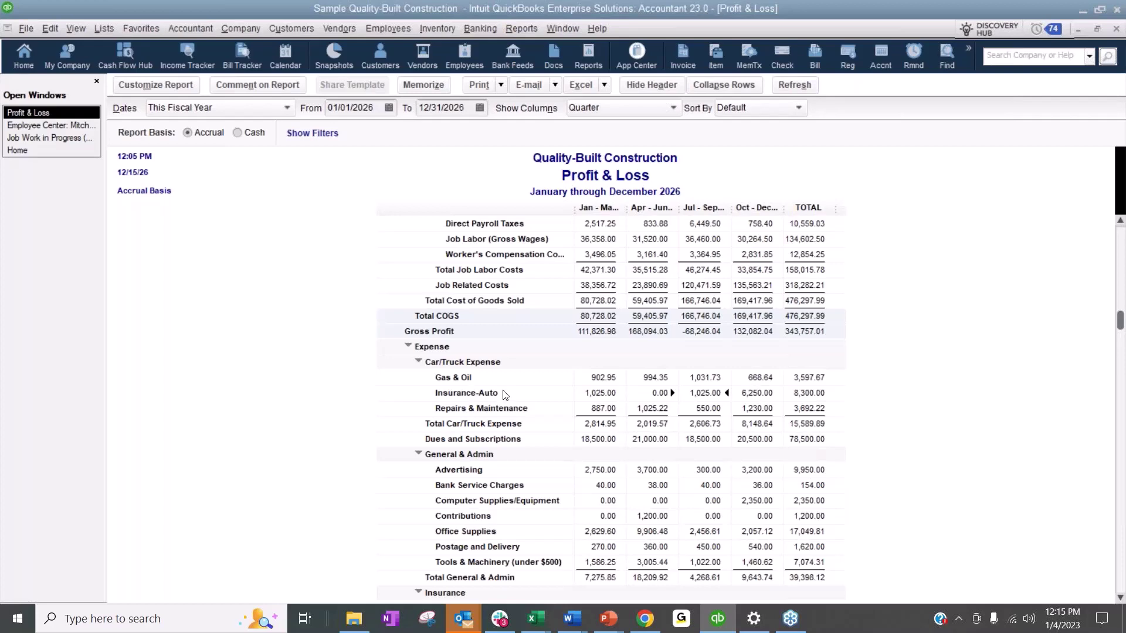
scroll(504, 396, down, 5)
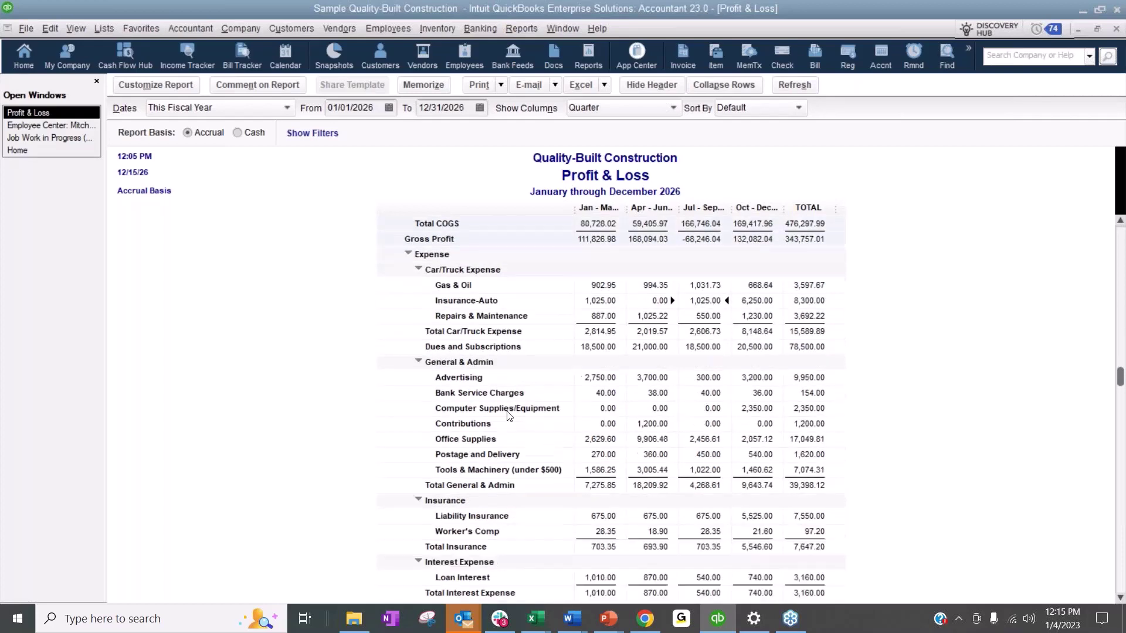
scroll(506, 415, down, 3)
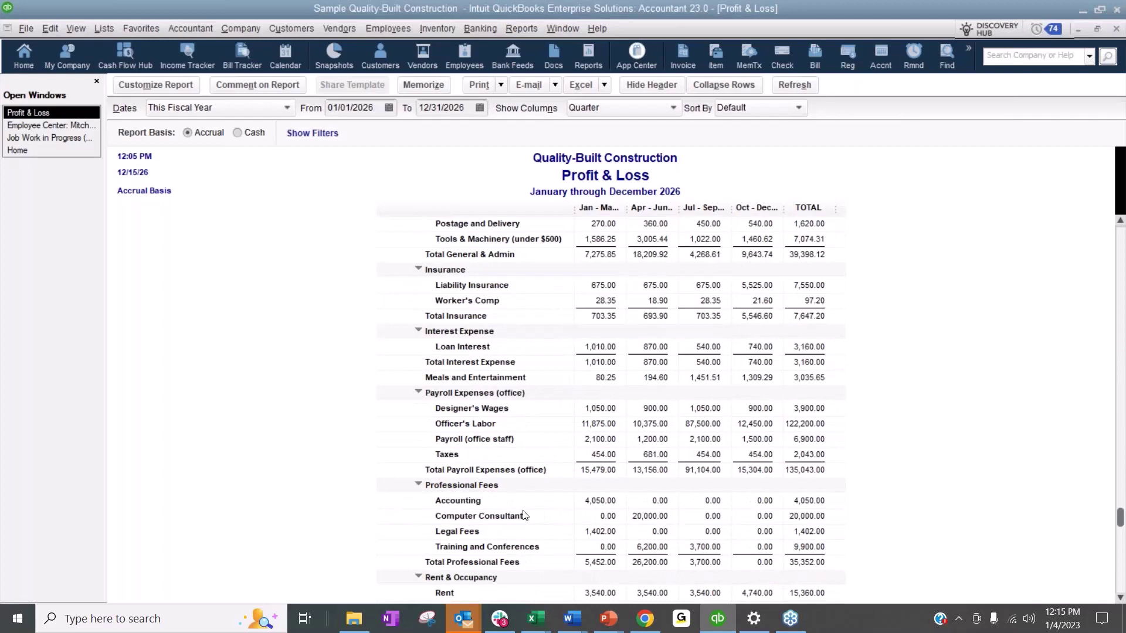
scroll(547, 533, down, 1)
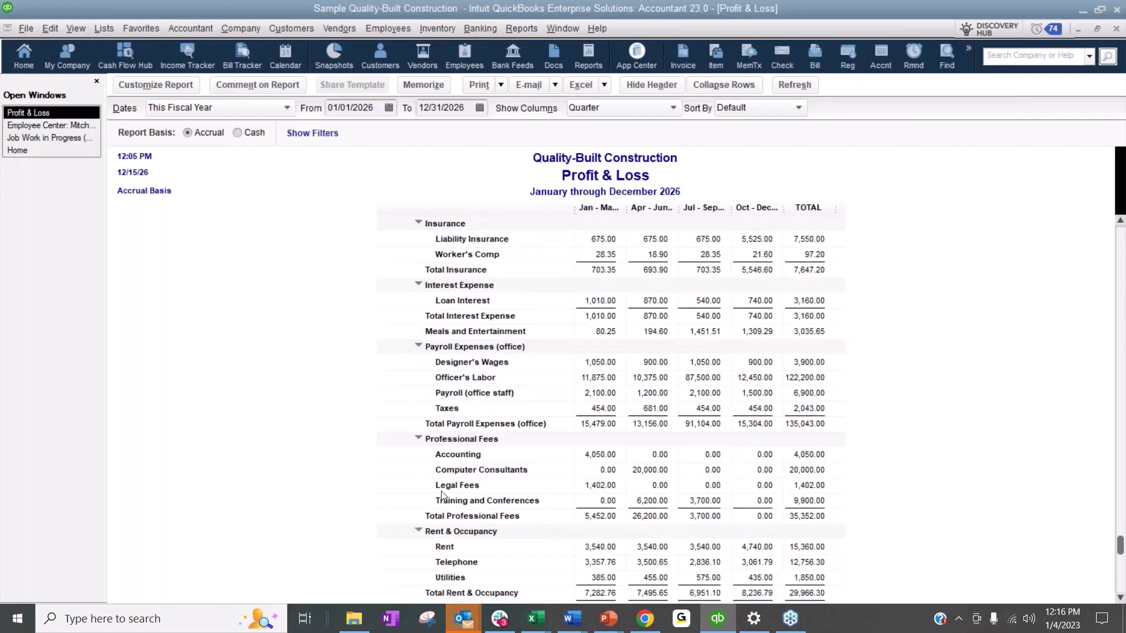
scroll(442, 495, up, 5)
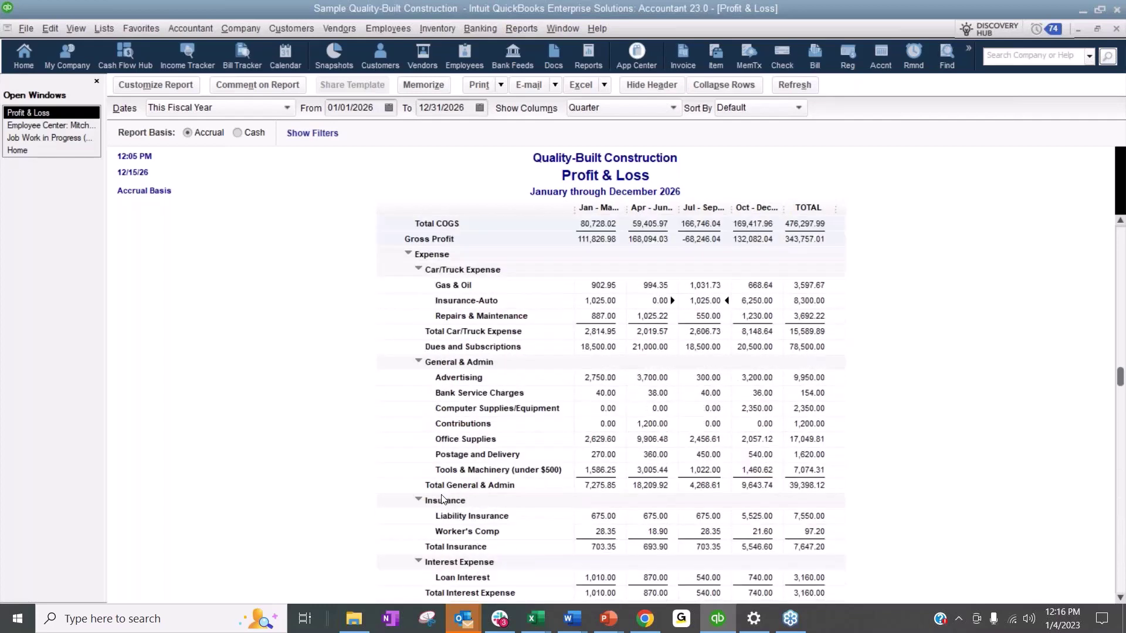
scroll(507, 322, up, 2)
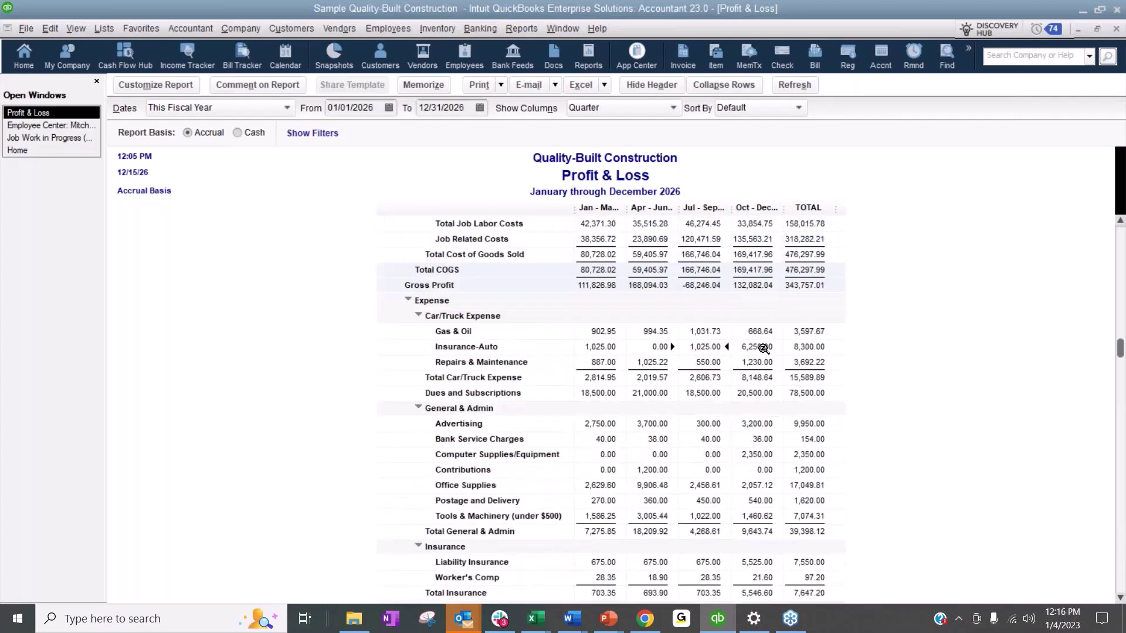
Drill into the October–December Insurance-Auto amount, widen the Memo column, and open the 12/20/2026 CSAA bill for the 2027 annual auto insurance.
double_click(762, 349)
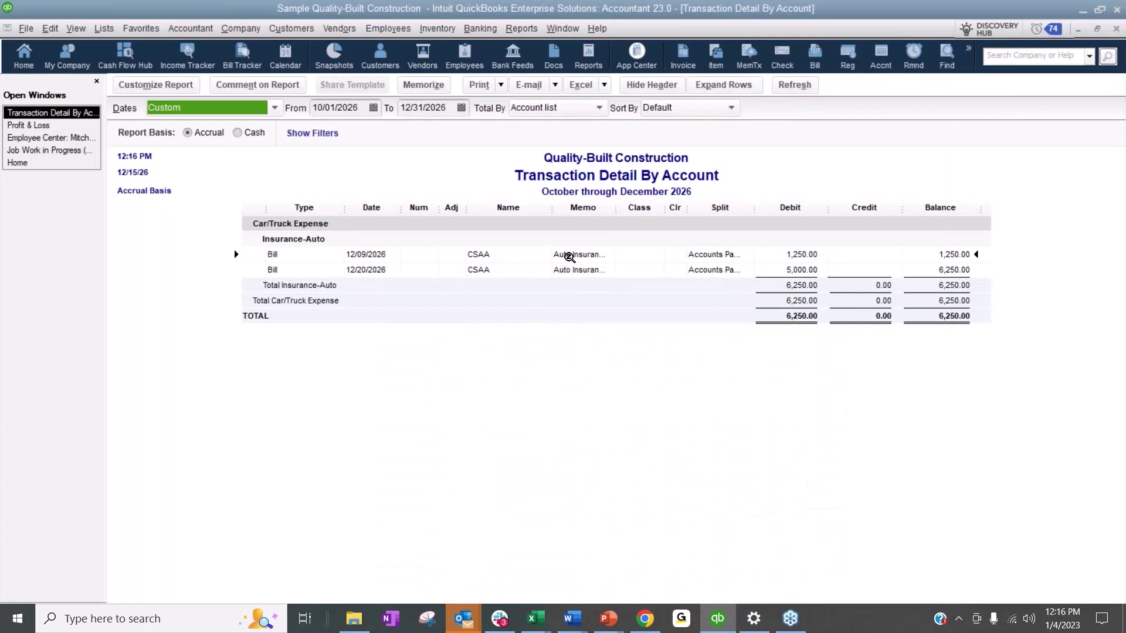
drag(612, 207, 709, 208)
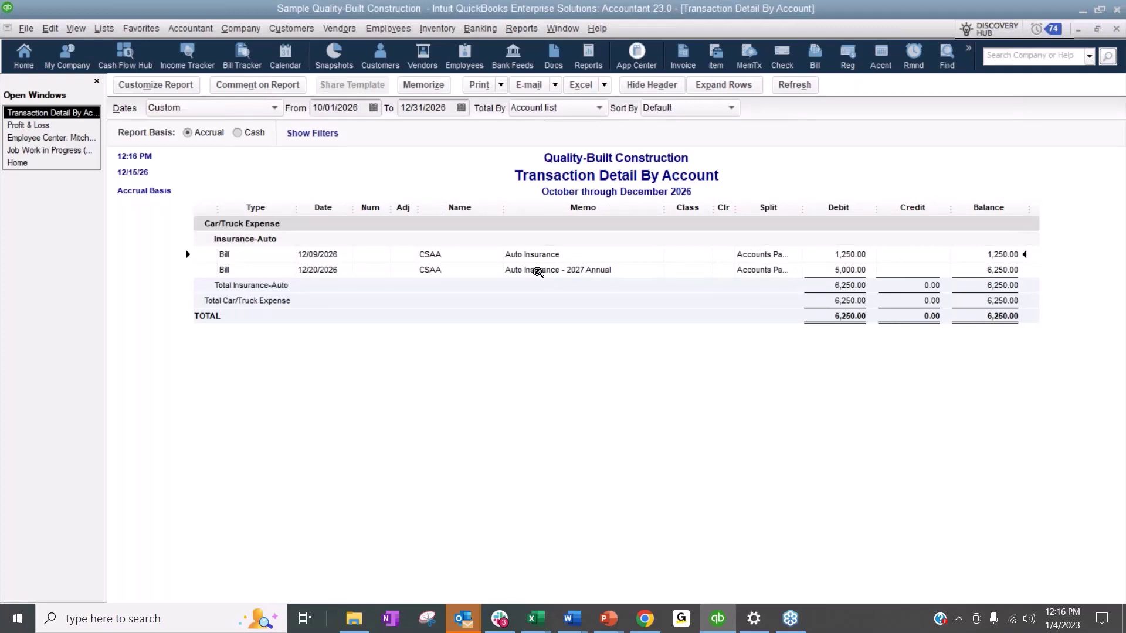
click(538, 272)
double_click(538, 272)
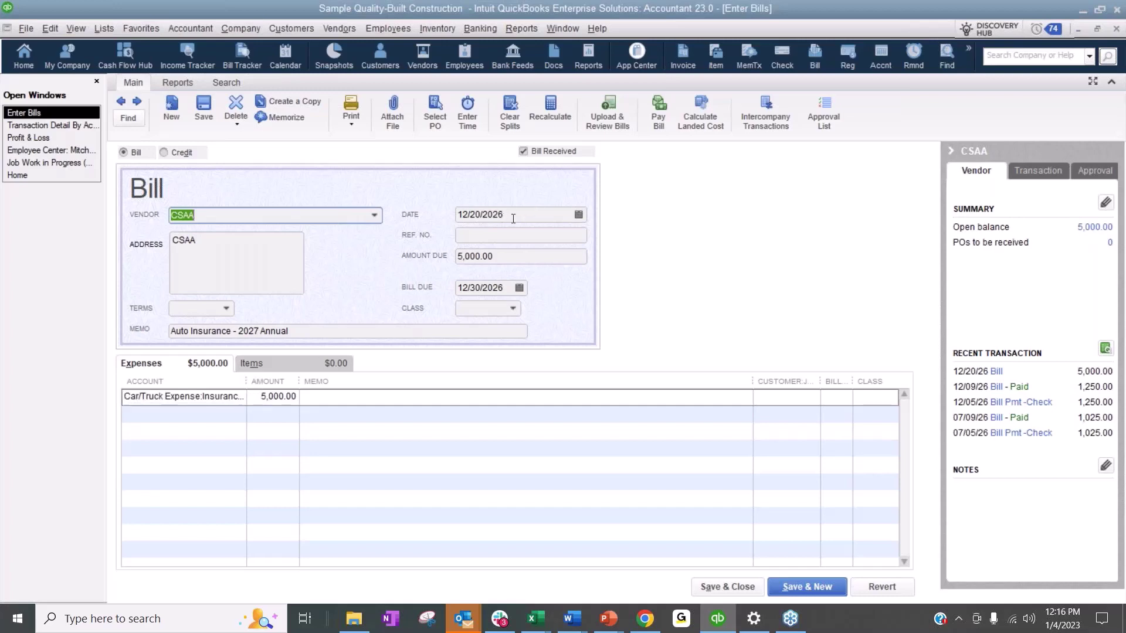
Try to reassign the CSAA bill's 5,000.00 expense line to the Prepaid account and save the bill.
click(239, 399)
click(238, 397)
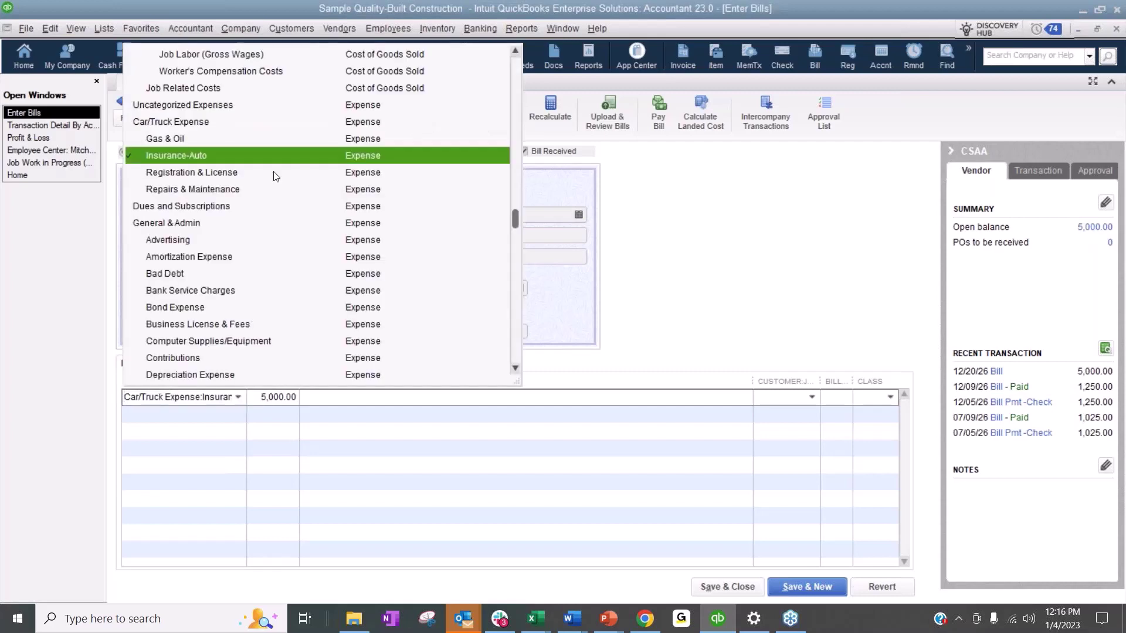
scroll(273, 176, up, 8)
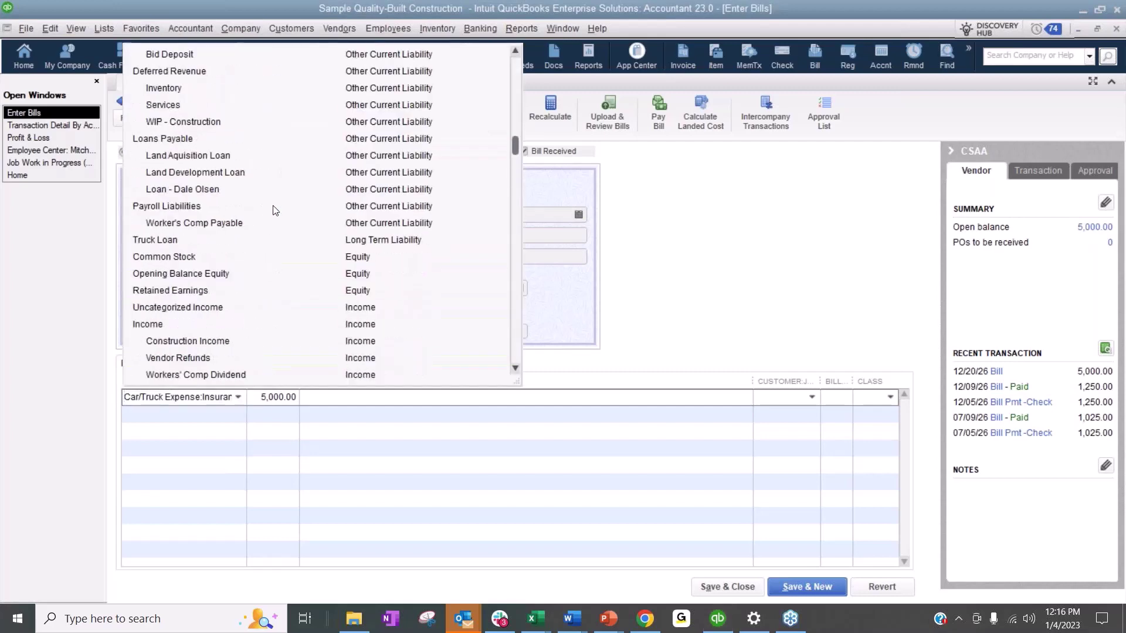
scroll(273, 210, up, 5)
scroll(274, 212, up, 2)
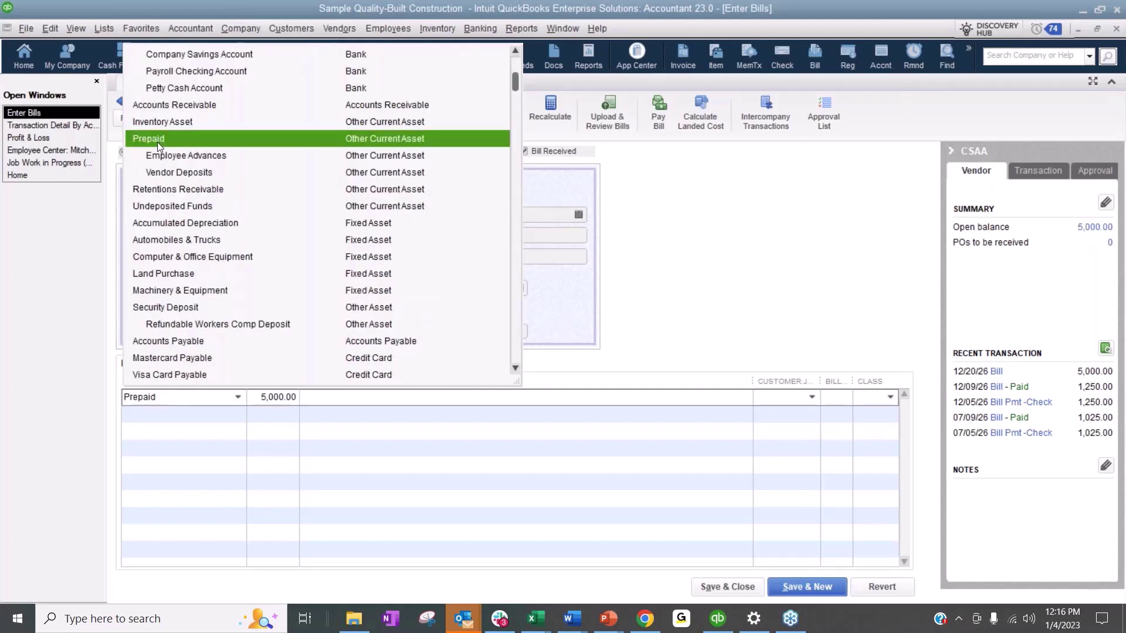
click(157, 141)
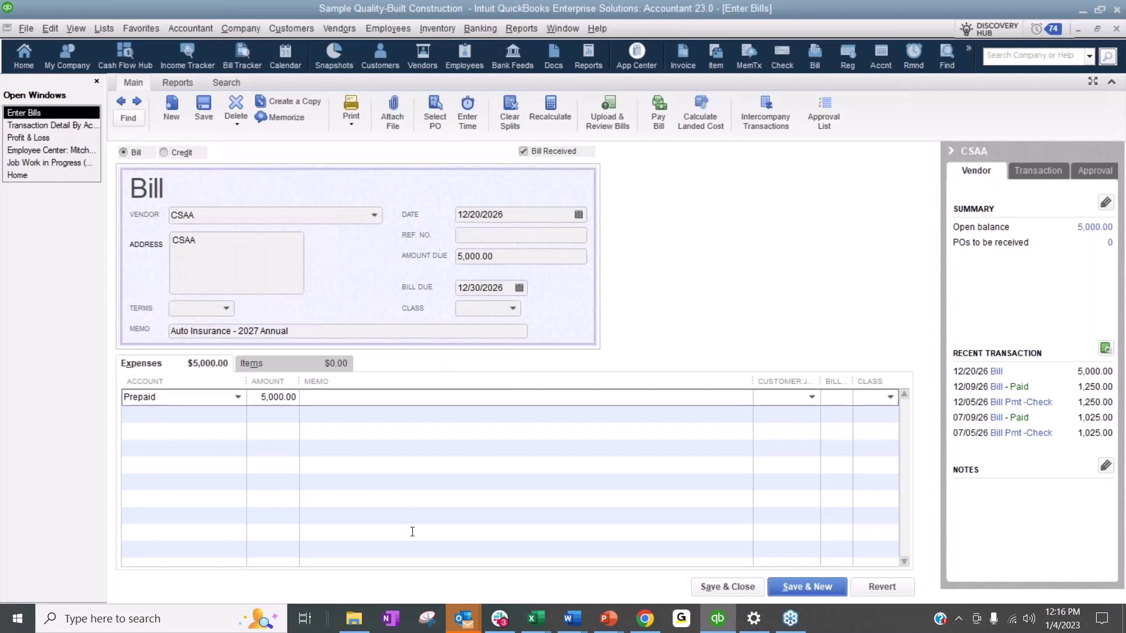
click(727, 585)
click(571, 199)
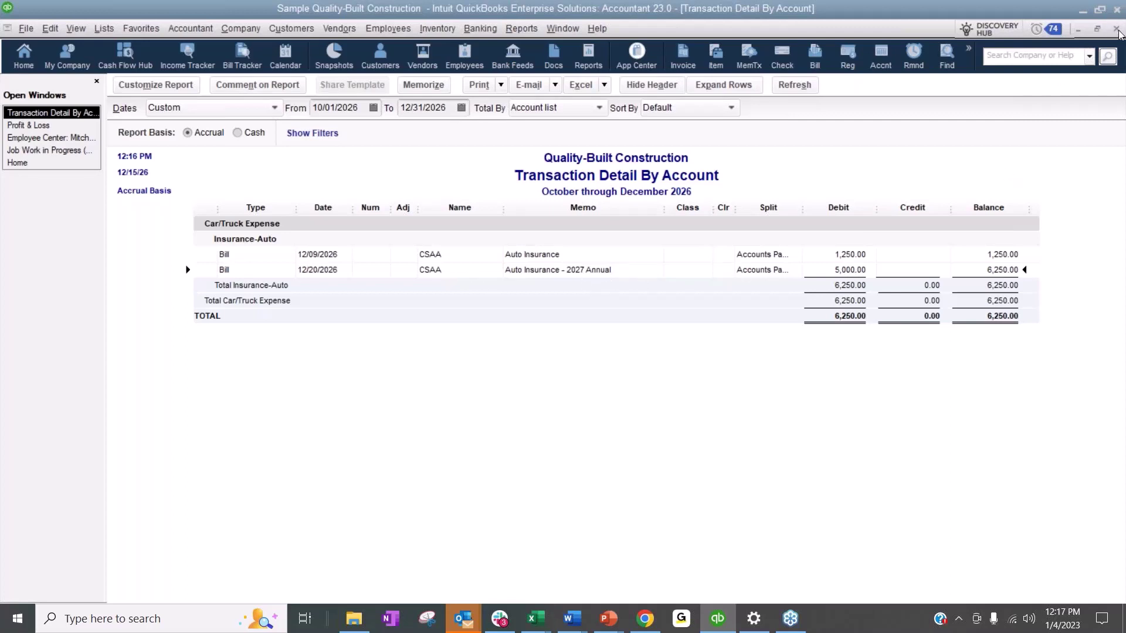
Return to the Profit & Loss without memorizing the insurance detail, and refresh it with the quarter columns set to one uniform width.
click(1116, 29)
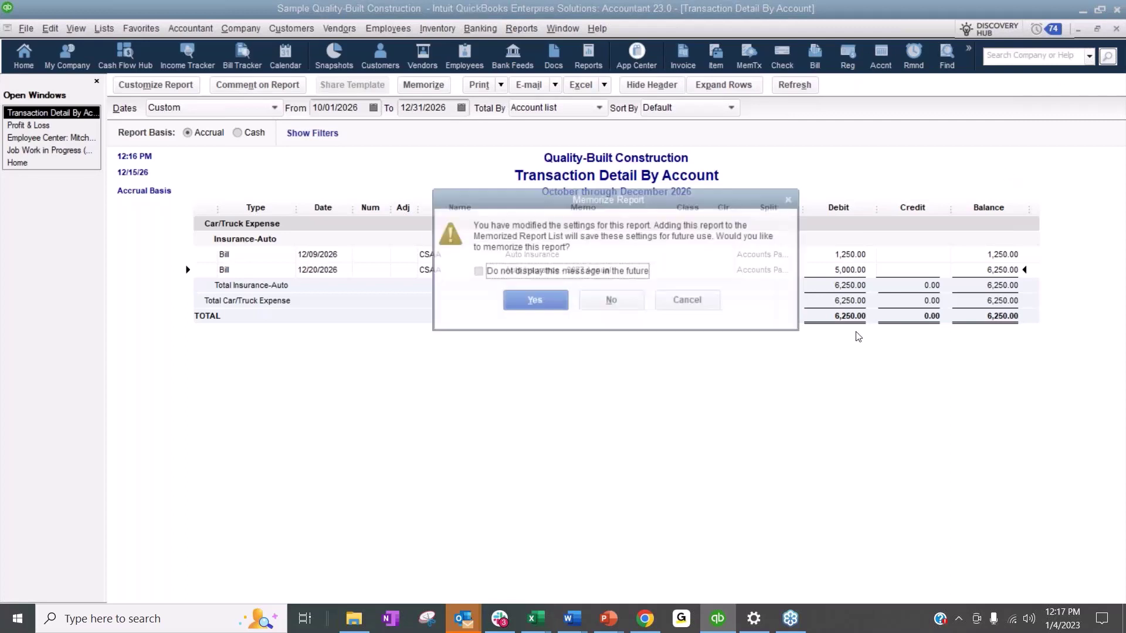
click(682, 301)
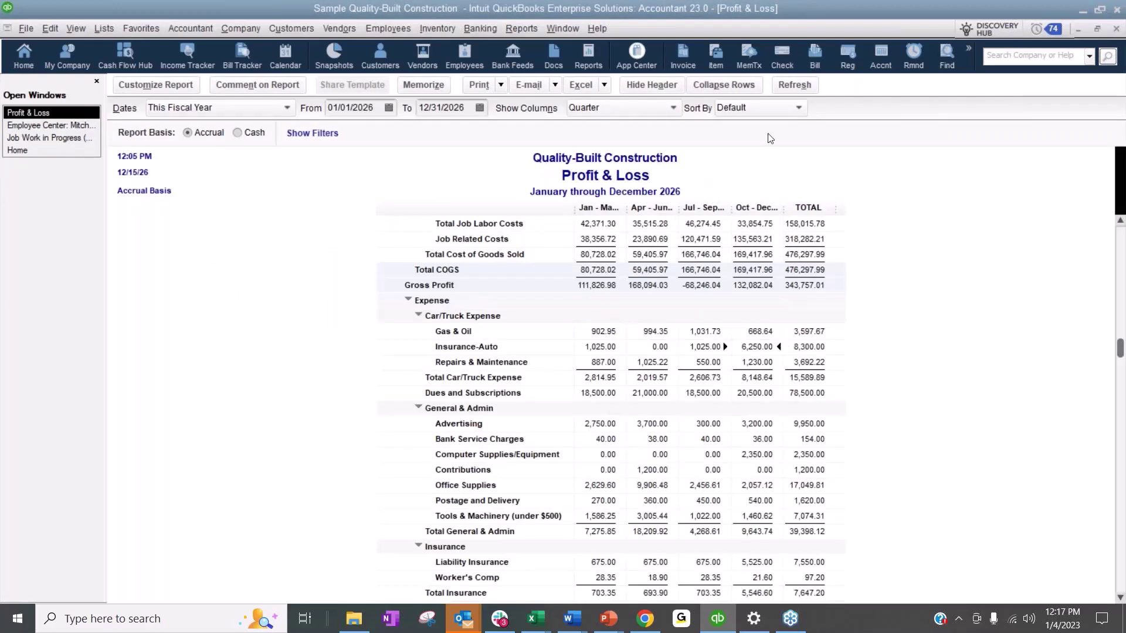
click(795, 85)
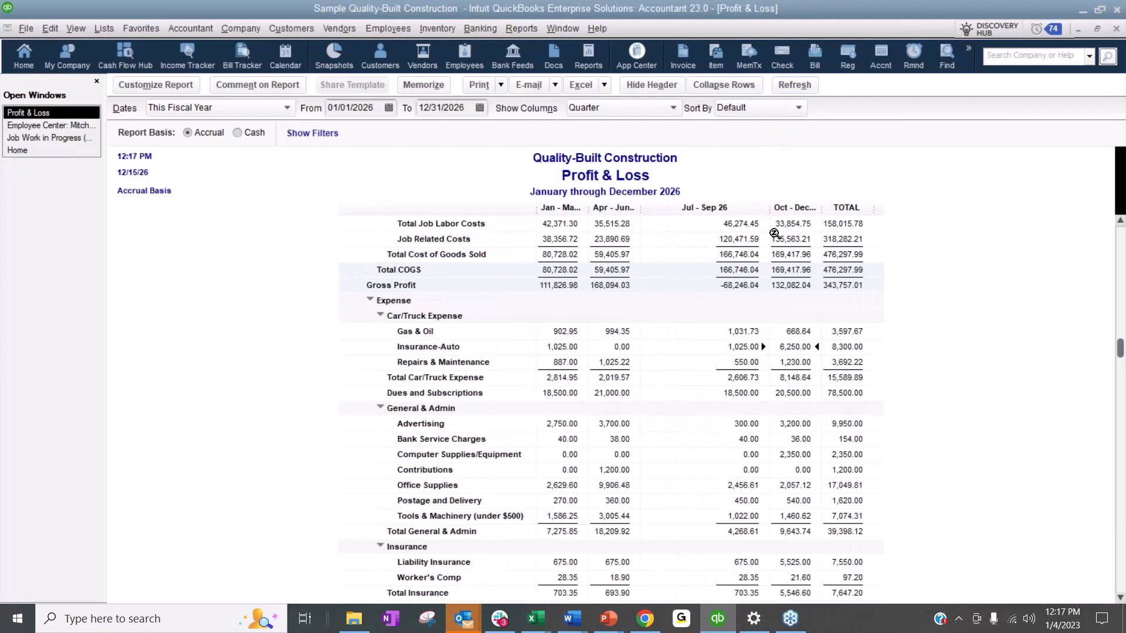
drag(770, 209, 731, 209)
click(535, 199)
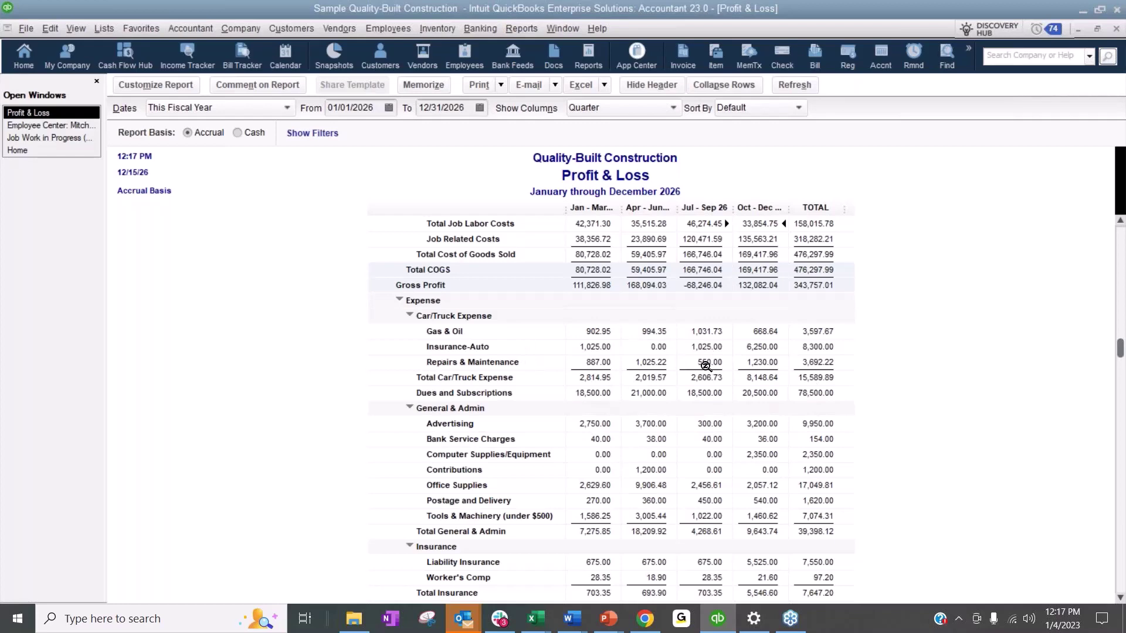
Drill into the full-year Repairs & Maintenance total, widen the Memo column to read the bill descriptions, and close the detail without memorizing it.
double_click(821, 365)
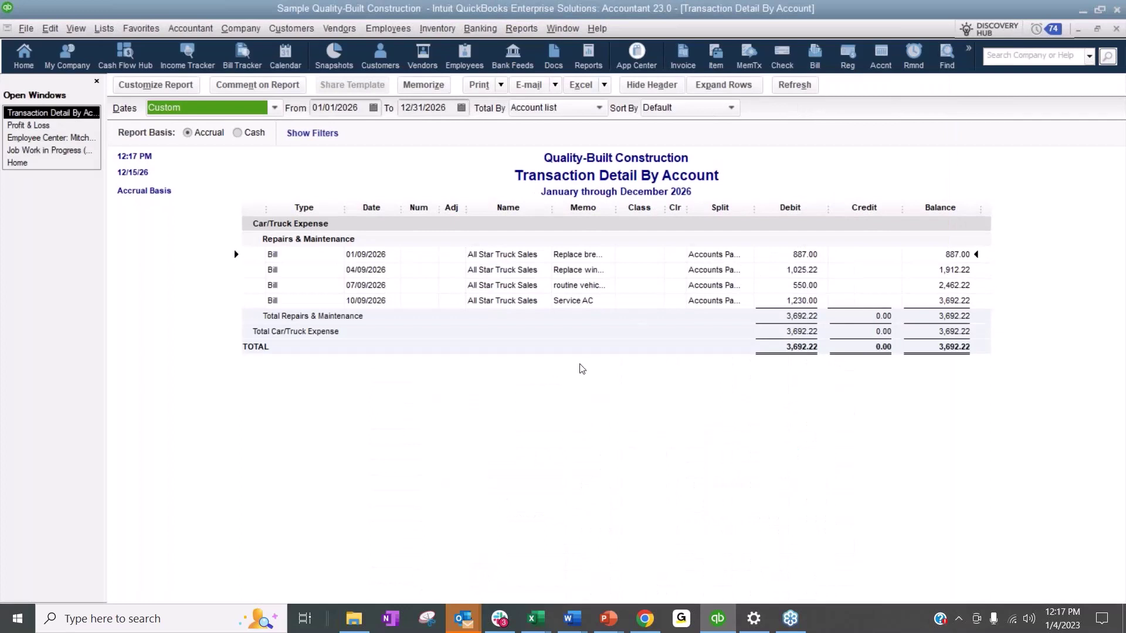
drag(617, 206, 733, 206)
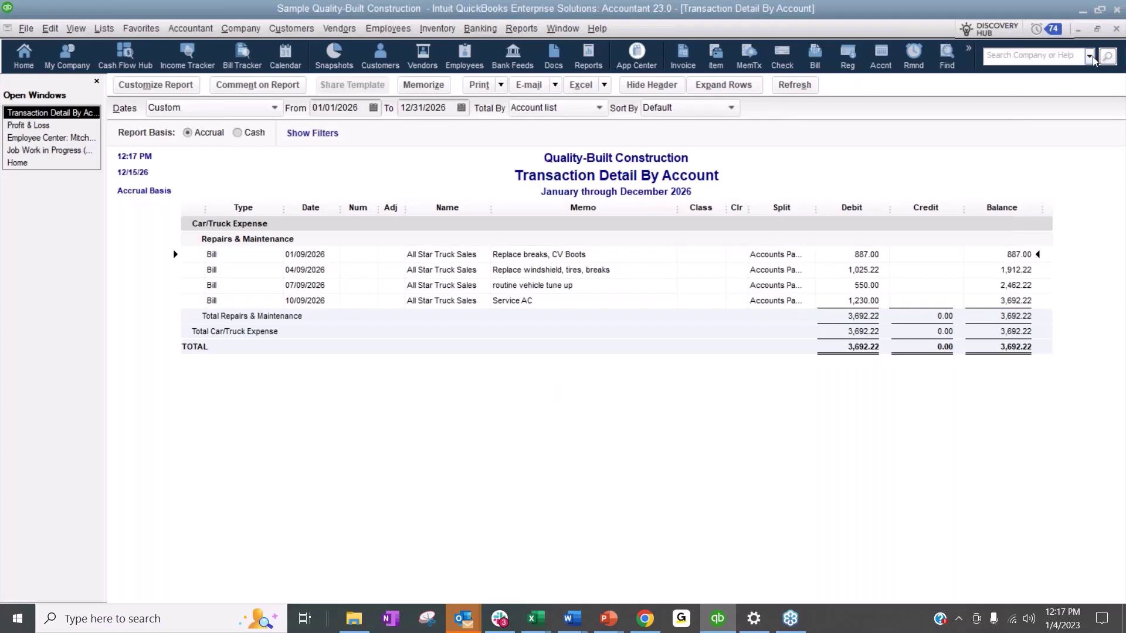
click(1116, 29)
click(612, 299)
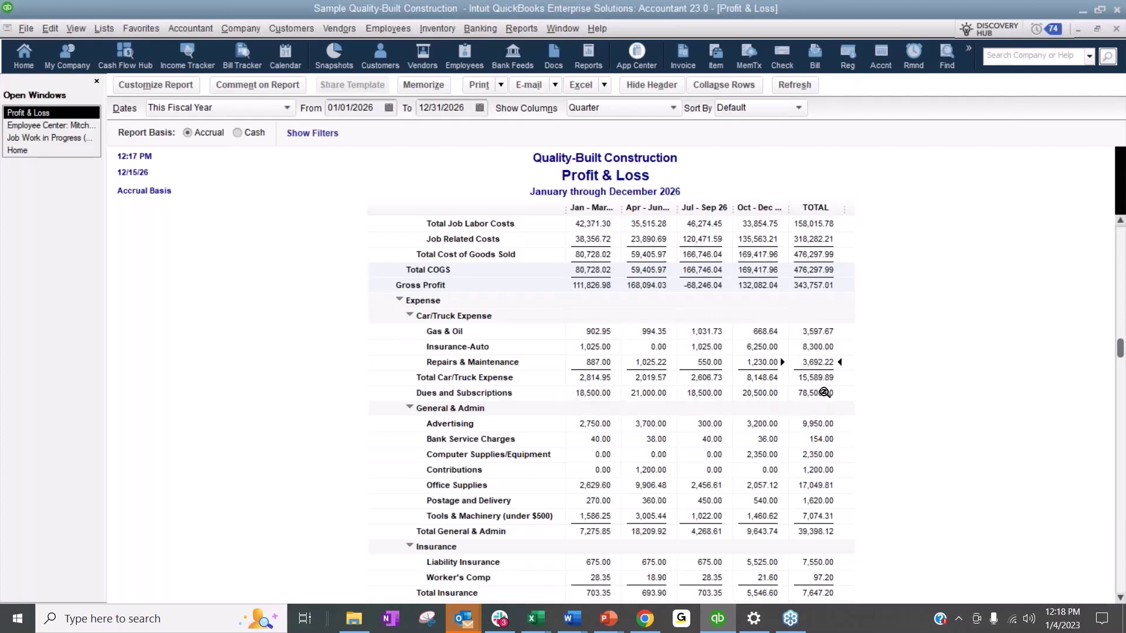
Drill into the full-year Dues and Subscriptions total, widen the Memo column to show each bill's coverage period, and close the detail.
click(824, 392)
double_click(824, 392)
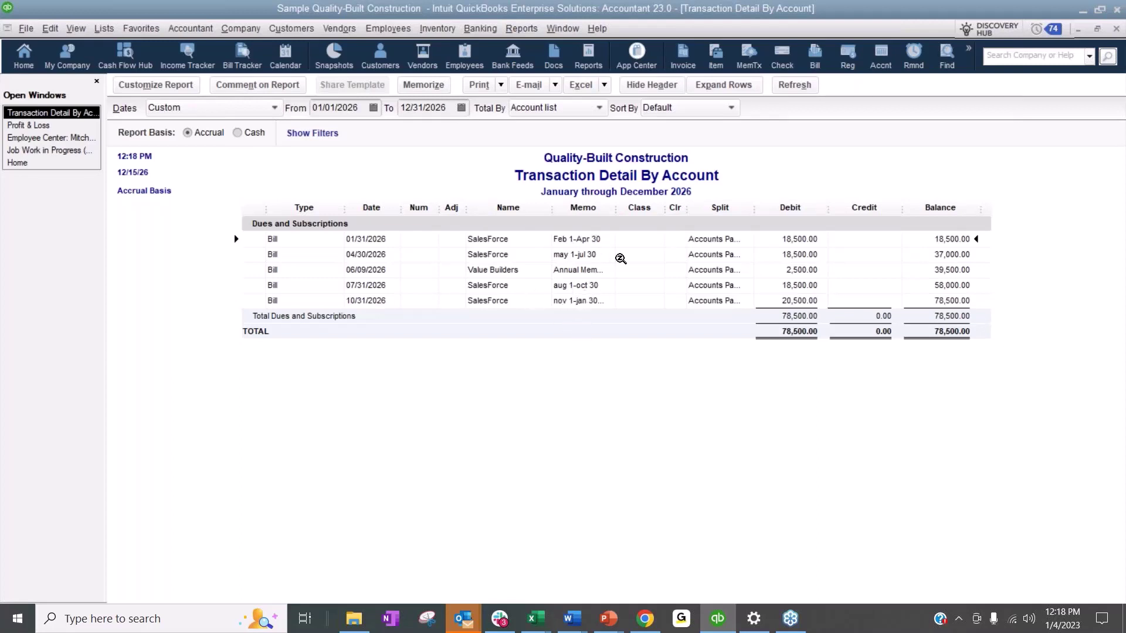
drag(615, 206, 632, 206)
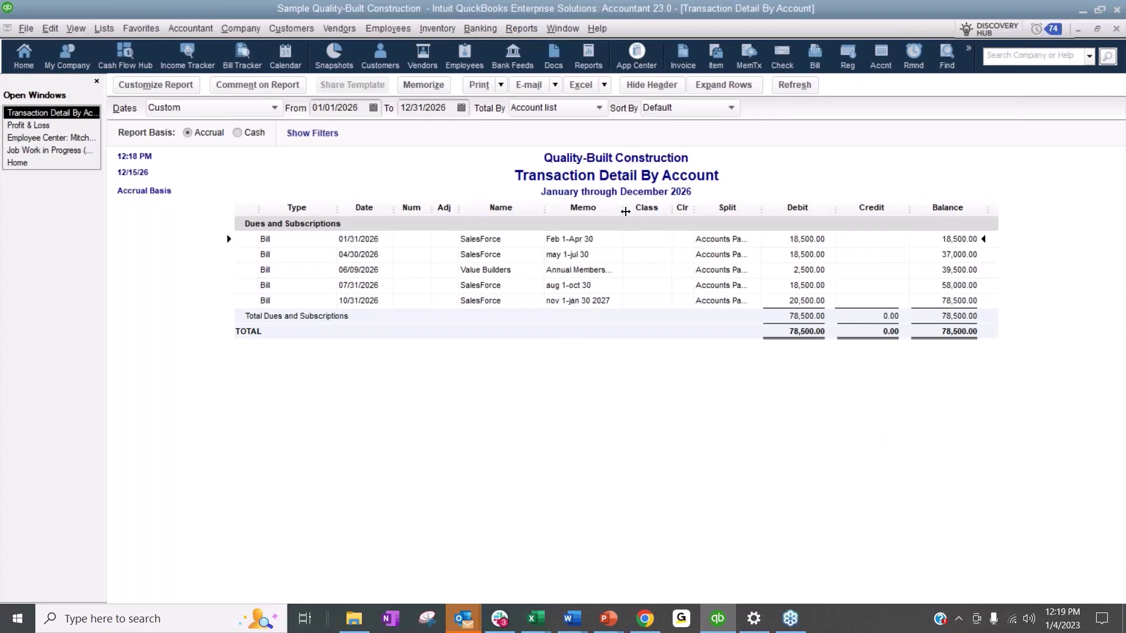
drag(622, 208, 660, 210)
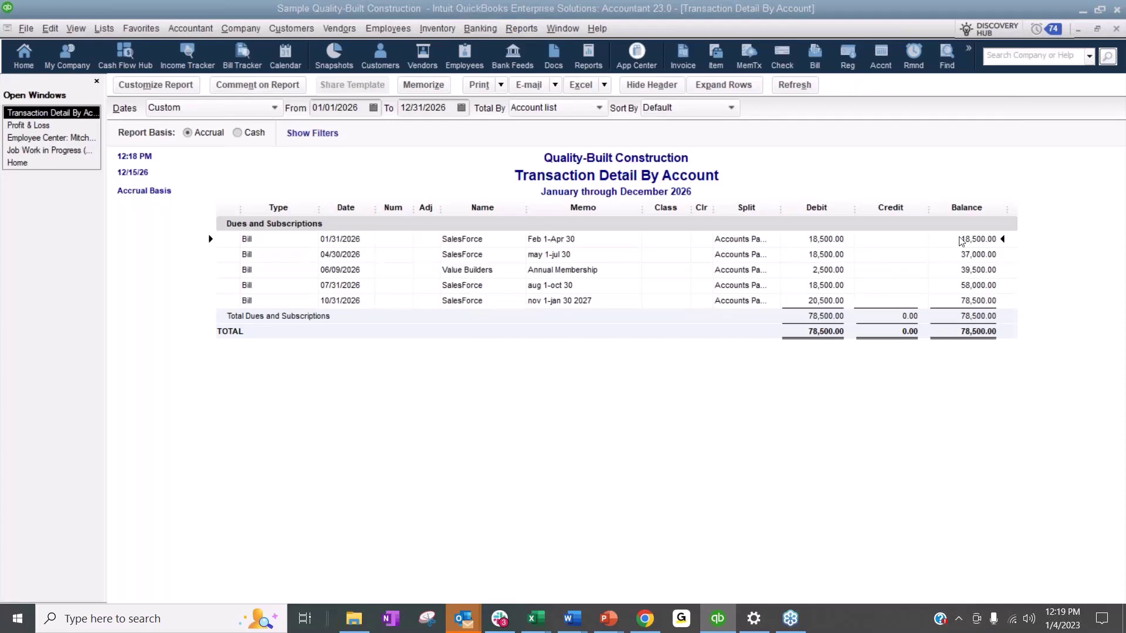
key(Escape)
key(Escape)
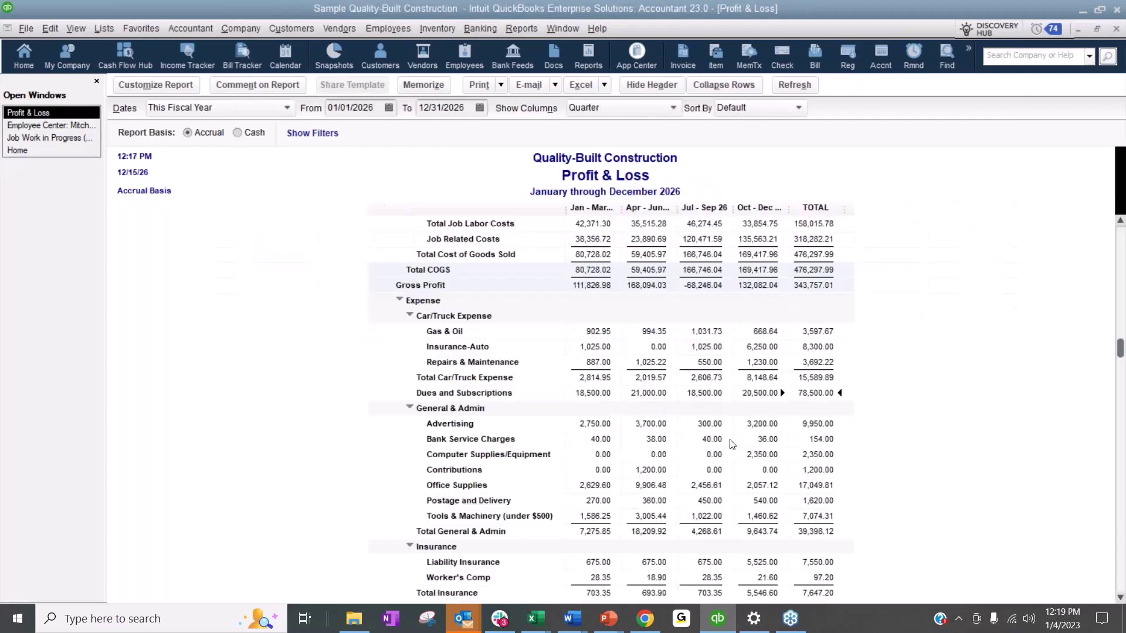
Drill into the October–December Computer Supplies/Equipment amount, widen the Memo column to read the purchase description, and close the detail without memorizing it.
scroll(732, 447, down, 1)
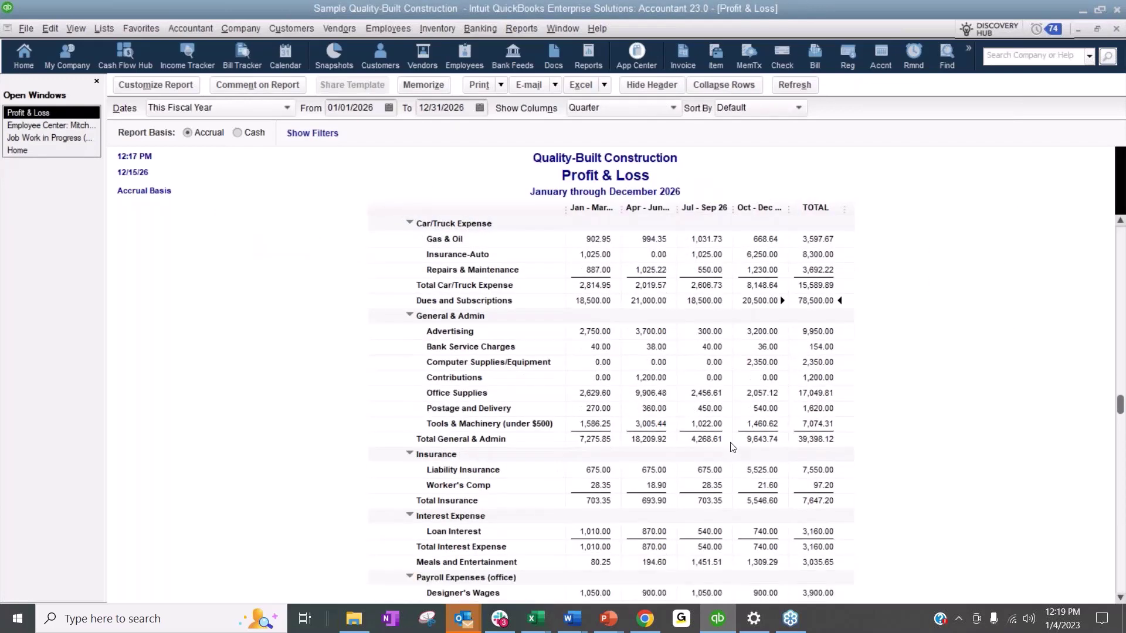
scroll(732, 447, down, 1)
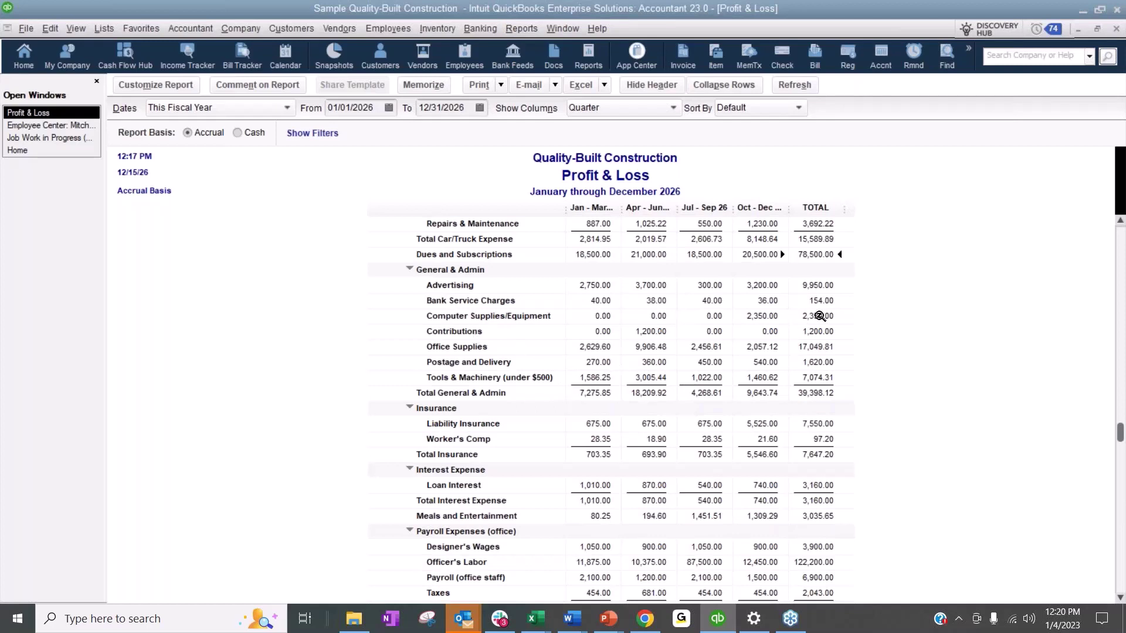
double_click(756, 317)
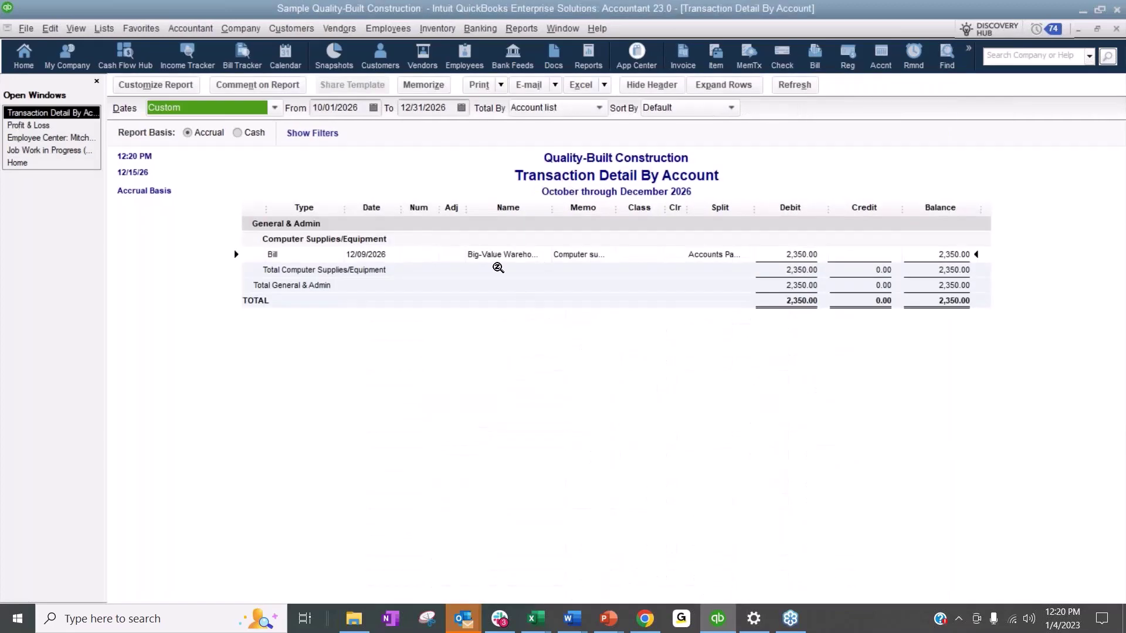
drag(616, 207, 707, 213)
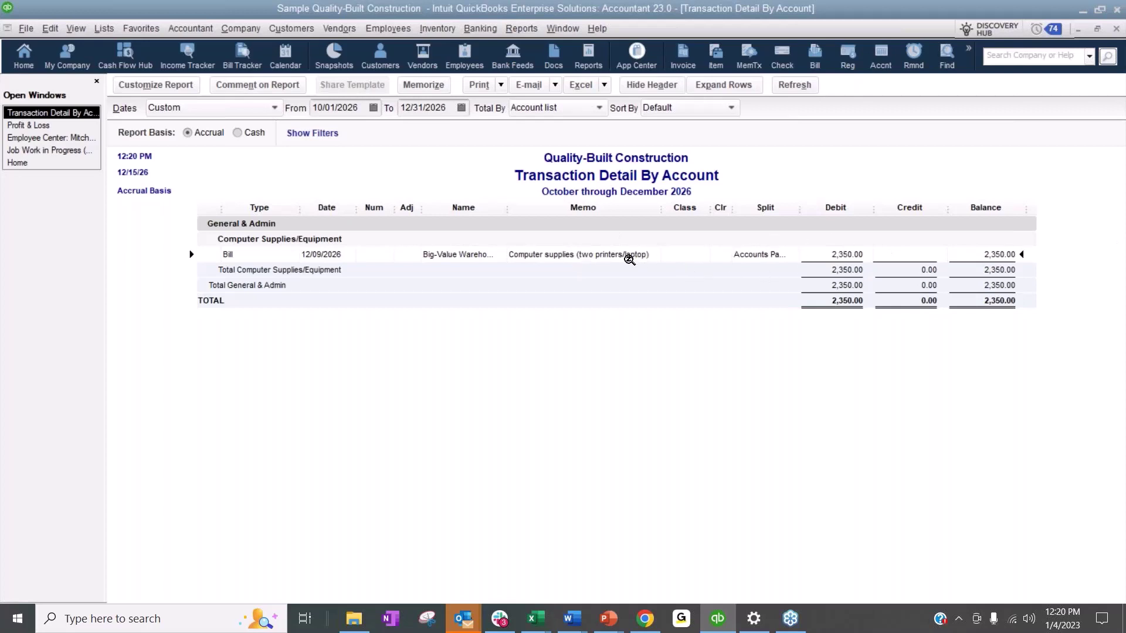
click(1116, 28)
click(604, 302)
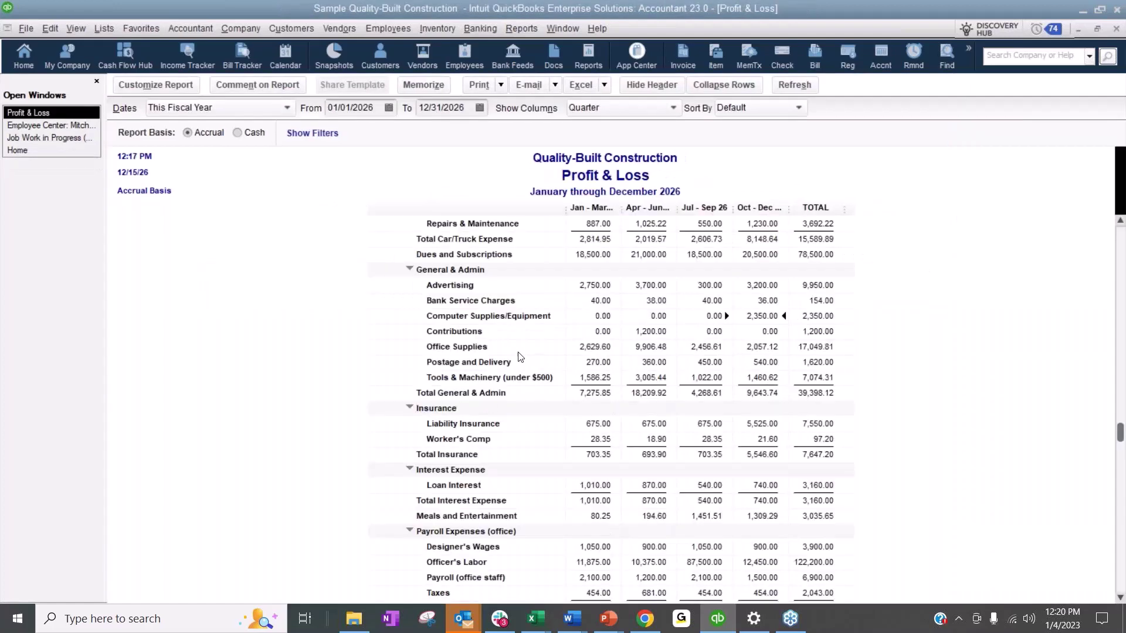
Drill into the full-year Office Supplies total and filter the transaction detail to amounts greater than or equal to 1000.
double_click(821, 348)
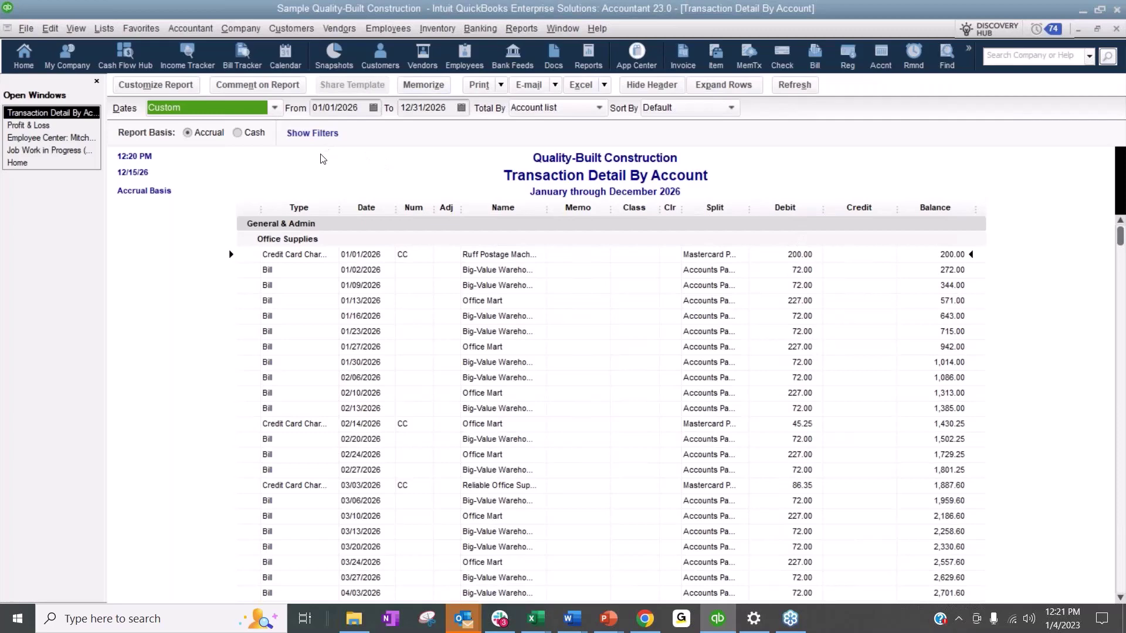
click(172, 88)
click(135, 37)
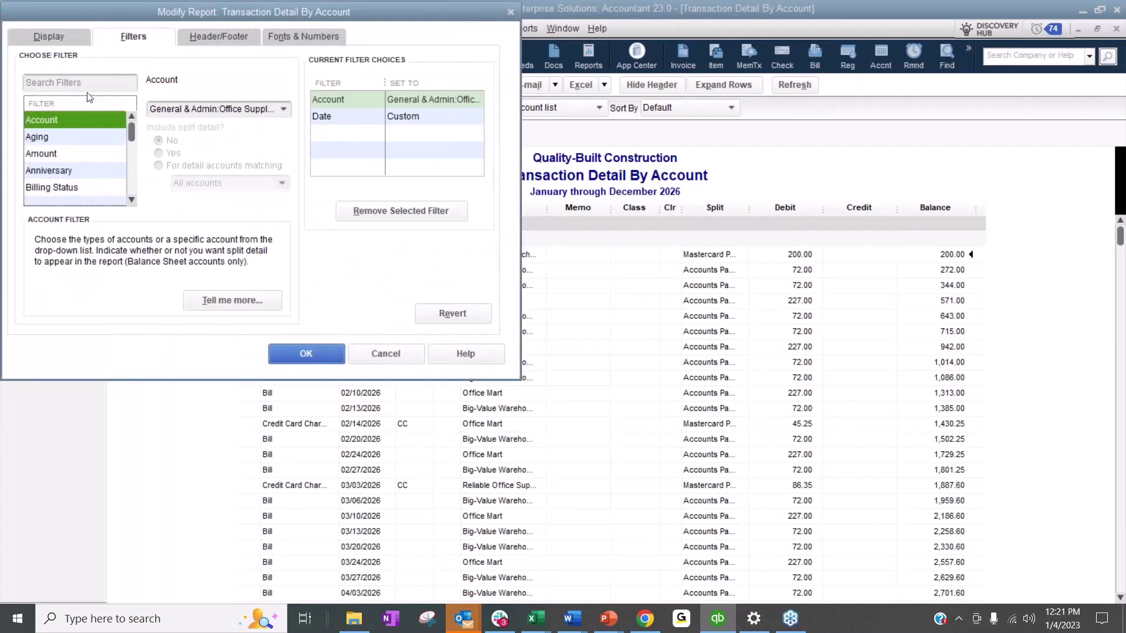
click(53, 152)
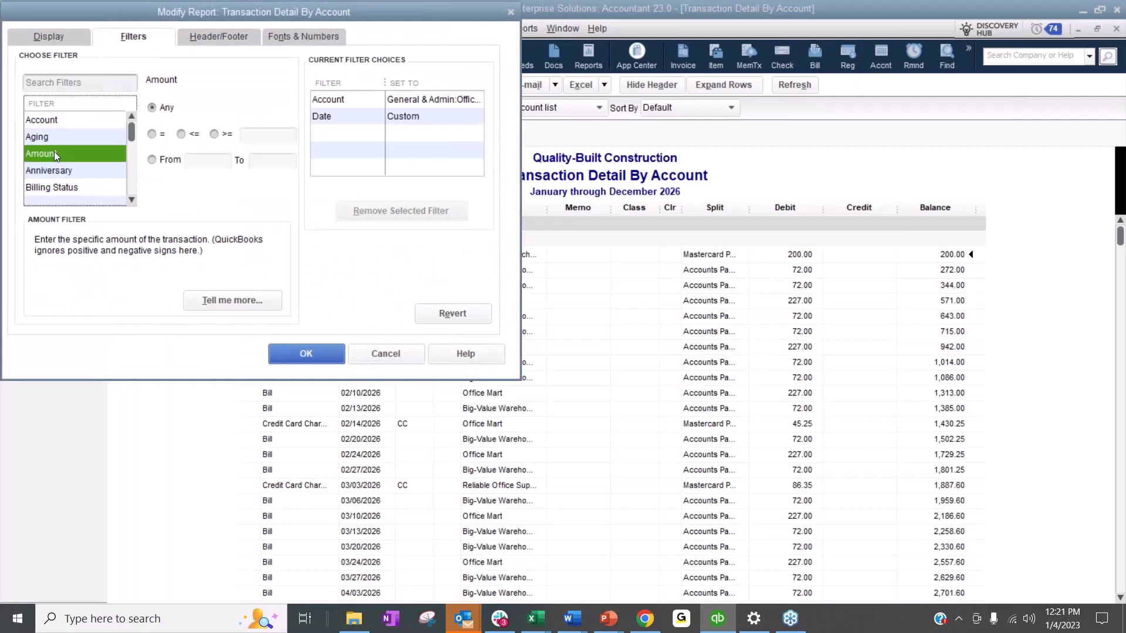
click(214, 134)
click(256, 139)
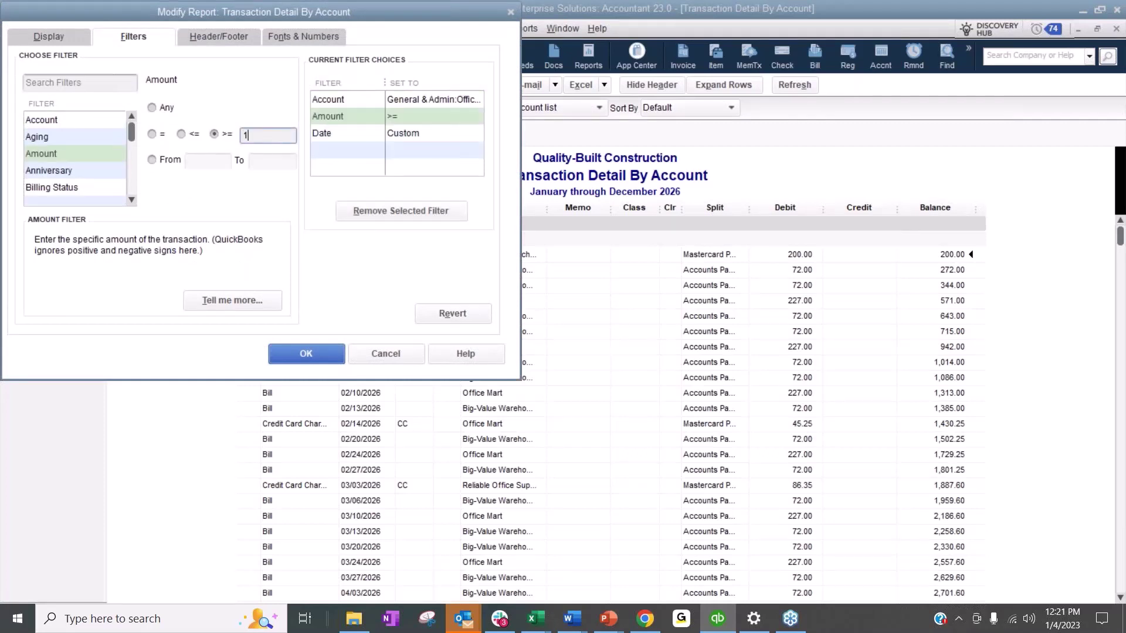
text(1000)
click(305, 354)
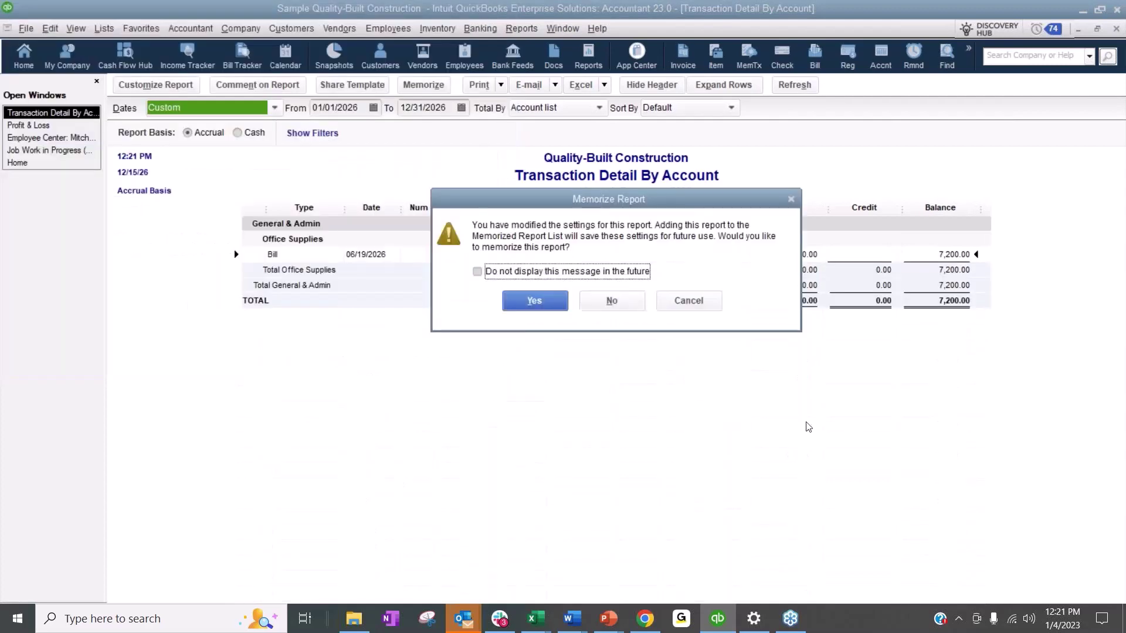
Close the Office Supplies detail, Profit & Loss, Employee Center and Job Work in Progress windows without memorizing any report.
click(613, 300)
scroll(654, 359, down, 8)
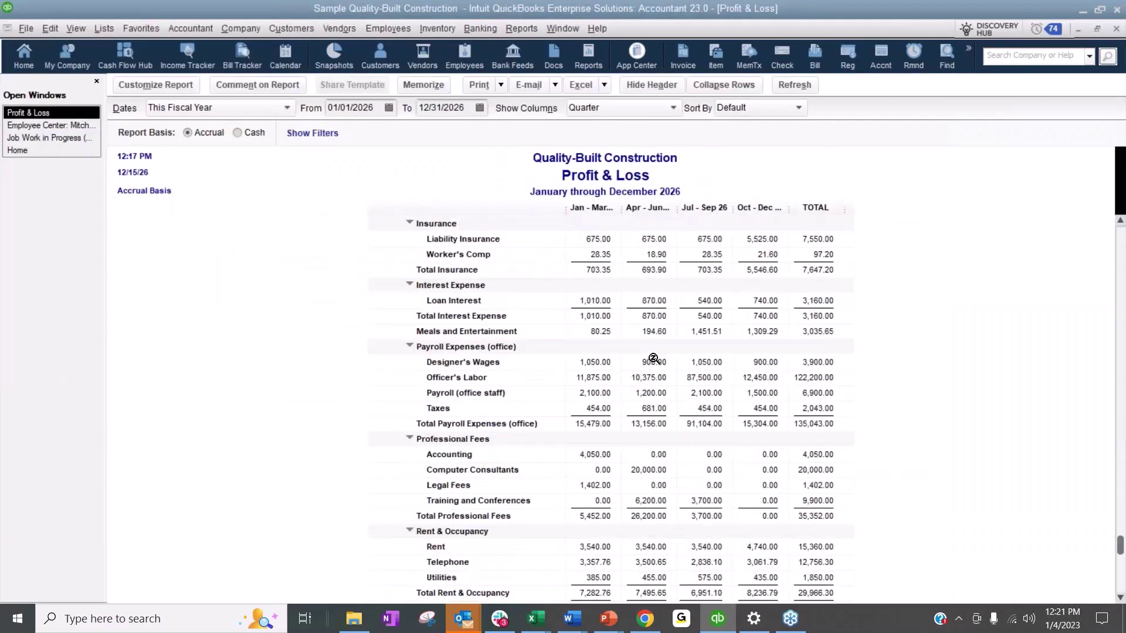
click(1116, 28)
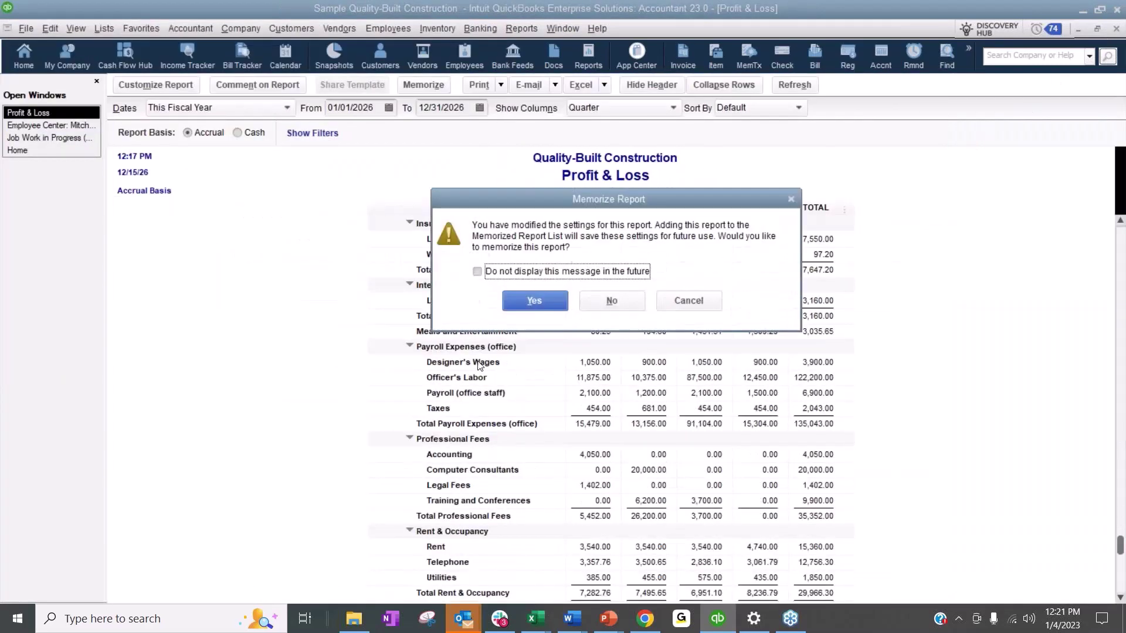
click(600, 301)
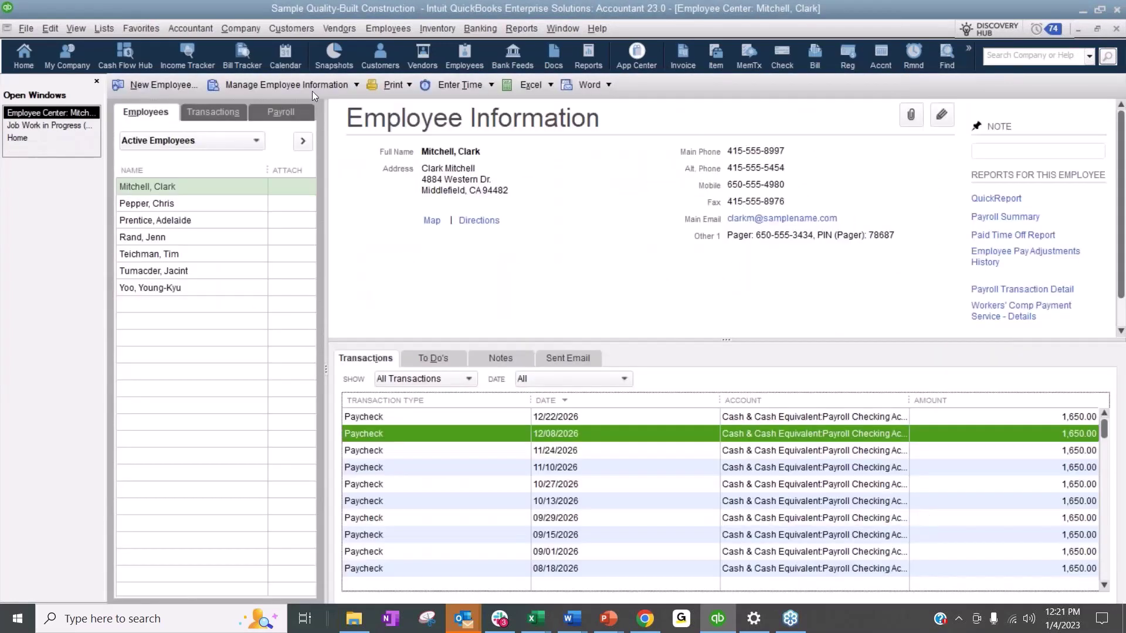
click(1116, 29)
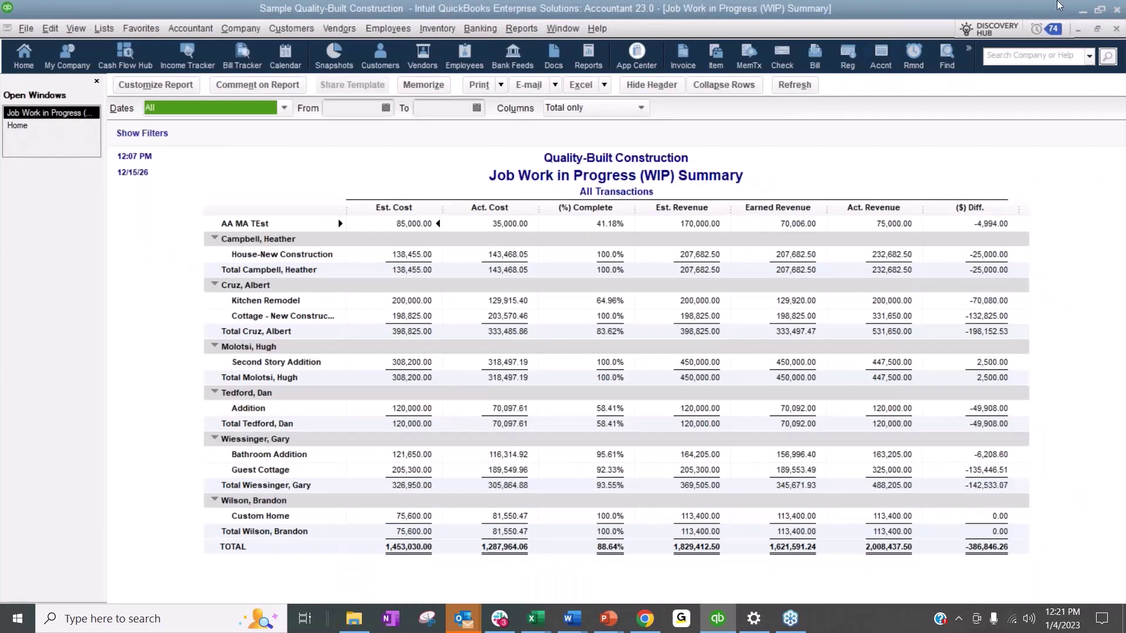
click(1116, 29)
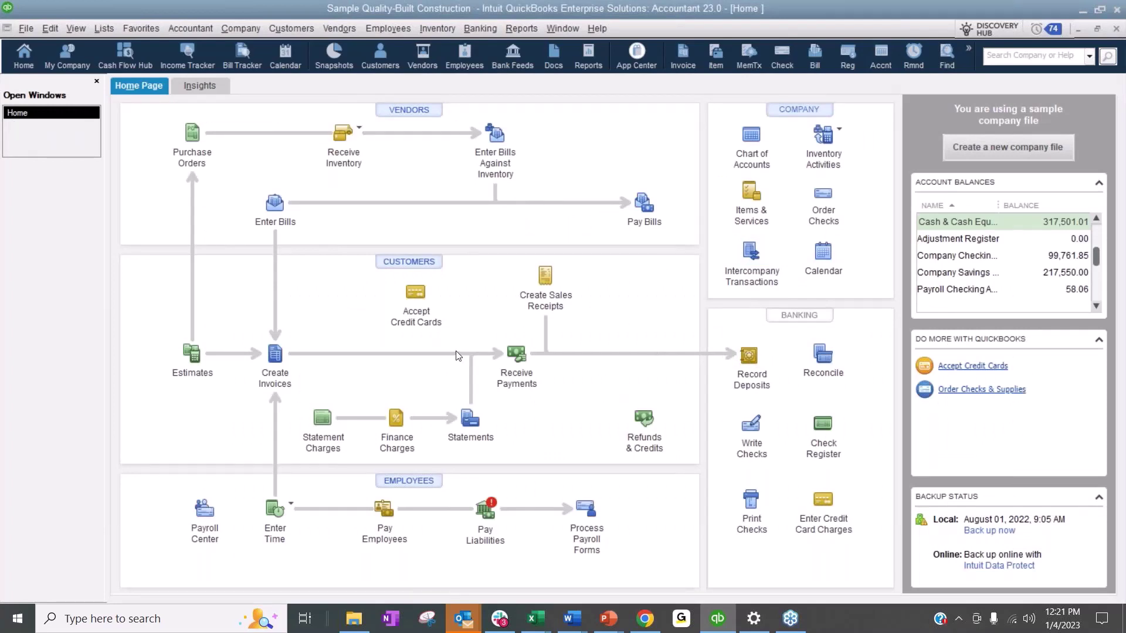
Open the standard Balance Sheet report and set its as-of date to 12/31/2026.
click(521, 29)
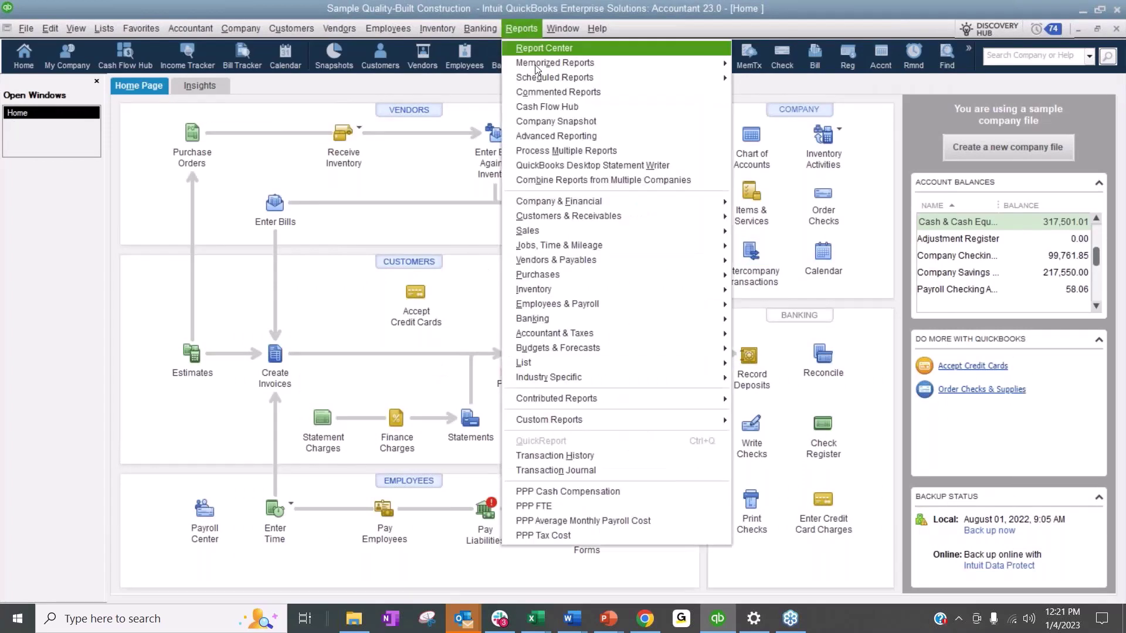
mouse_move(551, 203)
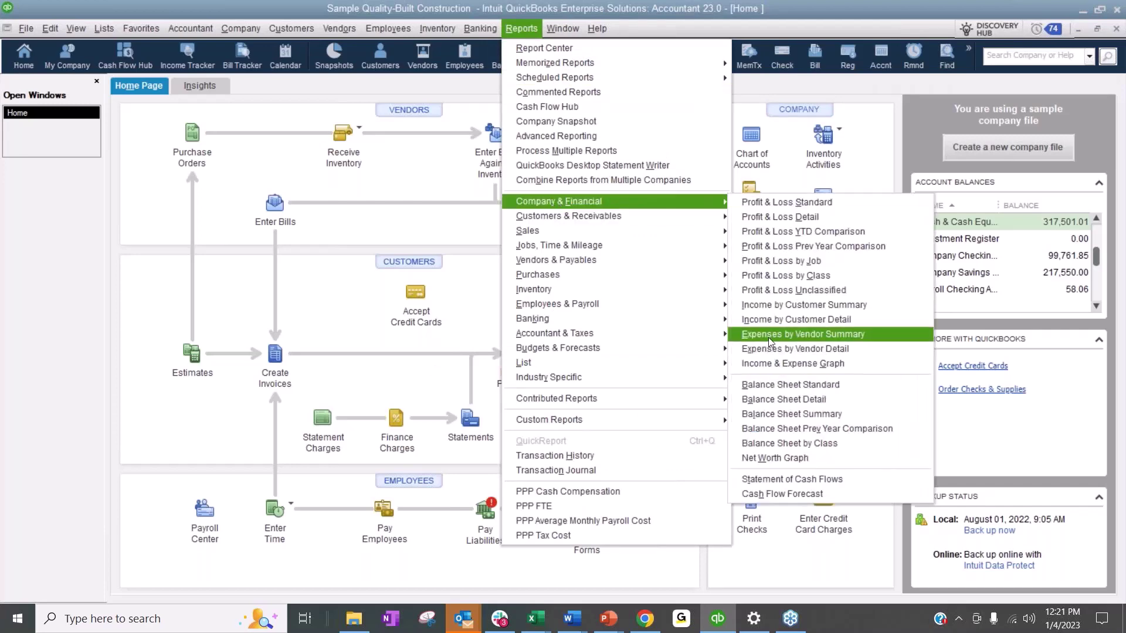
click(776, 386)
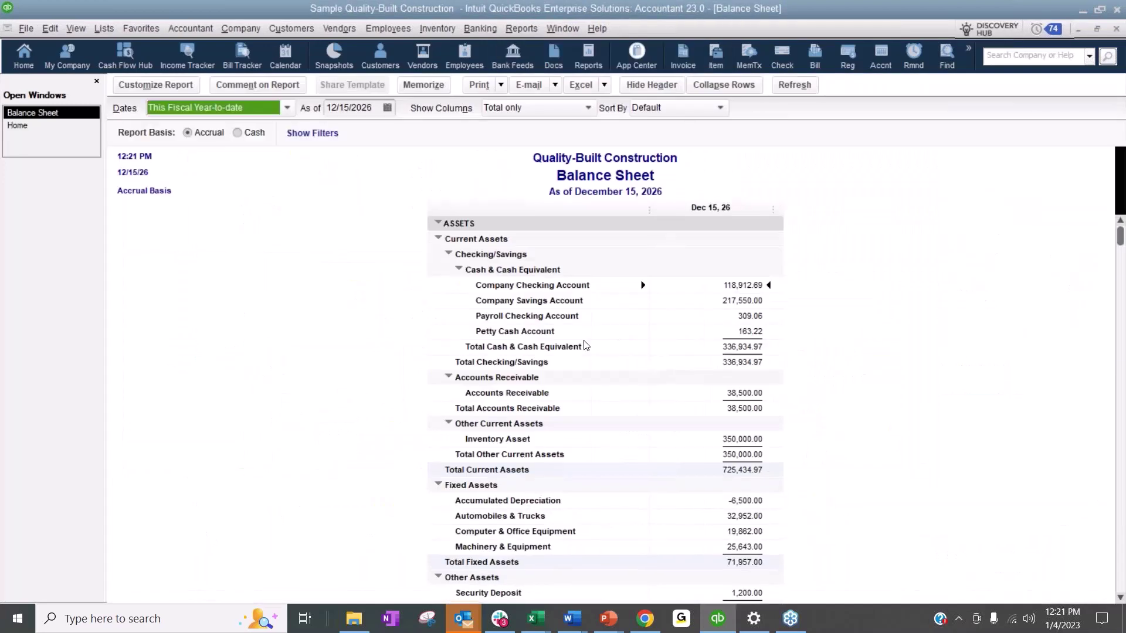
click(387, 107)
click(416, 246)
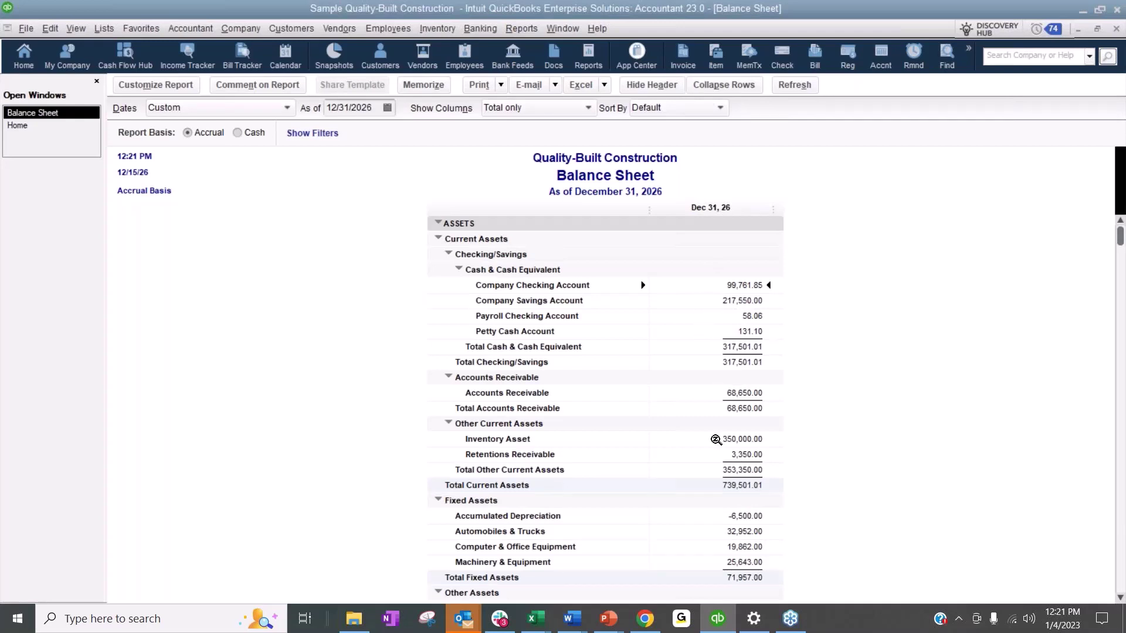
Open the bank reconciliation setup, look through the accounts that can be reconciled, and close it without starting a reconciliation.
click(480, 29)
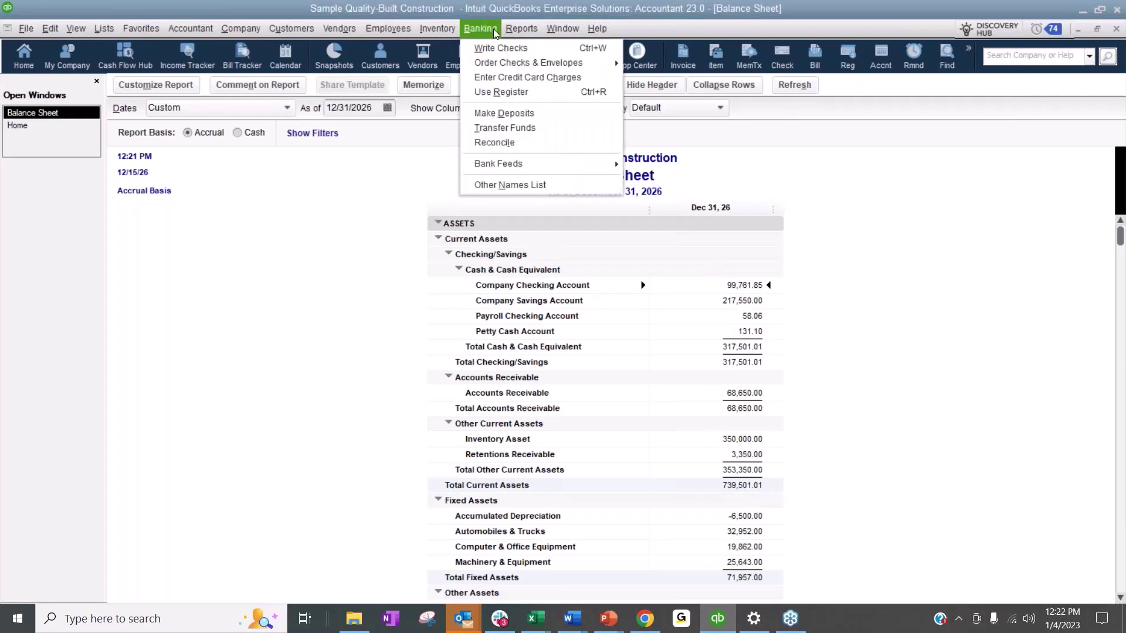
click(496, 144)
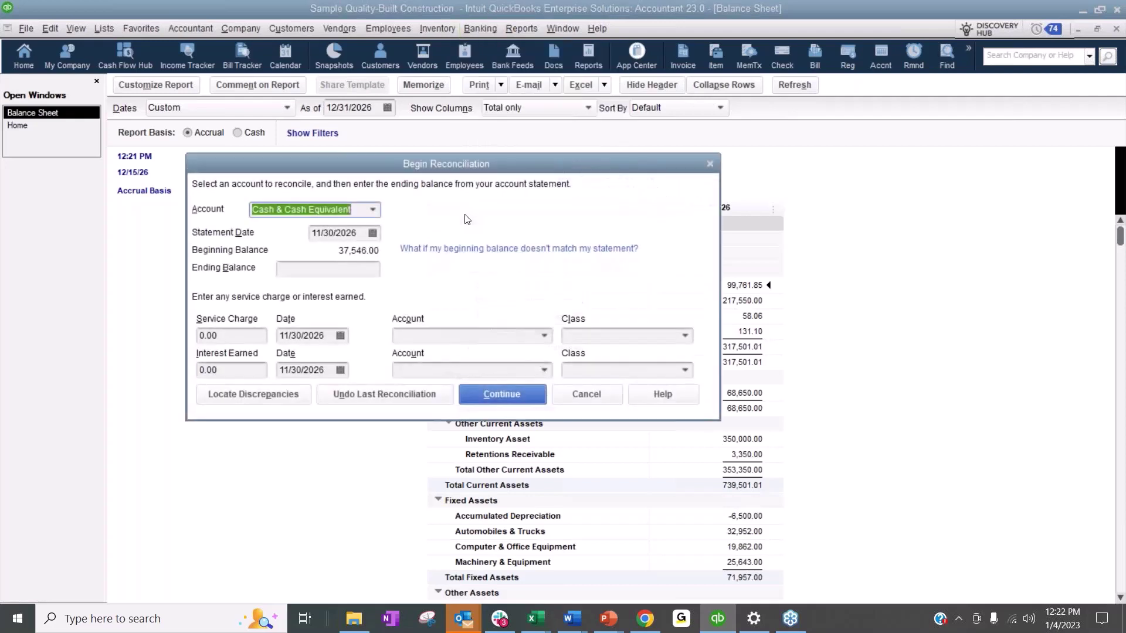
click(374, 212)
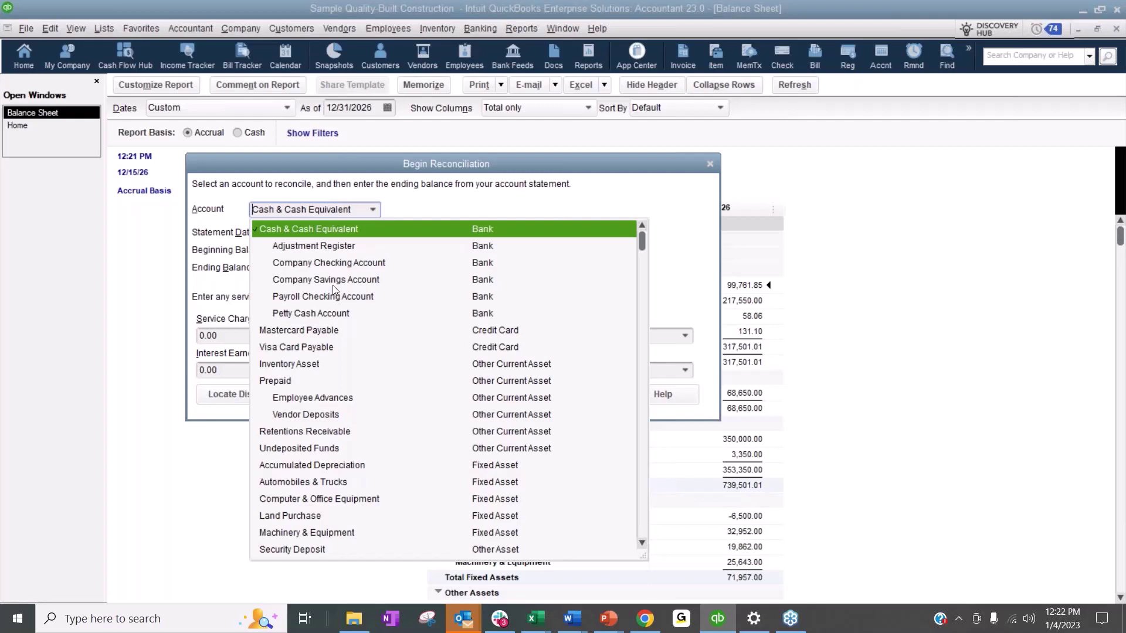
scroll(479, 367, down, 3)
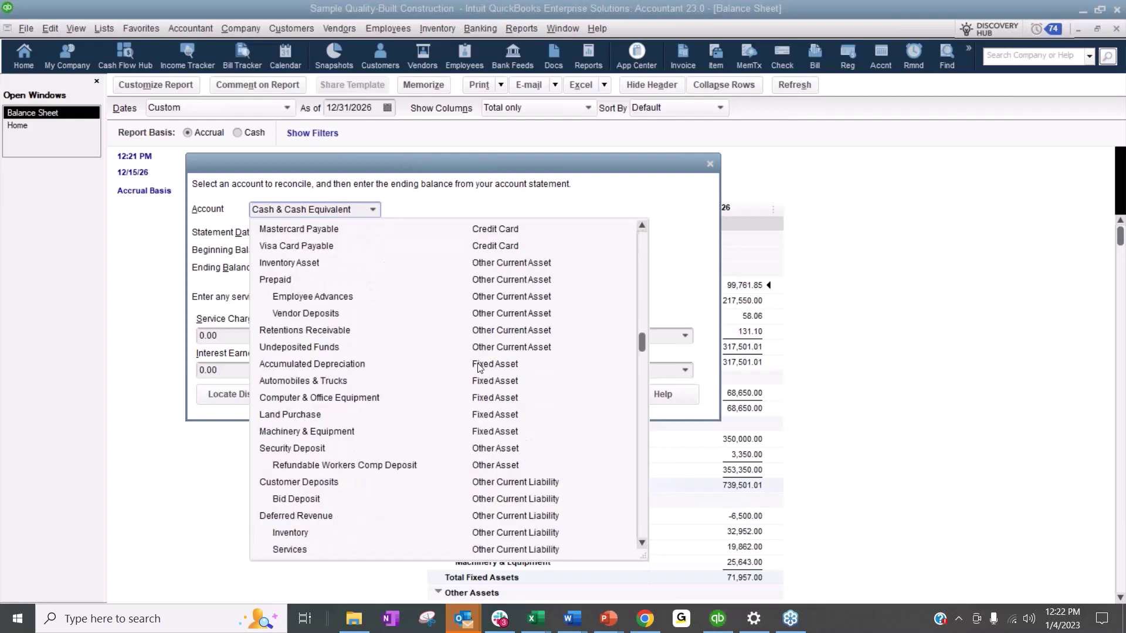
scroll(479, 367, down, 1)
scroll(479, 367, down, 2)
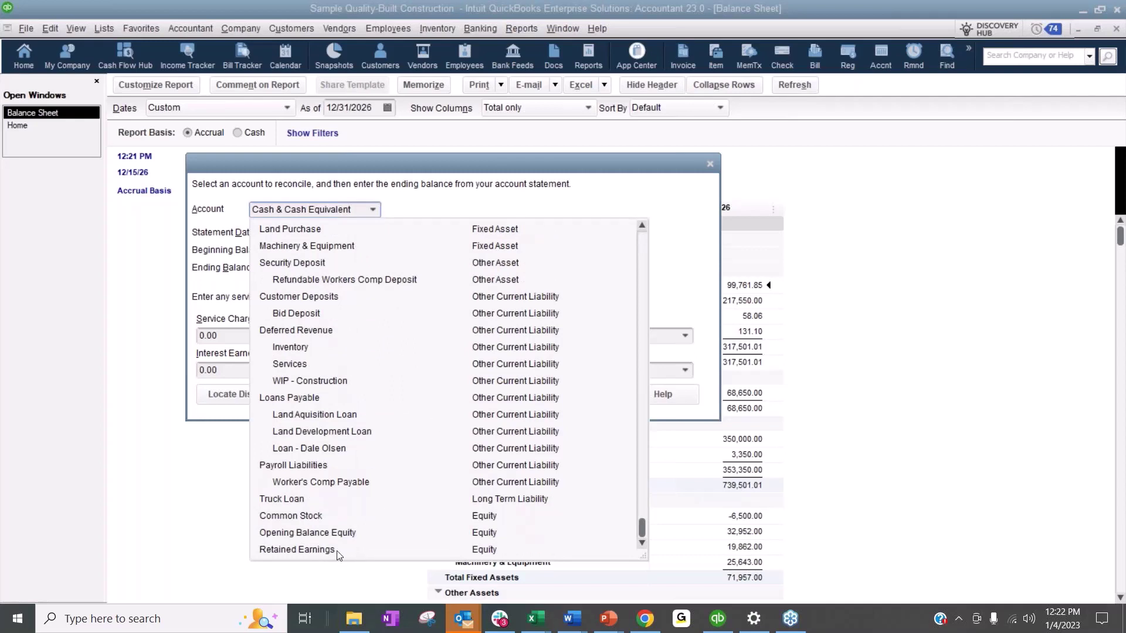
click(659, 211)
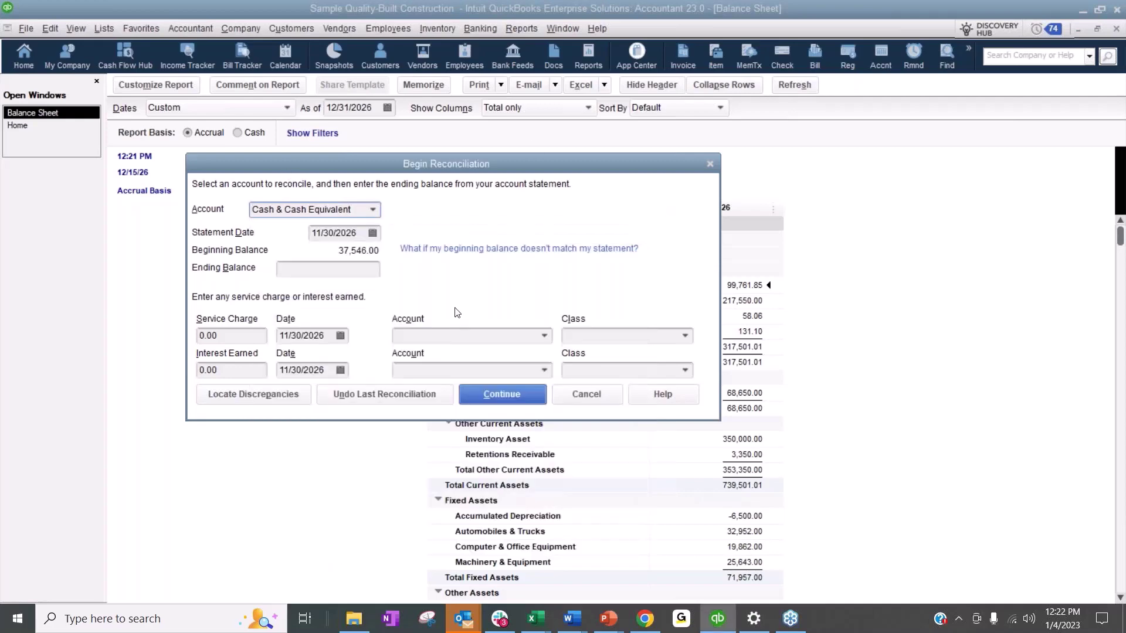
drag(384, 171, 99, 172)
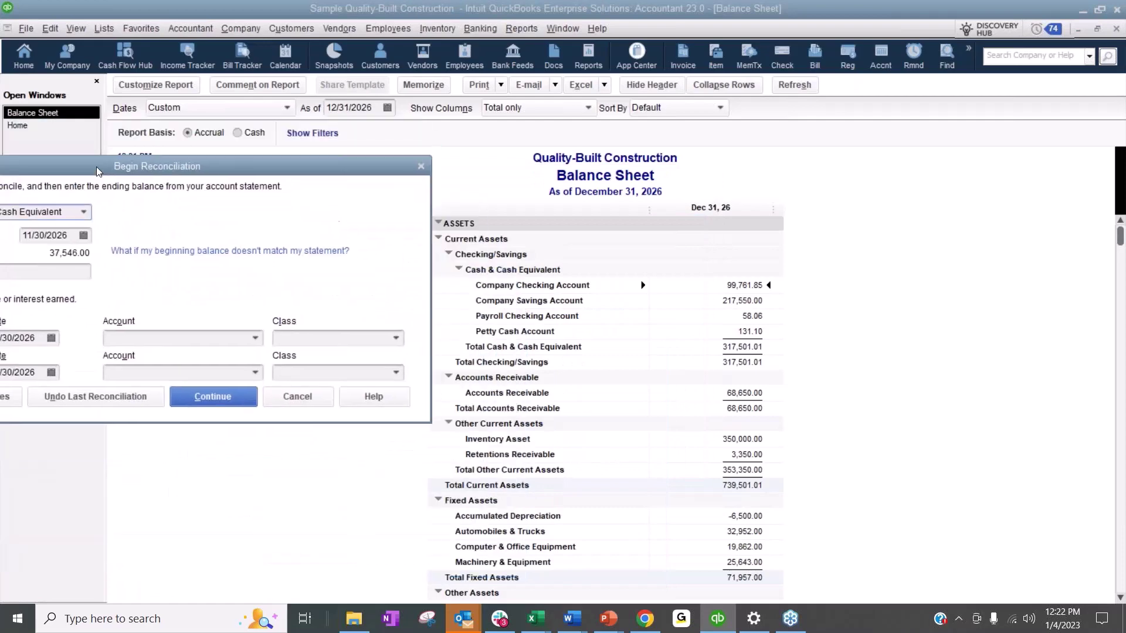
click(421, 166)
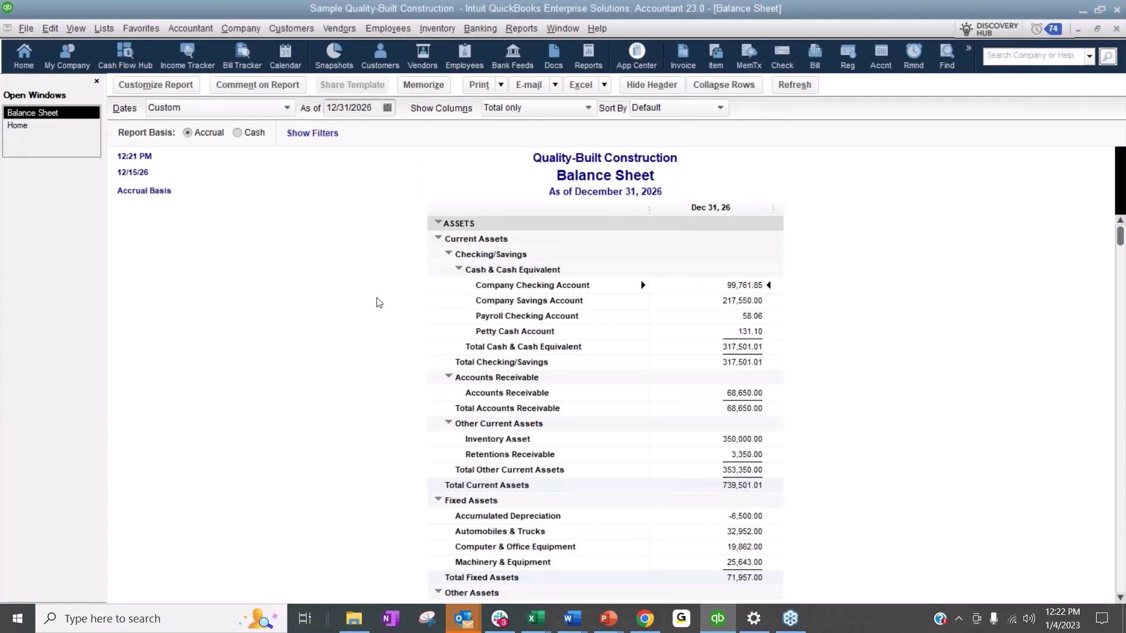
Look over the balance sheet's fixed assets and liabilities, and view the A/R Aging Summary at its default date before closing it.
scroll(707, 426, down, 4)
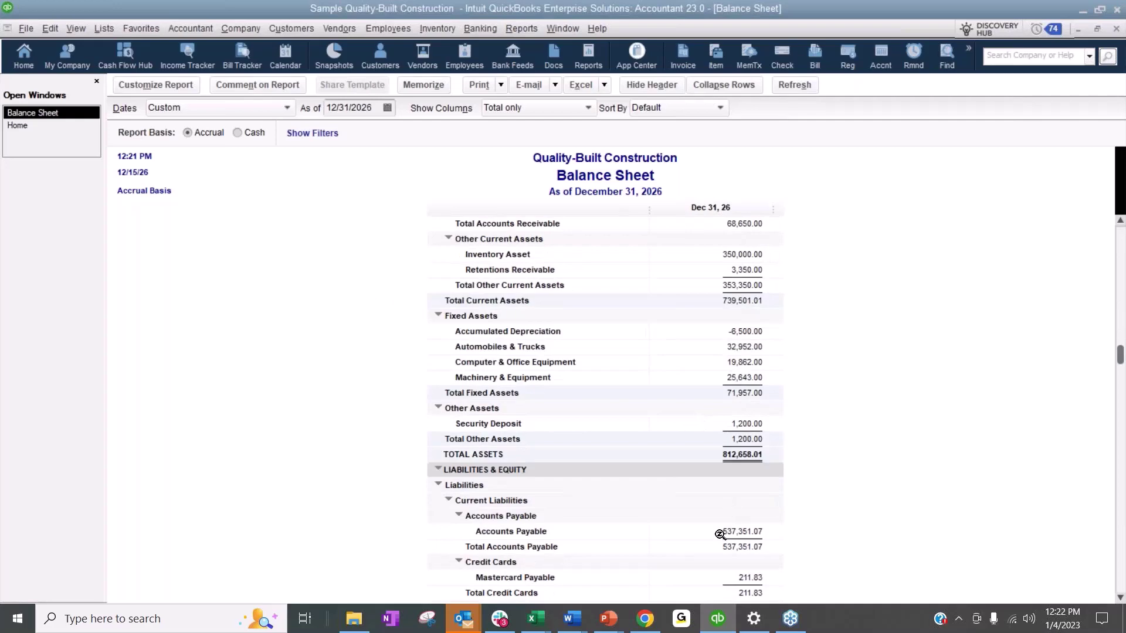
scroll(723, 538, down, 1)
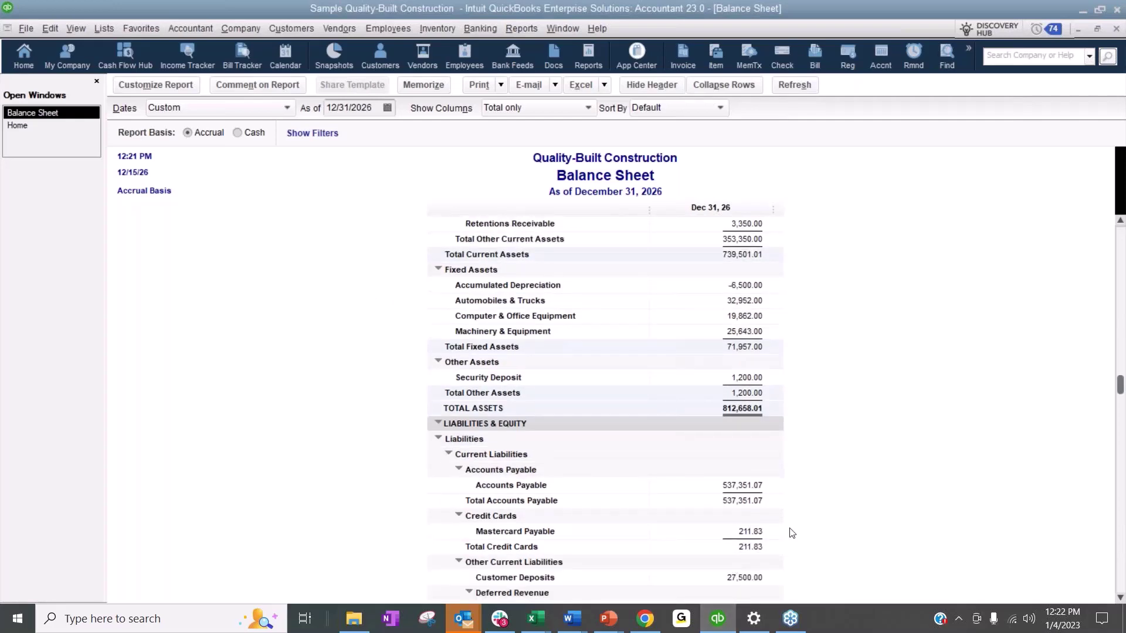
scroll(746, 459, up, 5)
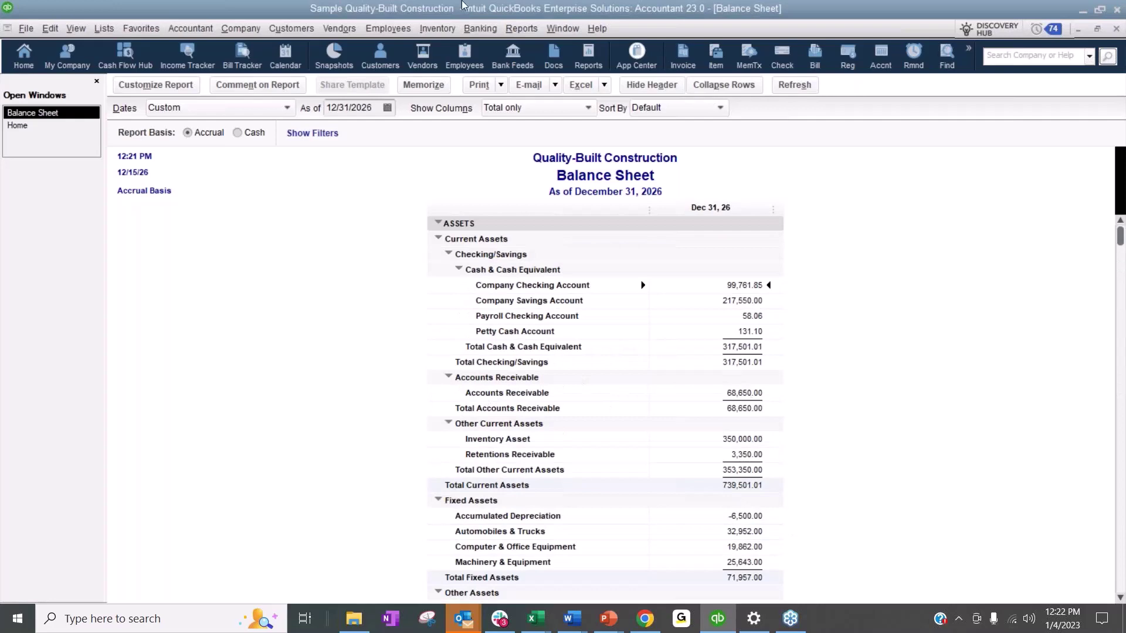
click(521, 30)
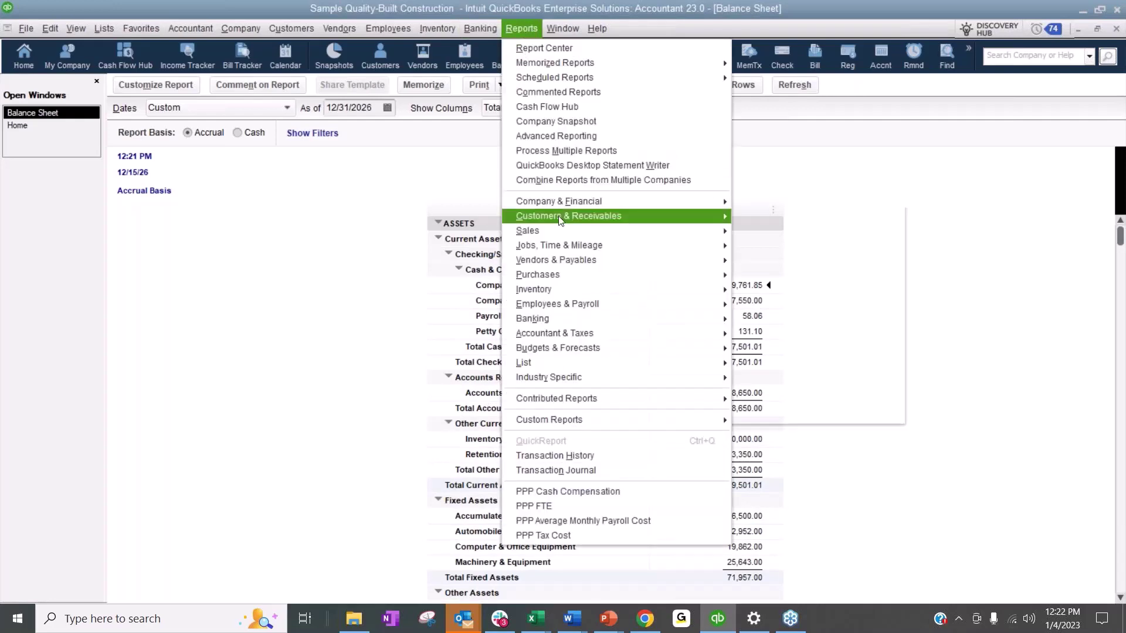
mouse_move(646, 216)
click(836, 219)
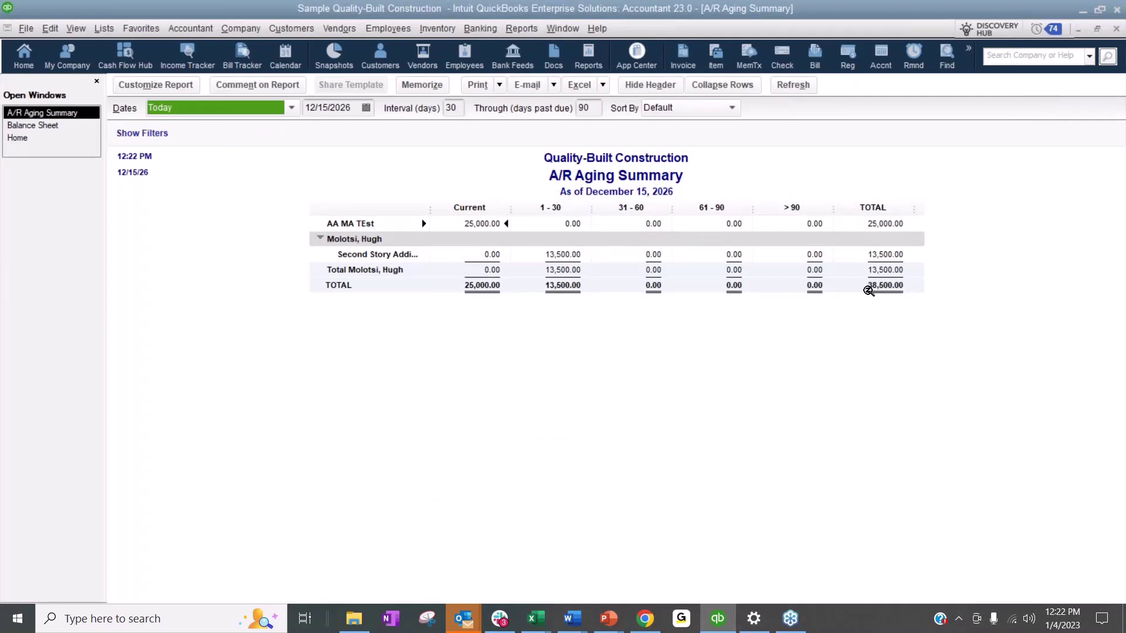
click(1117, 28)
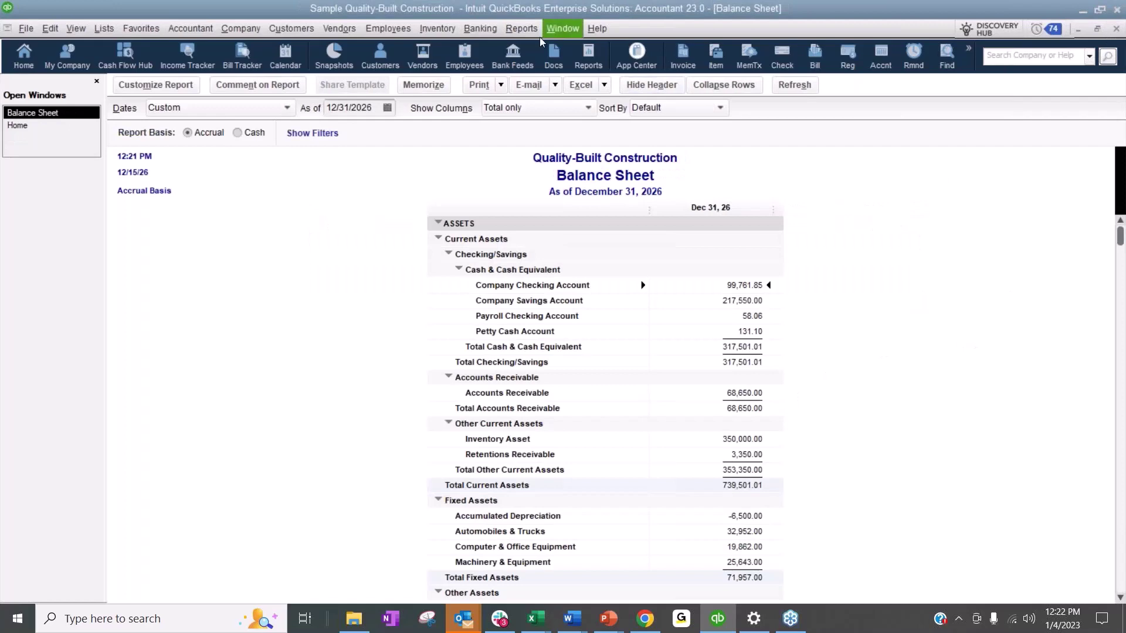
Run the A/R Aging Summary as of 12/31/2026 to compare with the balance sheet's Accounts Receivable, and close it without memorizing.
click(521, 28)
mouse_move(568, 216)
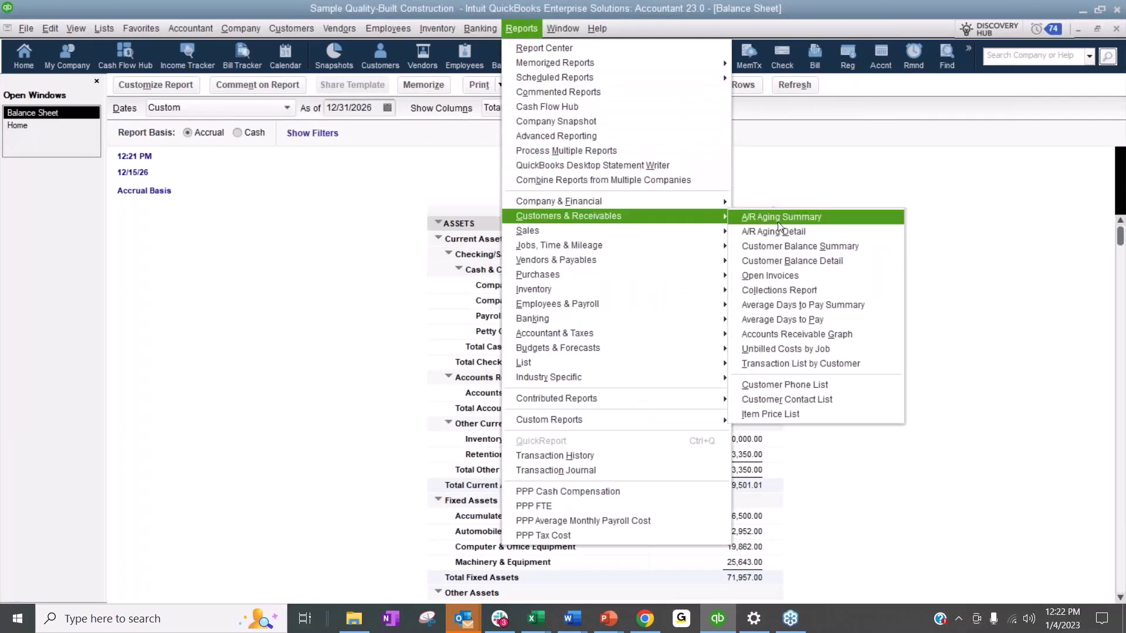
click(780, 227)
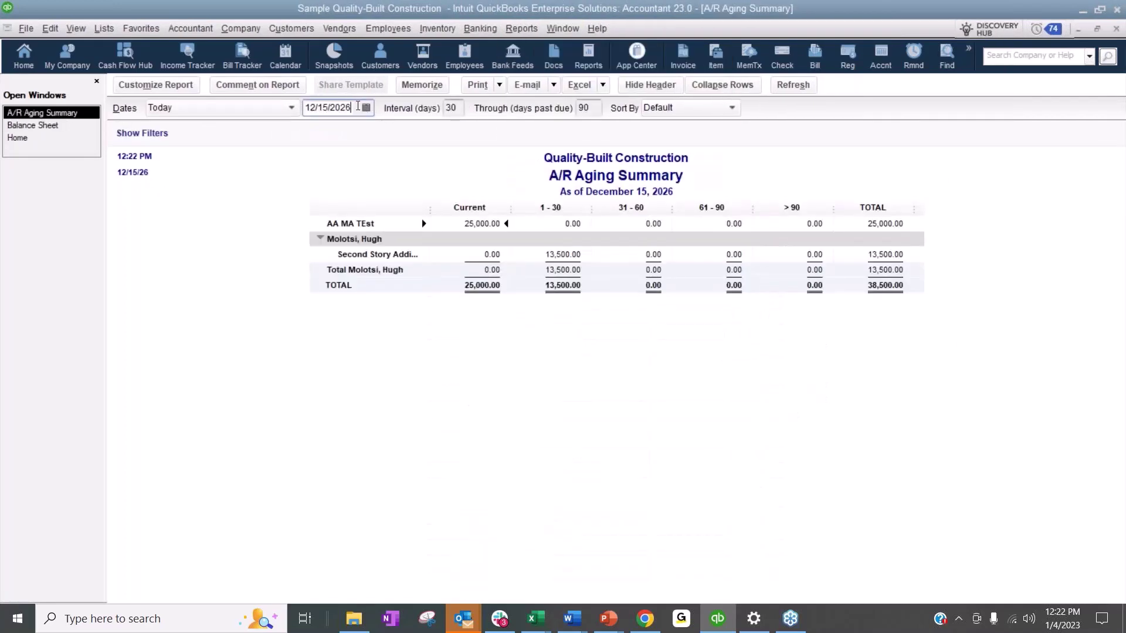
text(12/31/2026)
key(Tab)
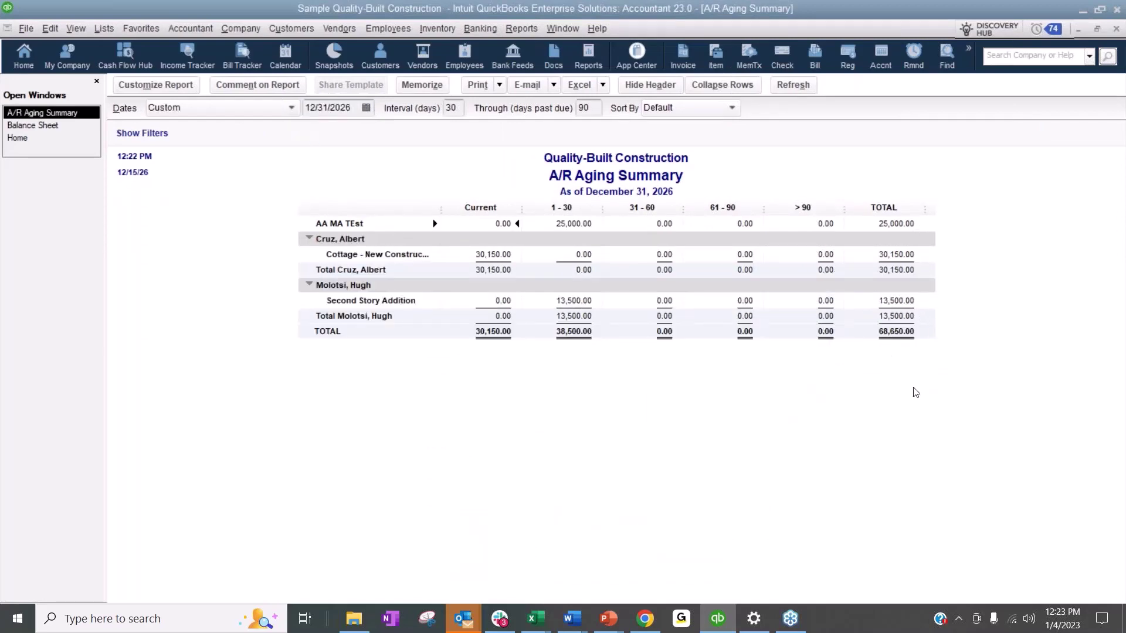
click(1116, 30)
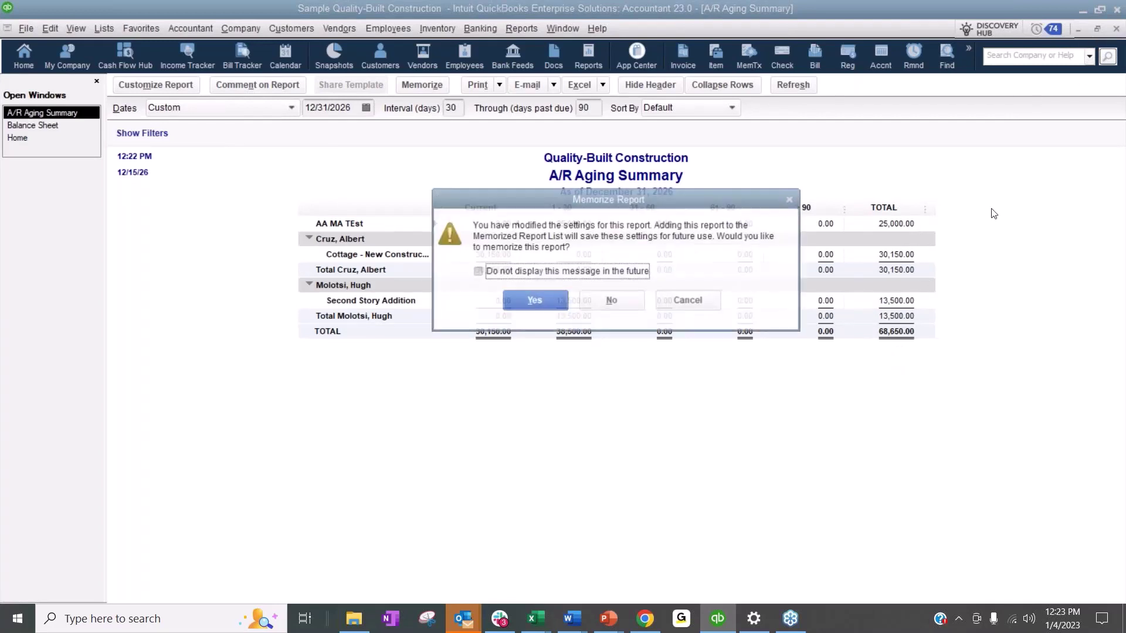
click(612, 300)
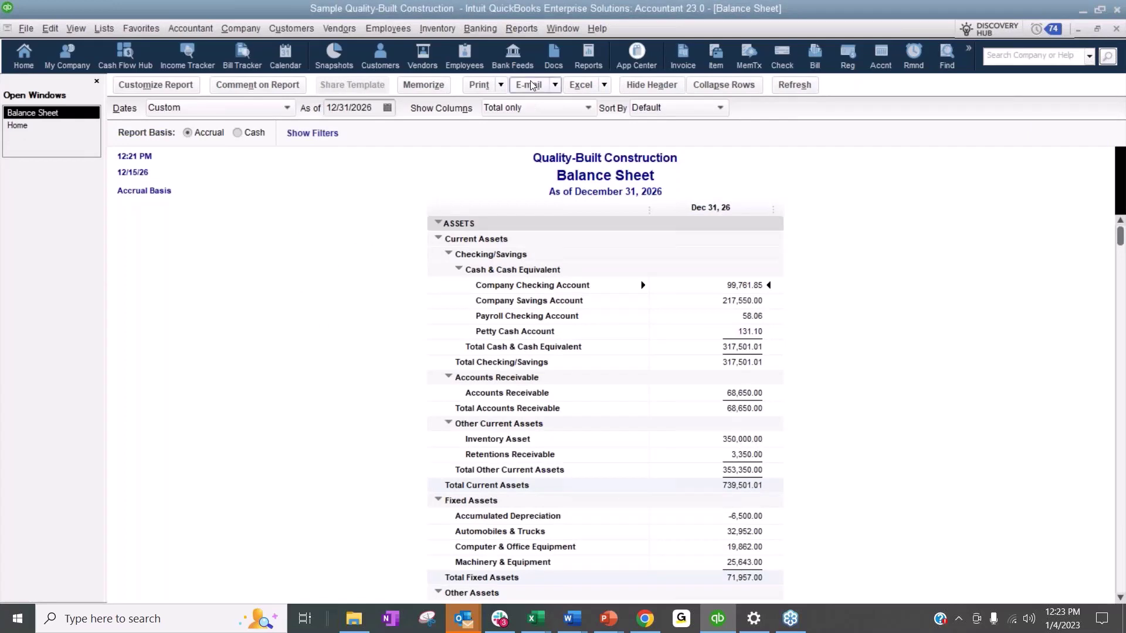
click(522, 29)
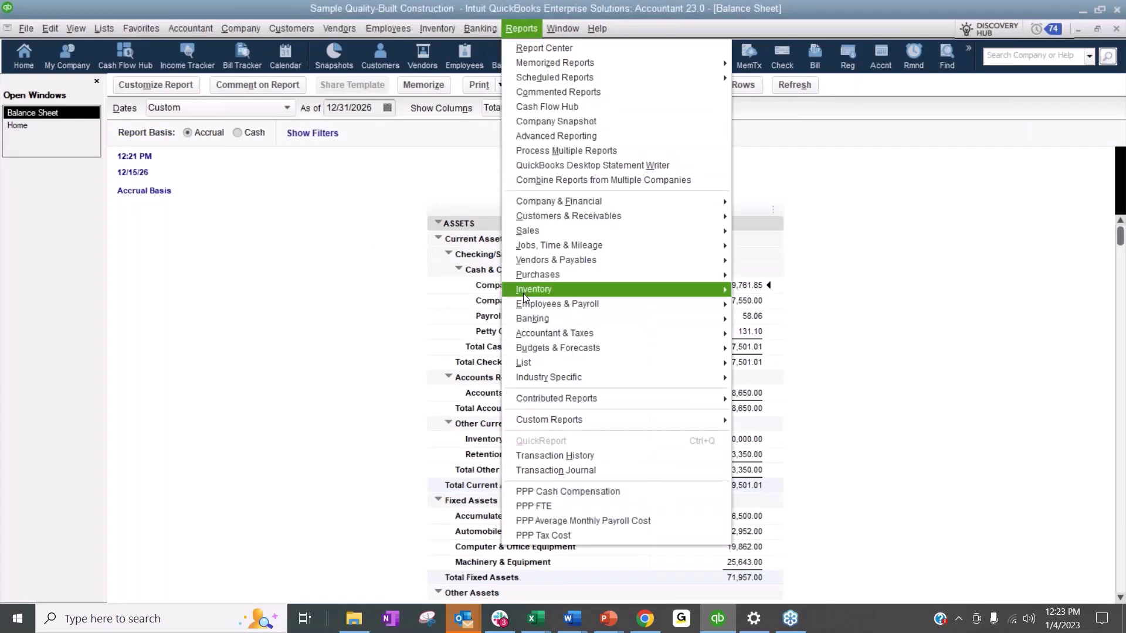
click(933, 461)
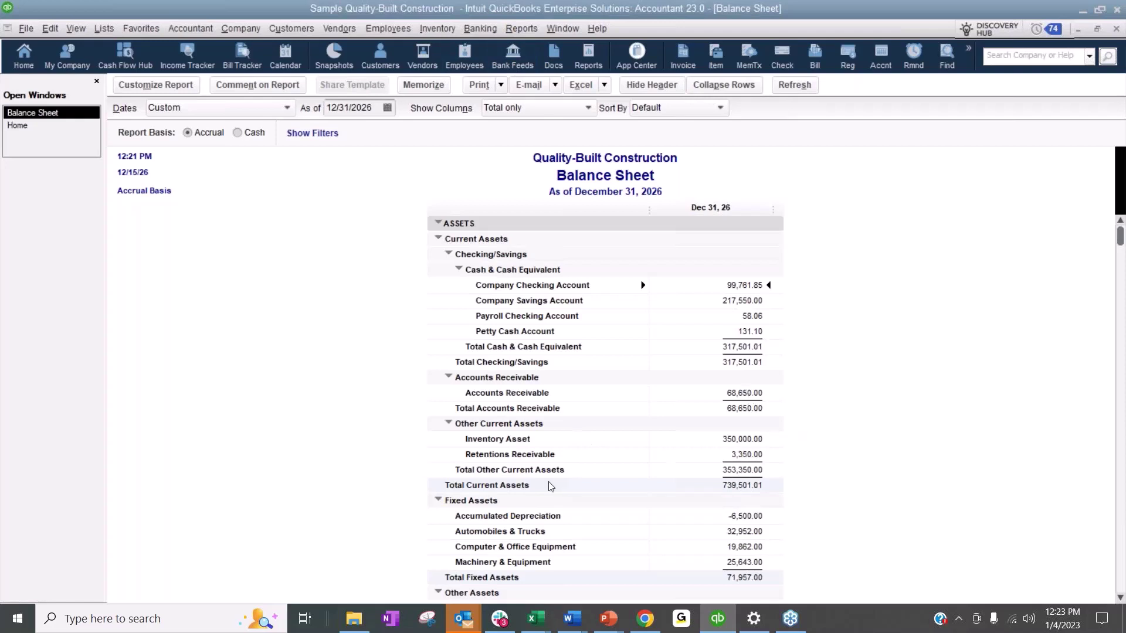
Look over the balance sheet's assets and liabilities, and begin a reconciliation of the Prepaid account with the ending balance left blank.
scroll(549, 486, down, 2)
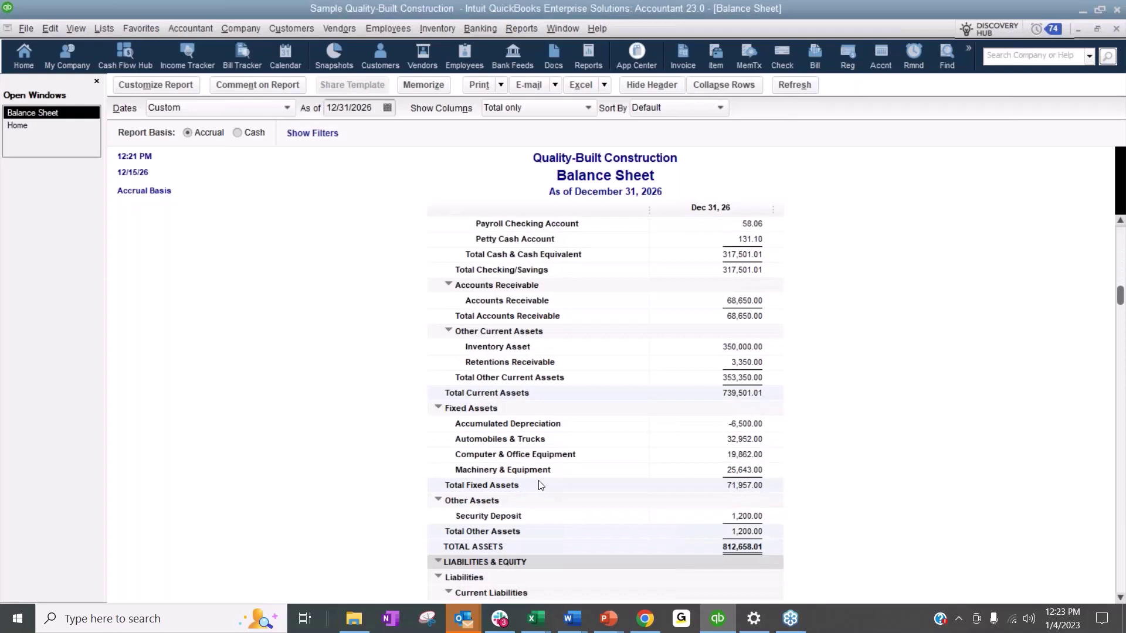
scroll(540, 485, down, 5)
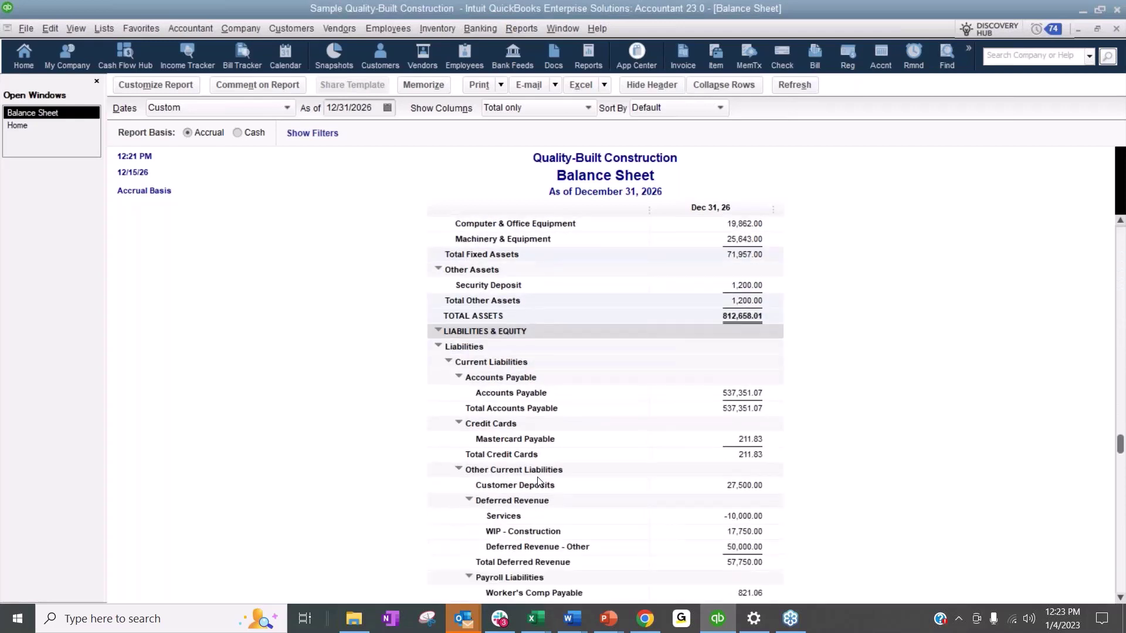
scroll(540, 482, down, 1)
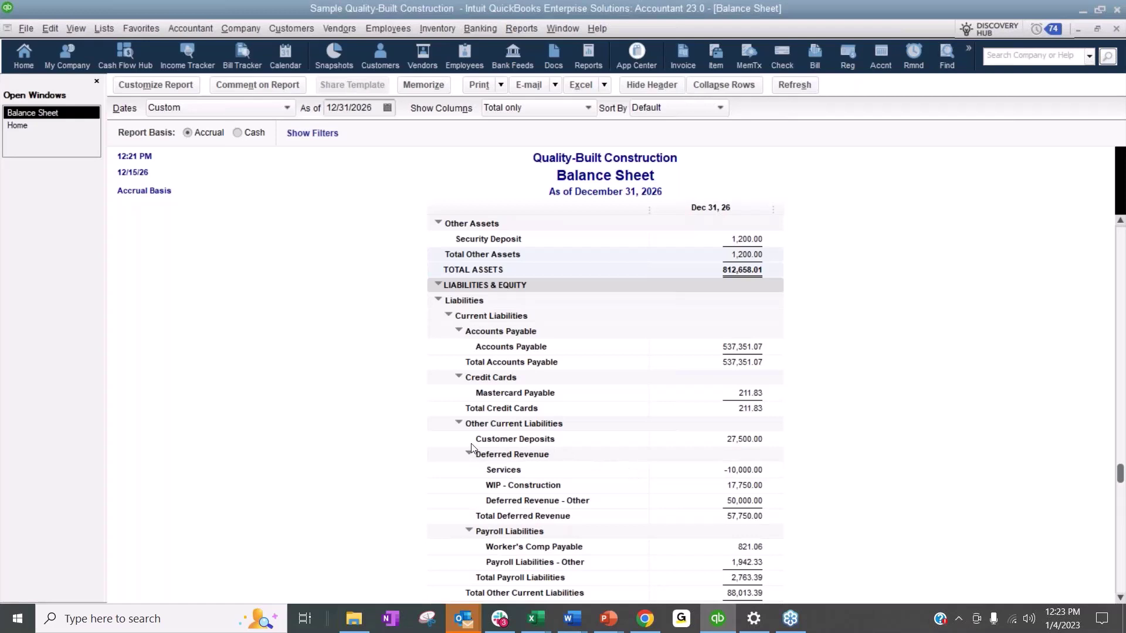
scroll(757, 455, up, 5)
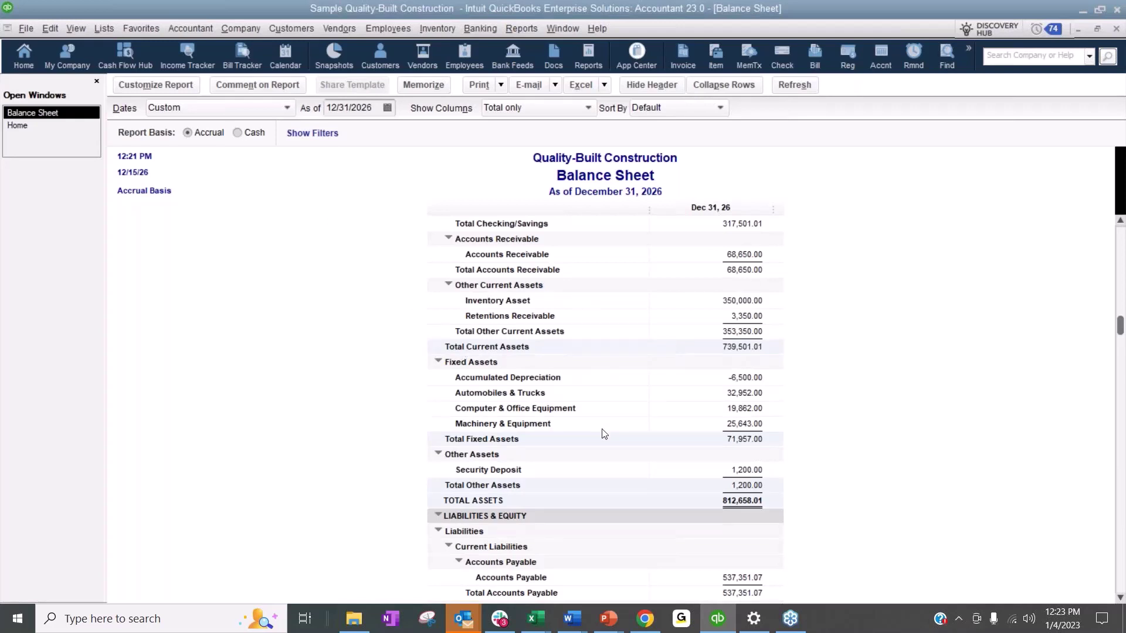
click(513, 29)
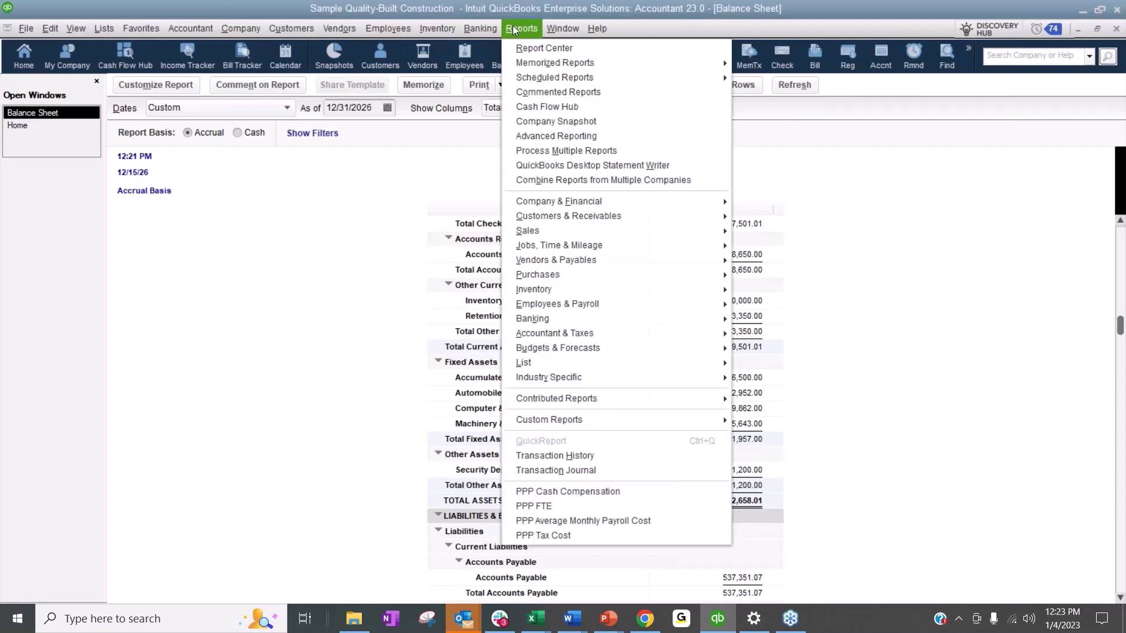
mouse_move(479, 29)
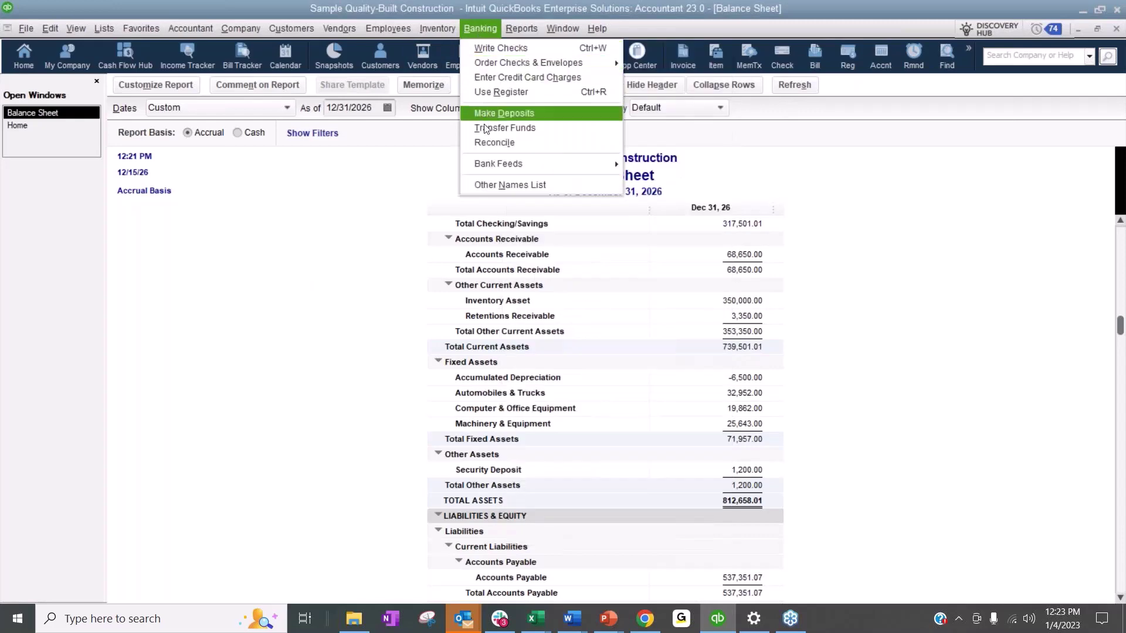
click(495, 142)
click(186, 58)
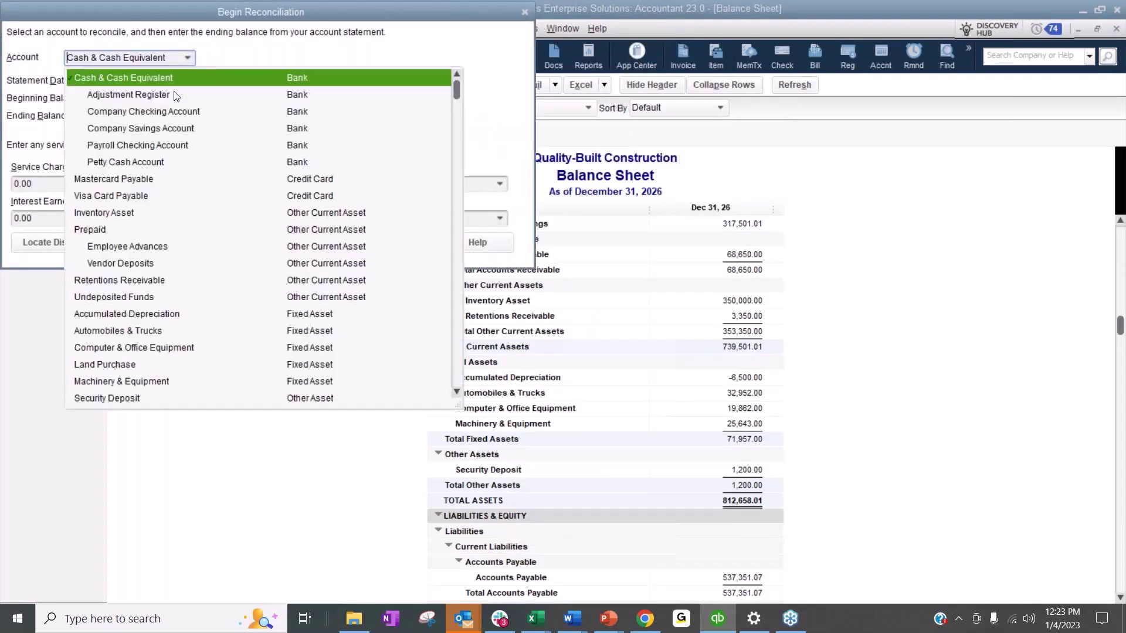
click(94, 229)
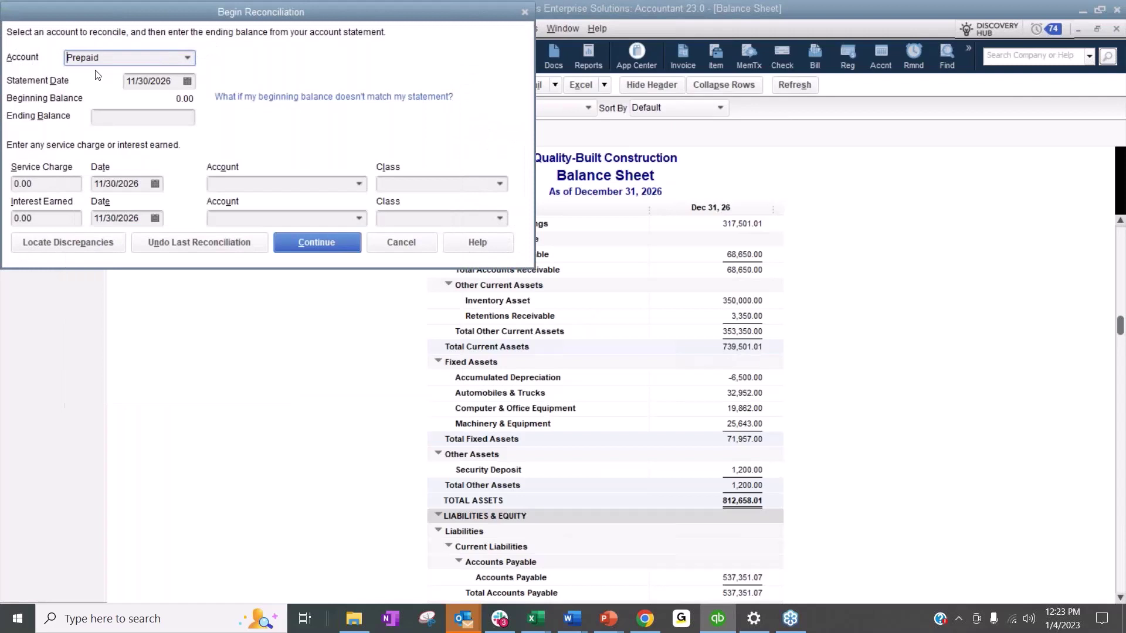
click(167, 120)
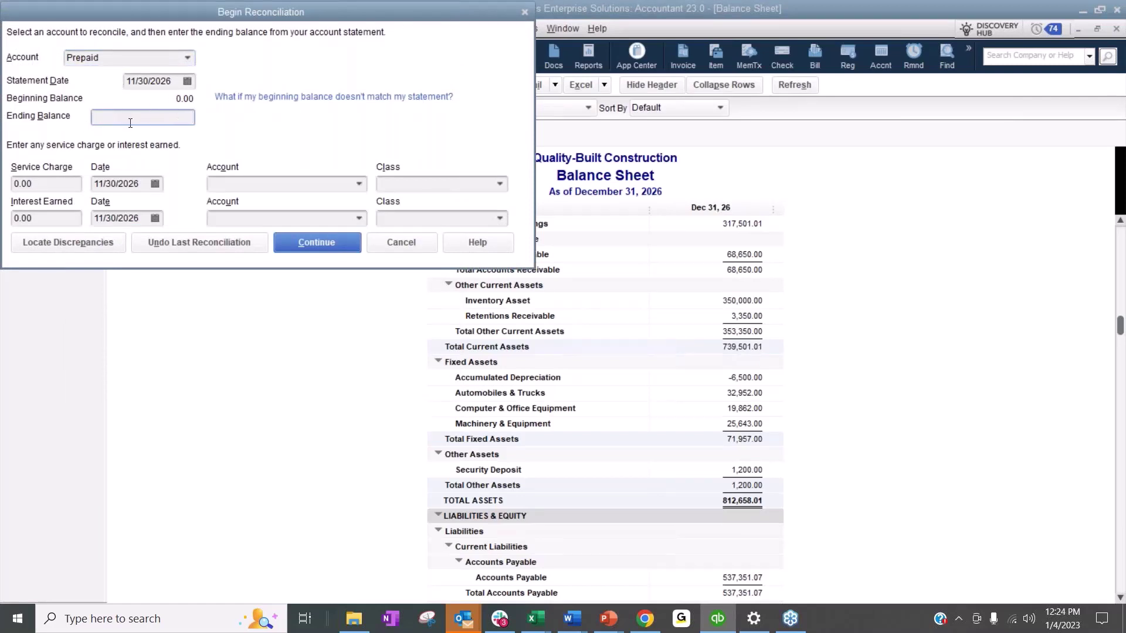
key(Return)
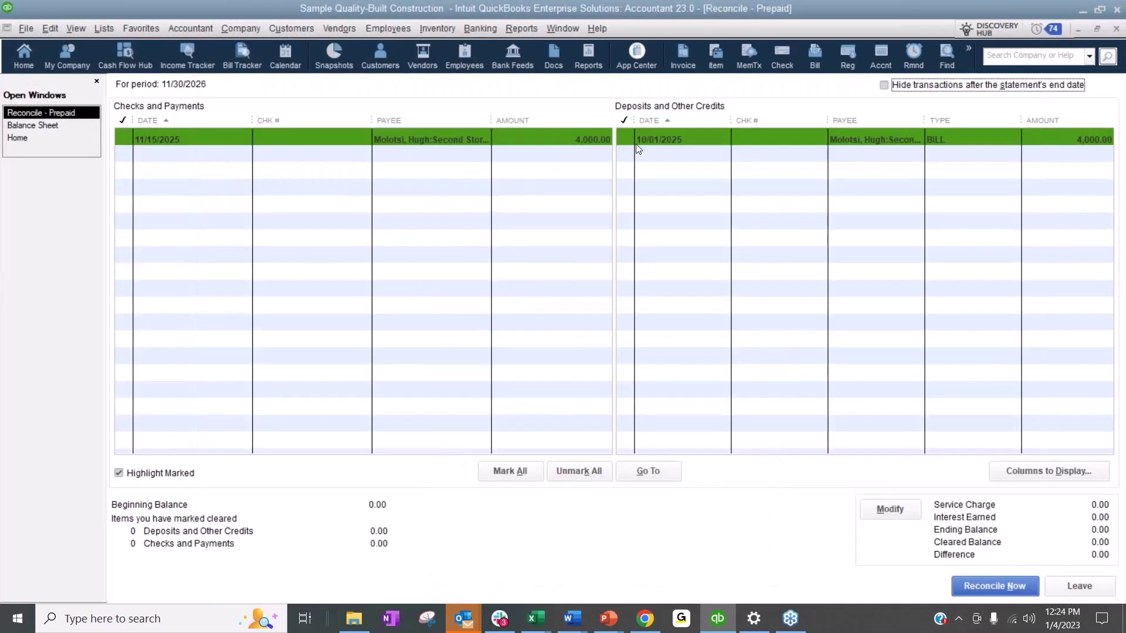
Mark the 10/01/2025 bill and the 11/15/2025 payment as cleared, and close the Prepaid reconciliation and the Balance Sheet.
click(641, 145)
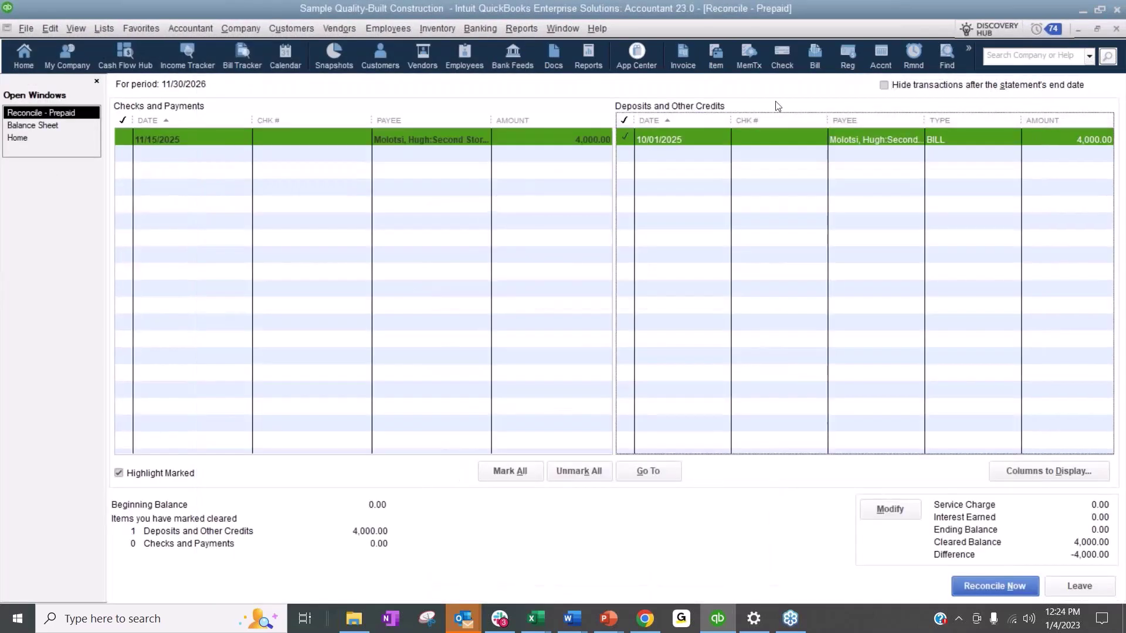
click(383, 138)
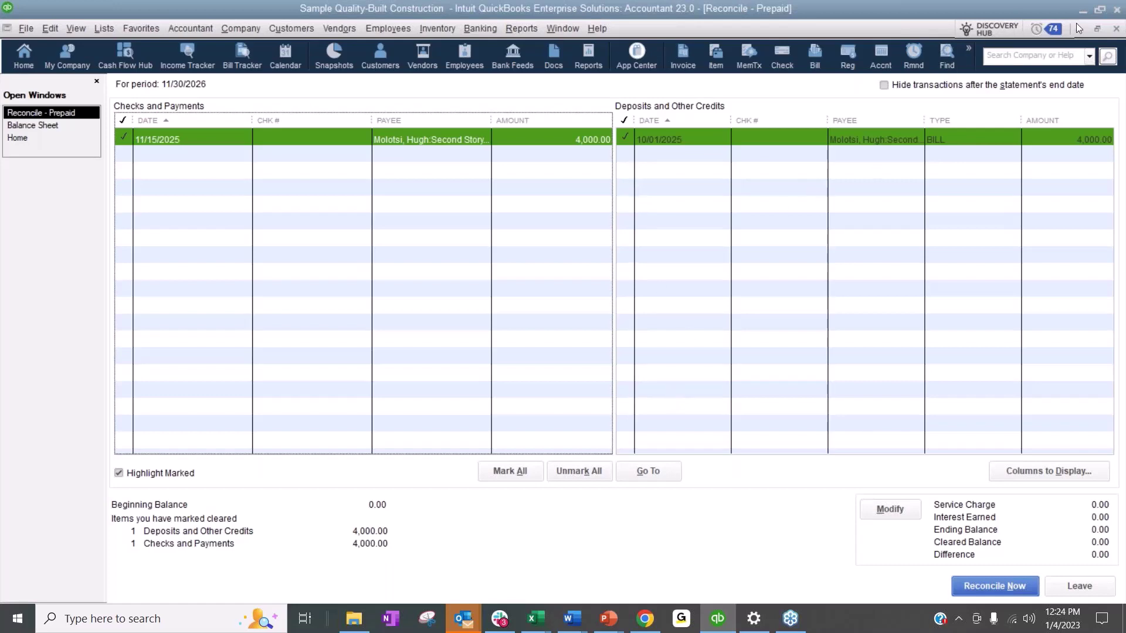
click(1116, 29)
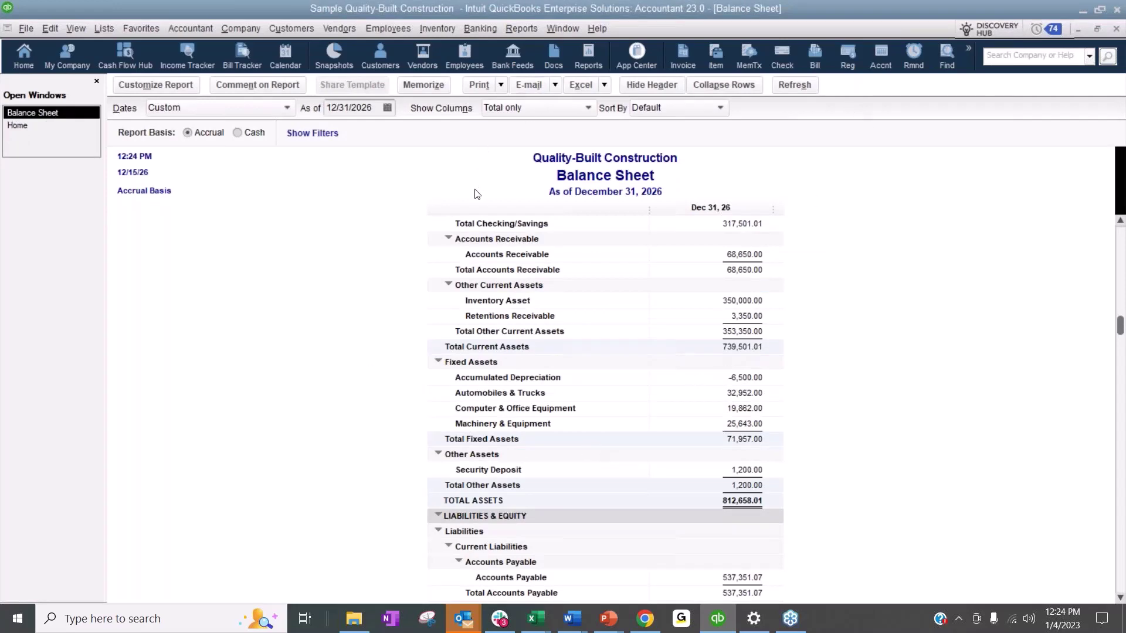
click(1116, 28)
click(610, 310)
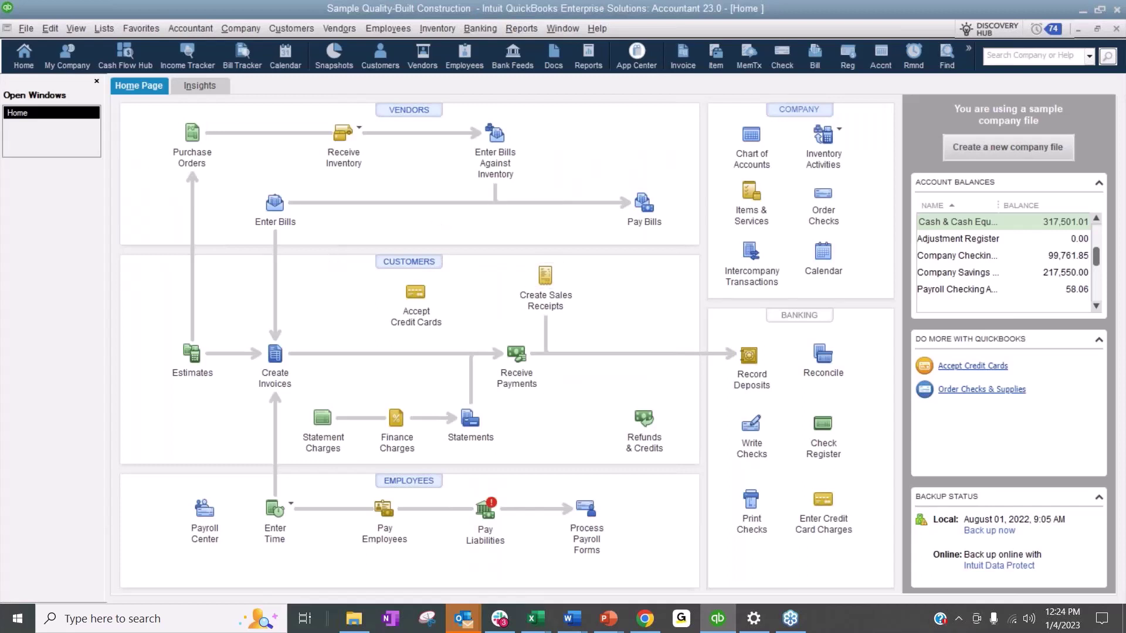
Open the standard Profit & Loss report, and view its customization options without changing them.
click(530, 30)
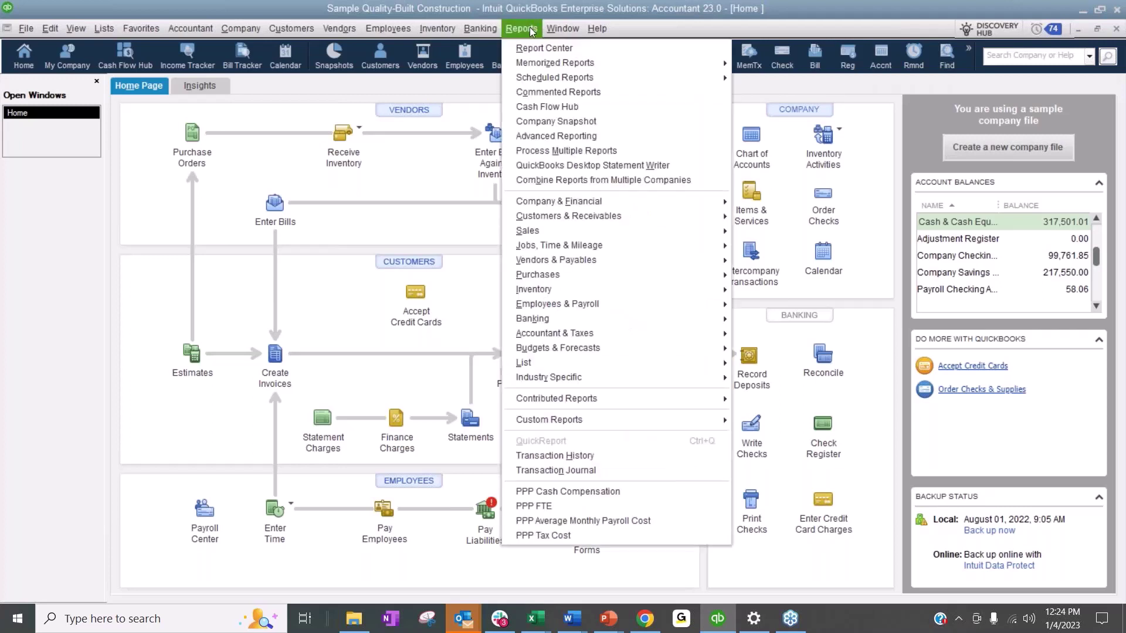
mouse_move(622, 265)
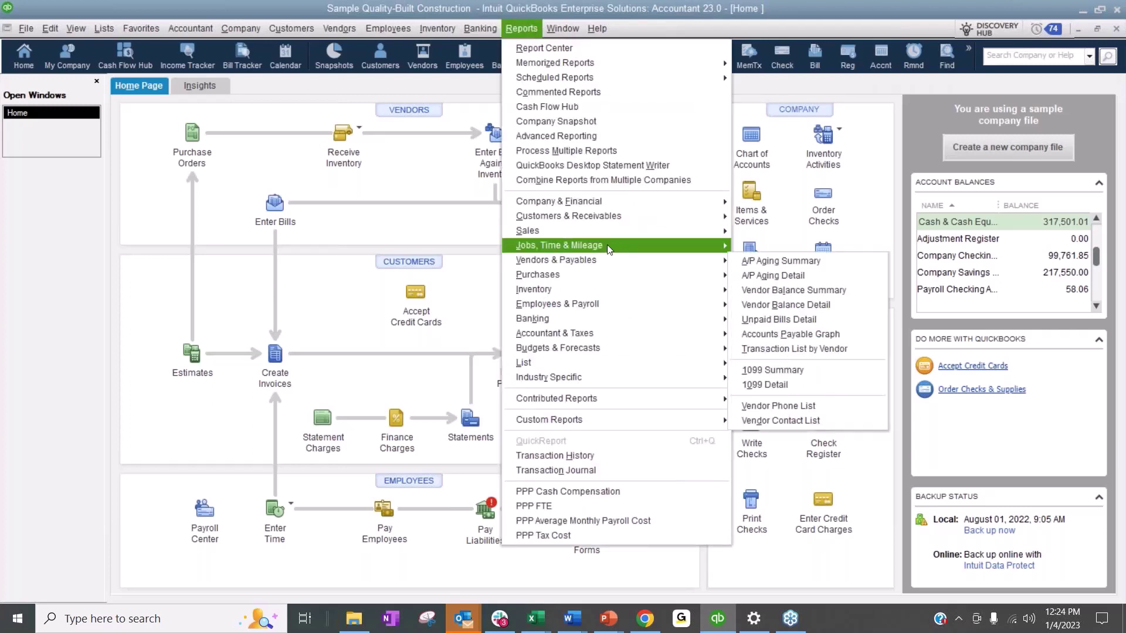
mouse_move(613, 203)
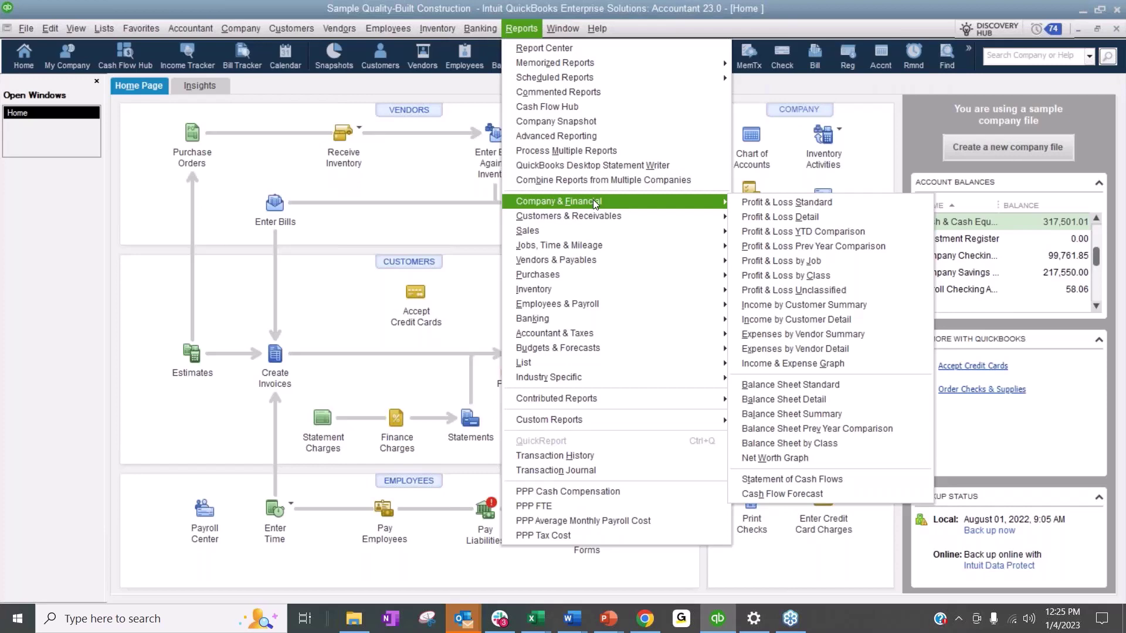
click(754, 203)
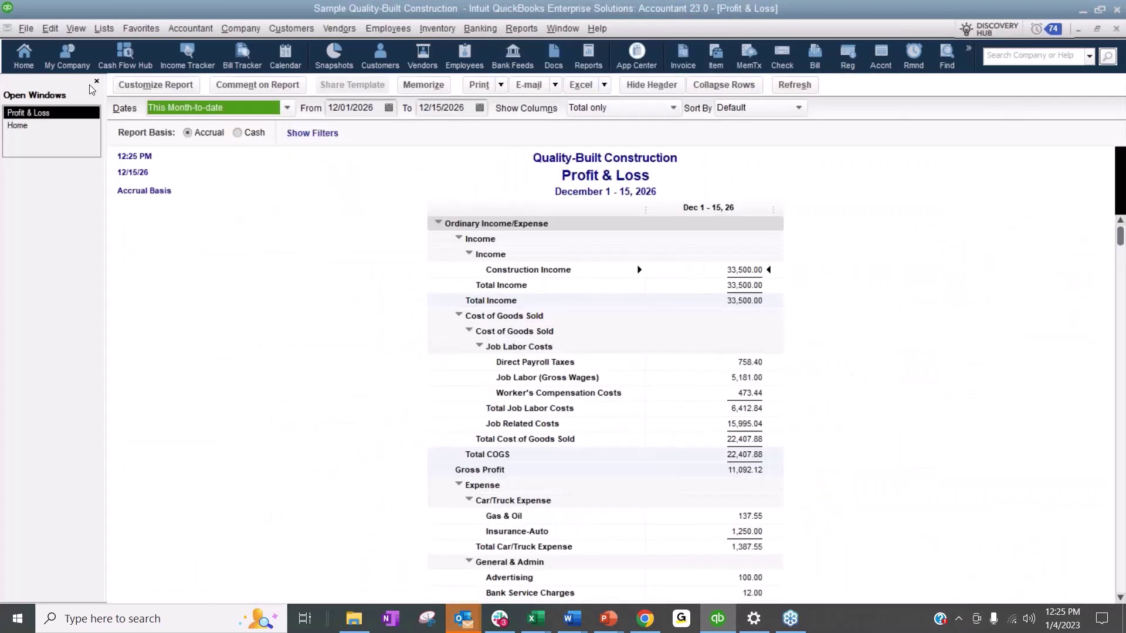
click(152, 87)
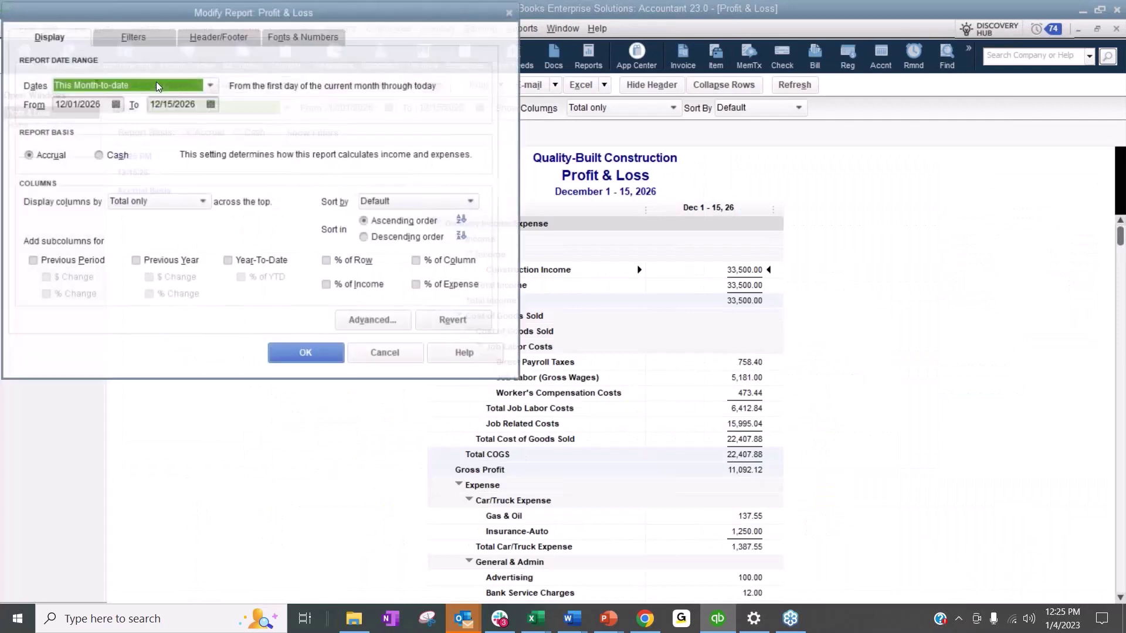
click(507, 13)
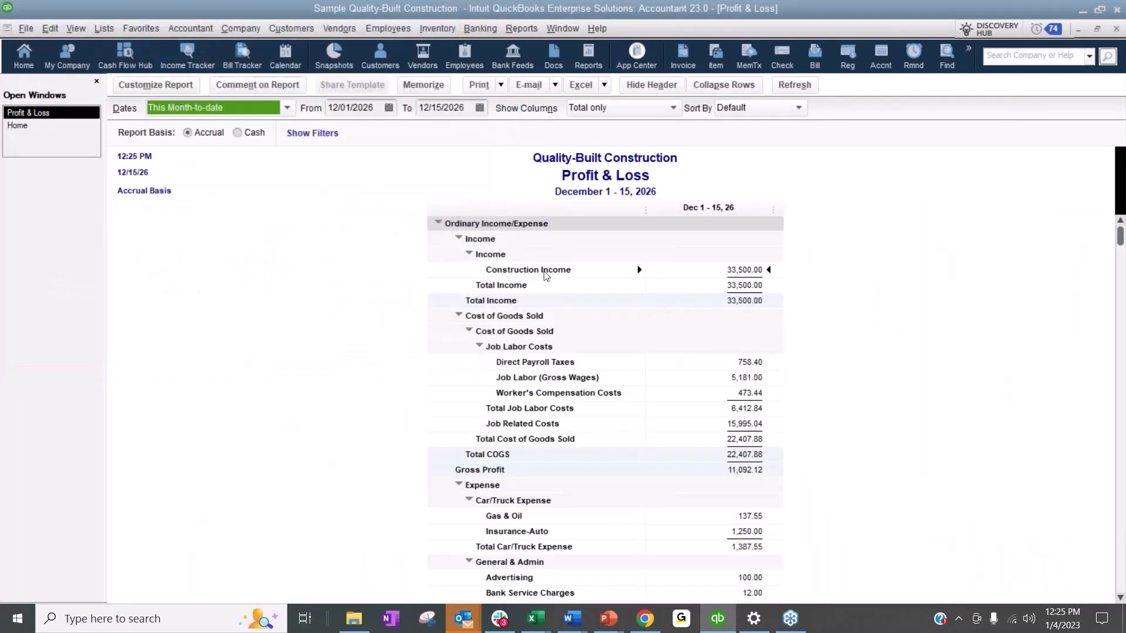
Open the Chart of Accounts and look through the Income and Cost of Goods Sold subaccounts, down to Job Related Costs.
click(111, 29)
click(111, 44)
scroll(385, 304, down, 10)
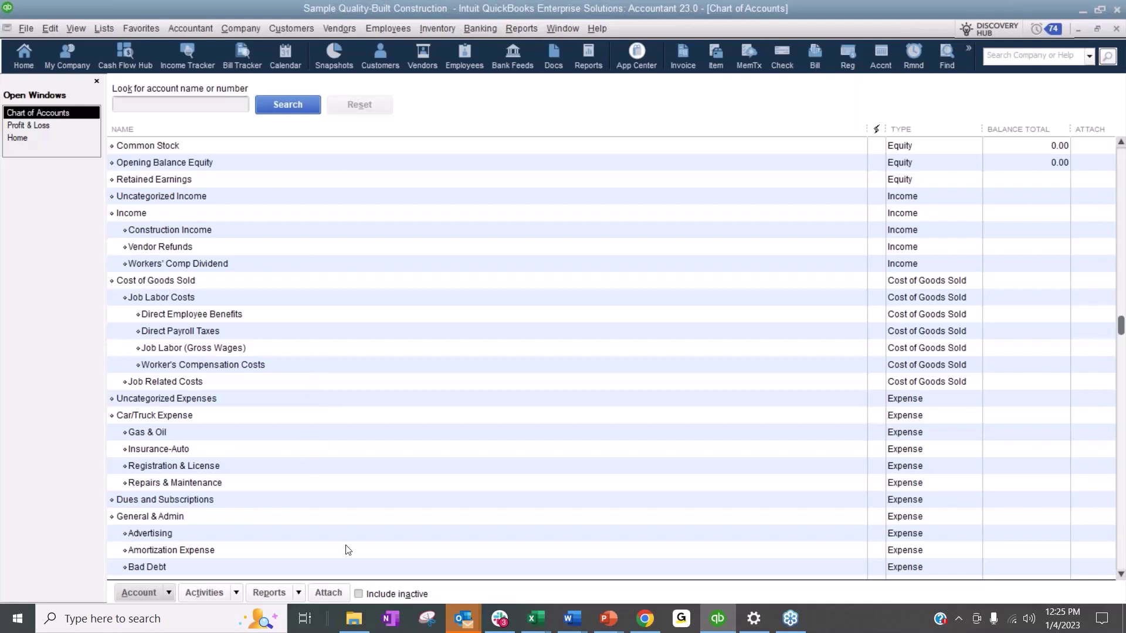
click(211, 234)
click(207, 248)
click(211, 264)
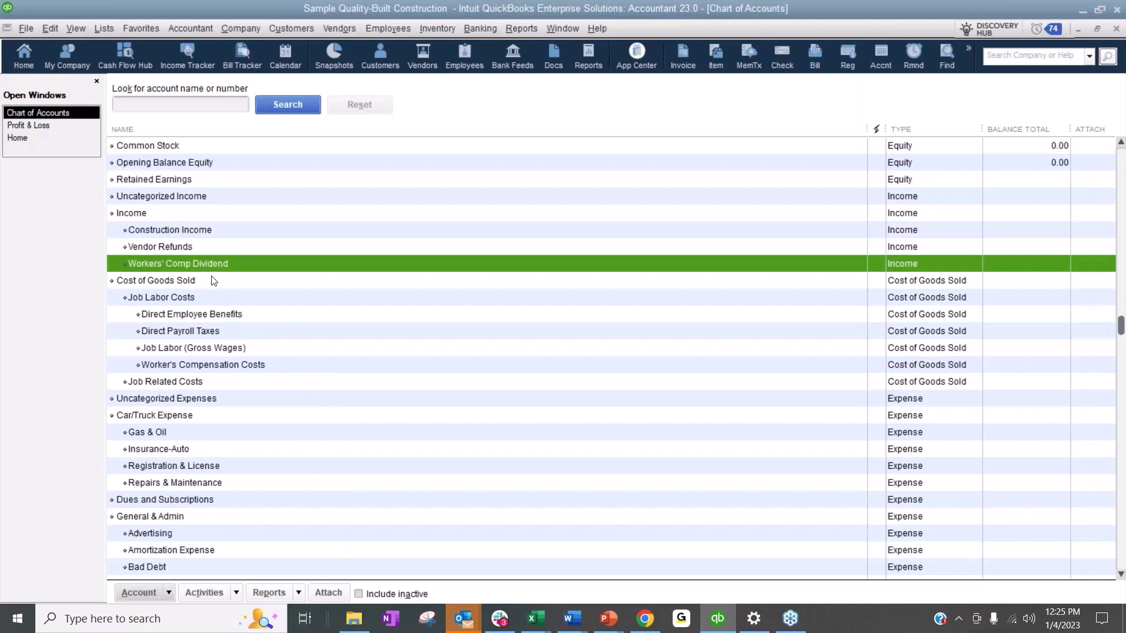
click(213, 294)
click(217, 314)
click(219, 330)
click(222, 348)
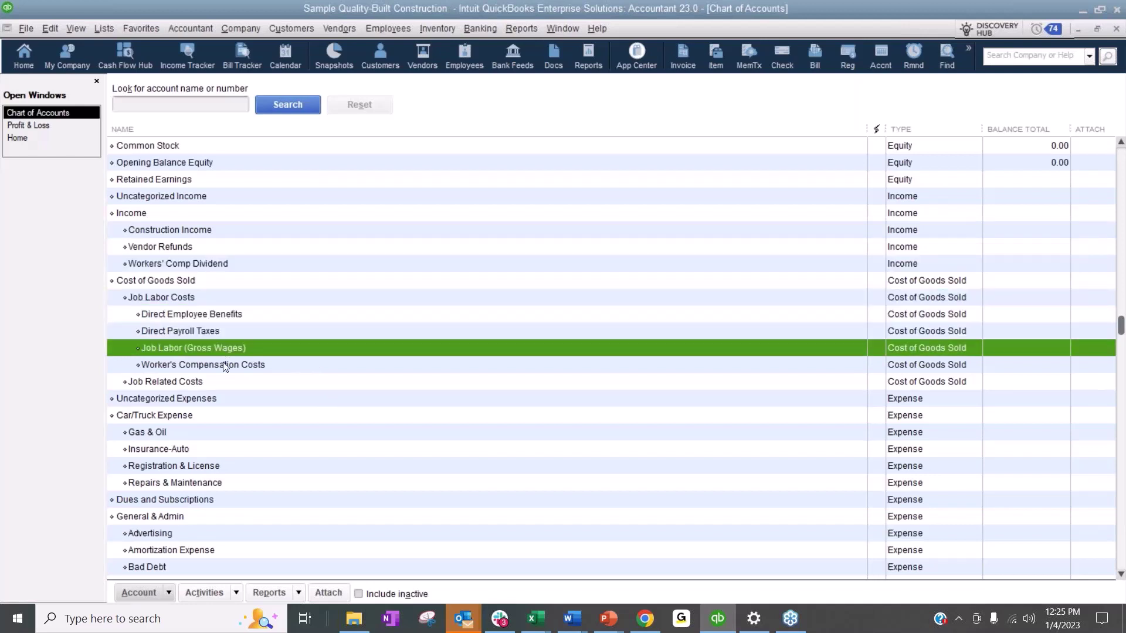
click(223, 378)
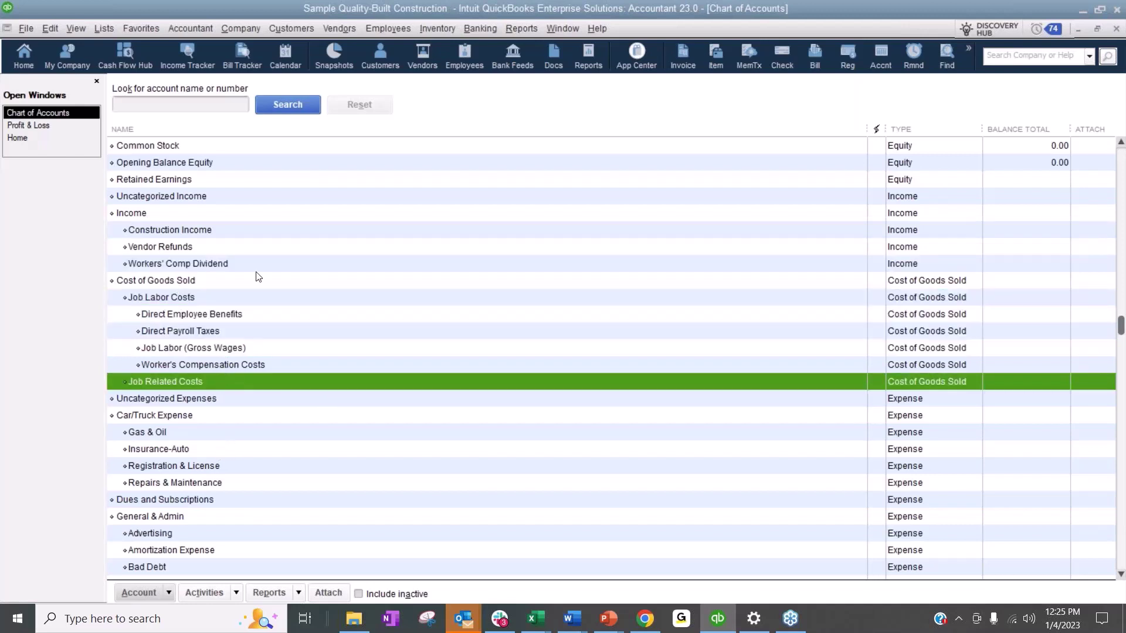
Return to the Profit & Loss report and set its date range to This Fiscal Year.
click(59, 126)
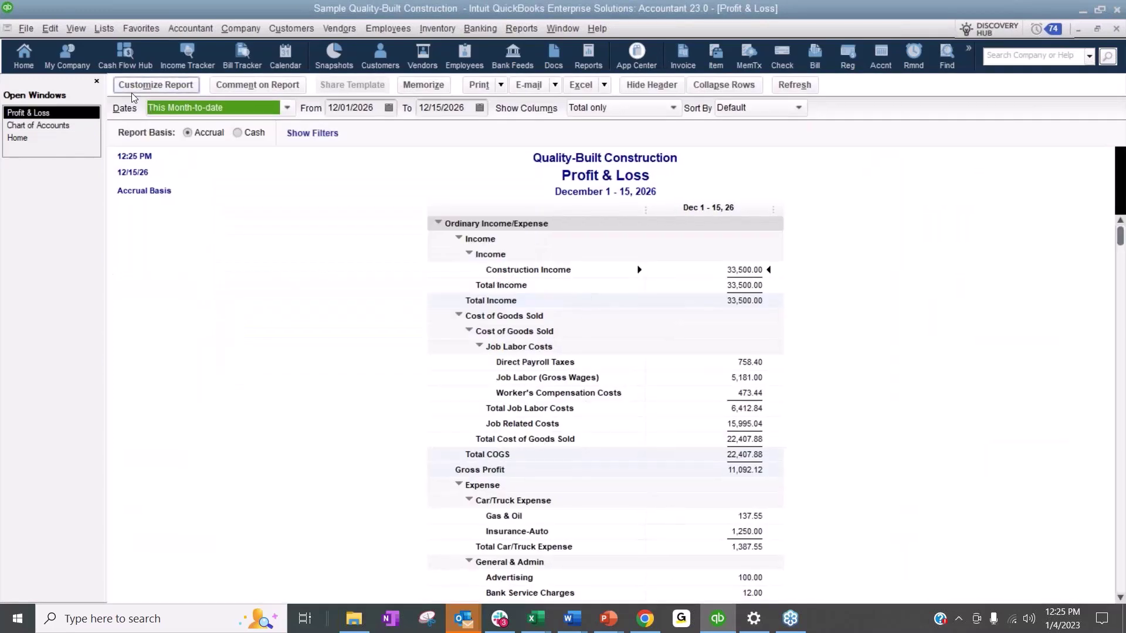
click(250, 112)
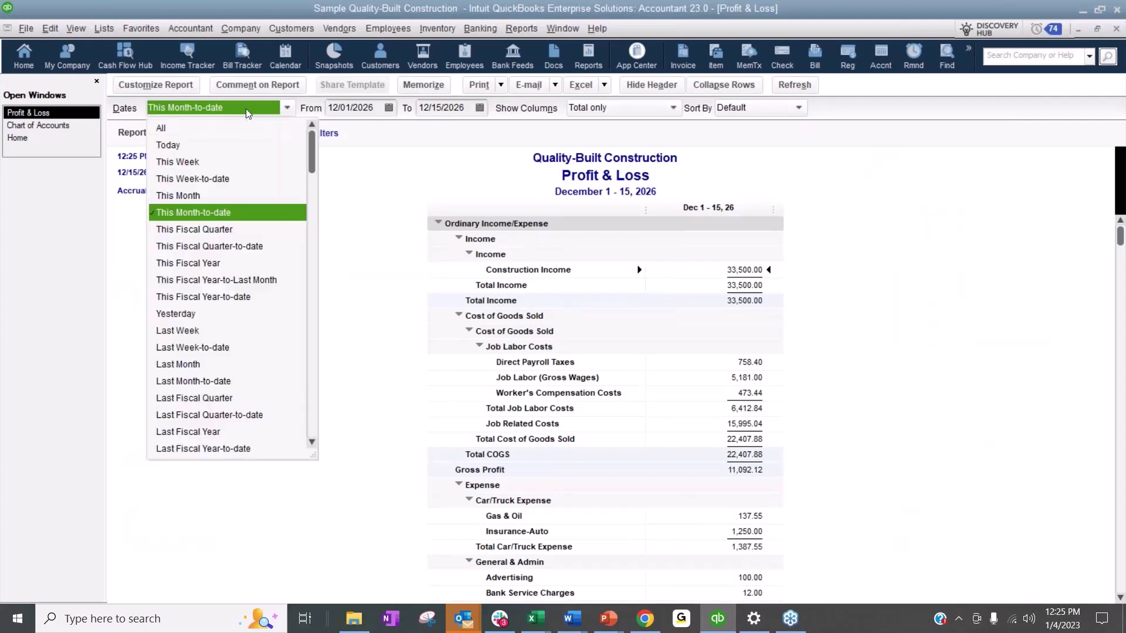
click(216, 265)
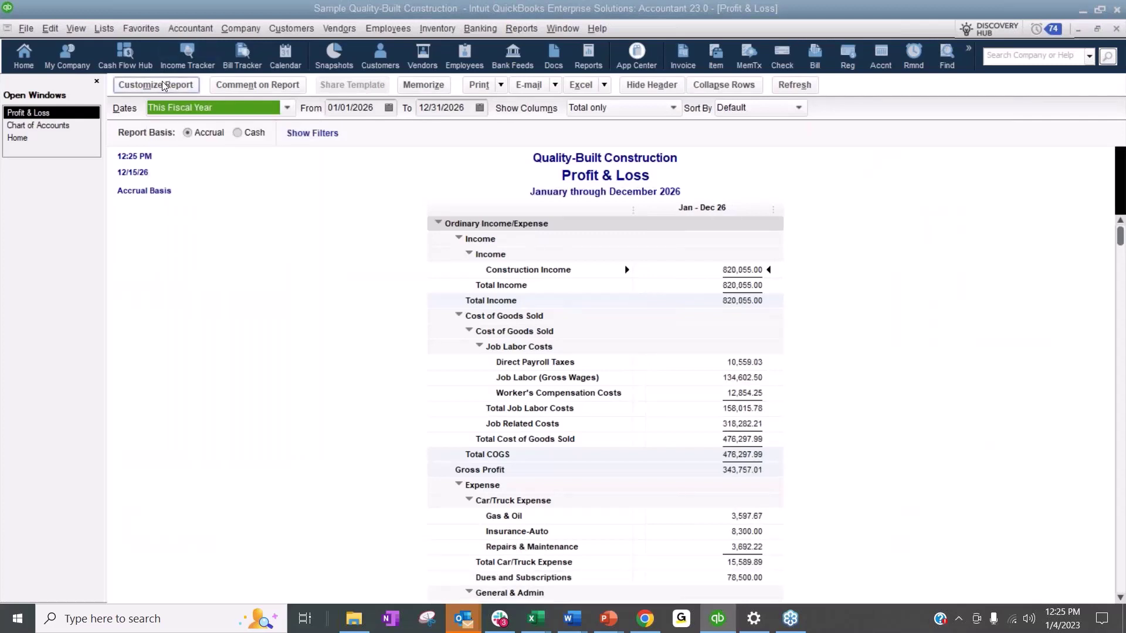
Add Previous Year and % Change subcolumns to the Profit & Loss report, and collapse its rows.
click(156, 84)
click(187, 261)
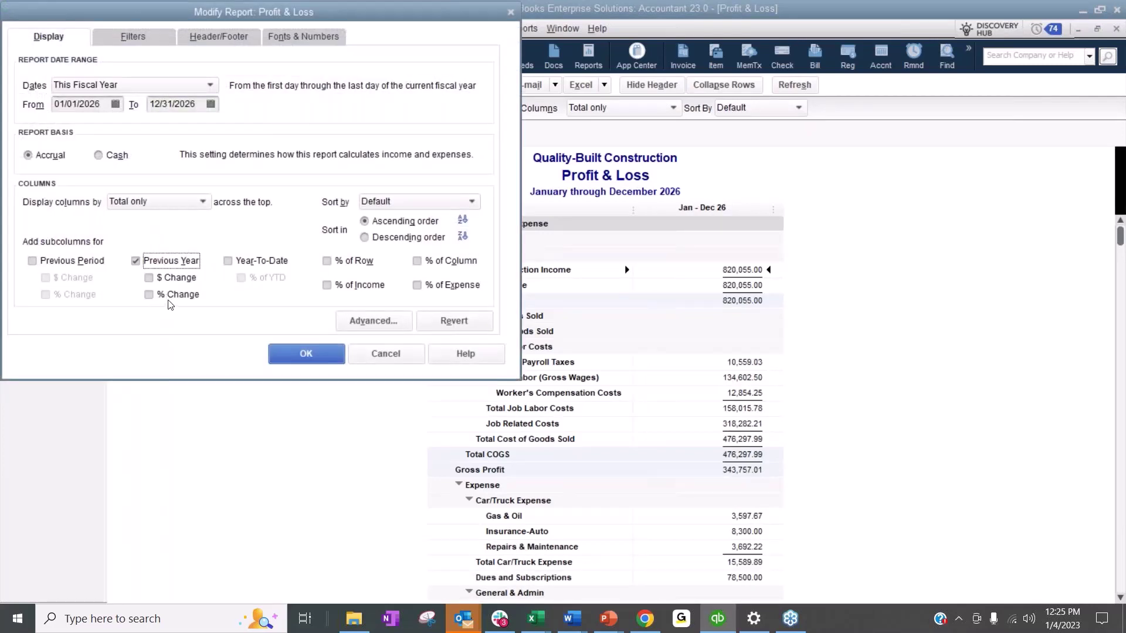
click(167, 297)
click(301, 360)
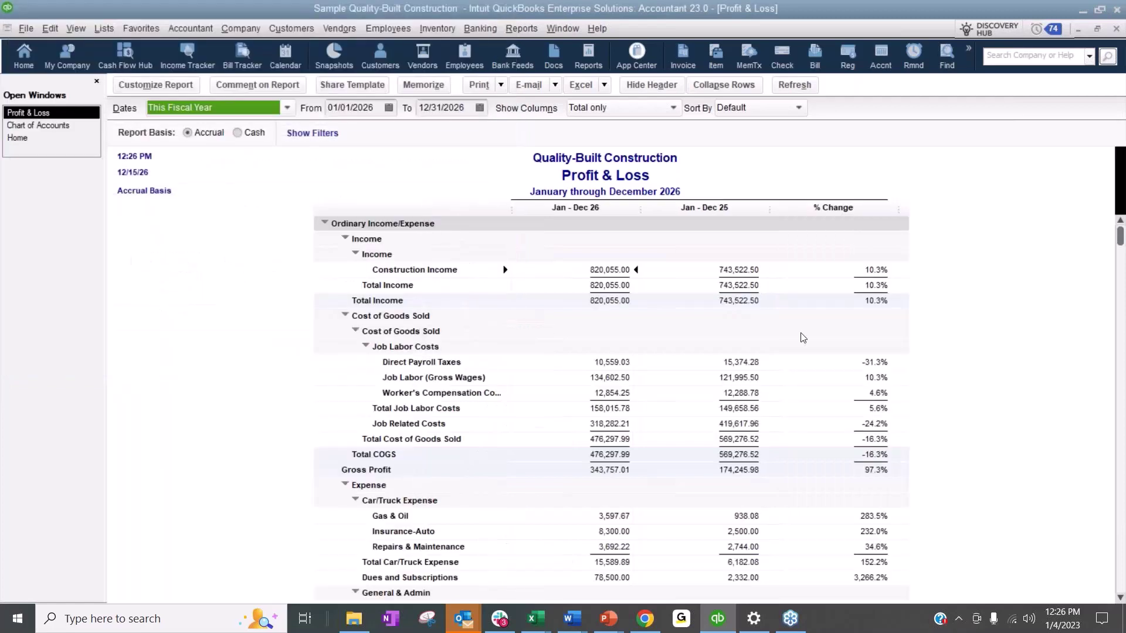
click(728, 85)
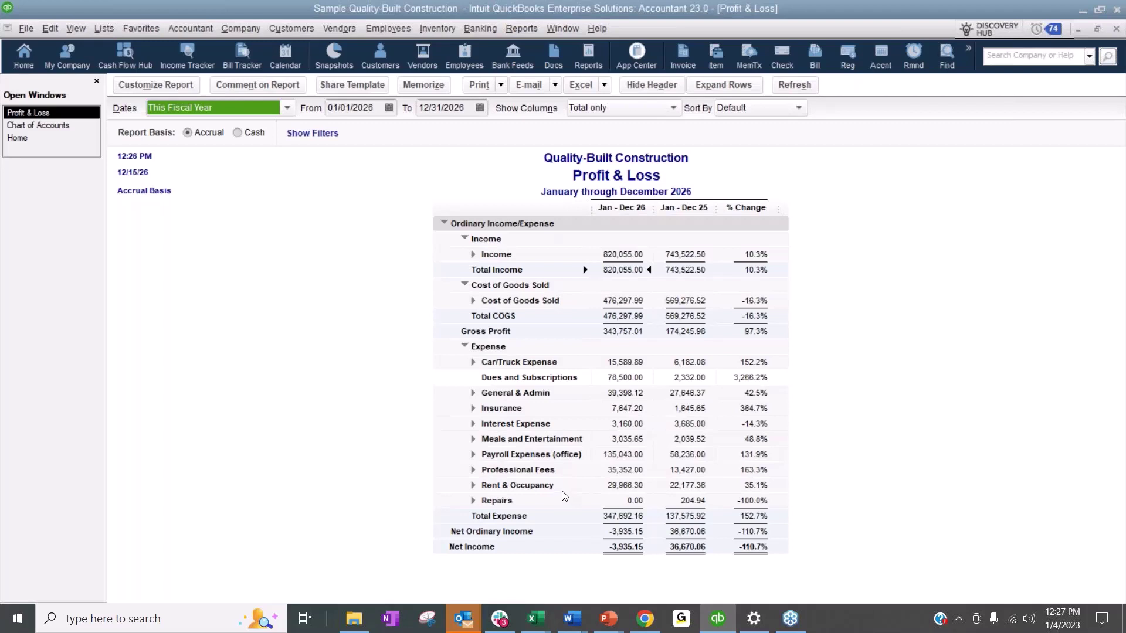
View the options for exporting the Profit & Loss report to a new Excel worksheet, and cancel without exporting.
click(586, 88)
click(554, 258)
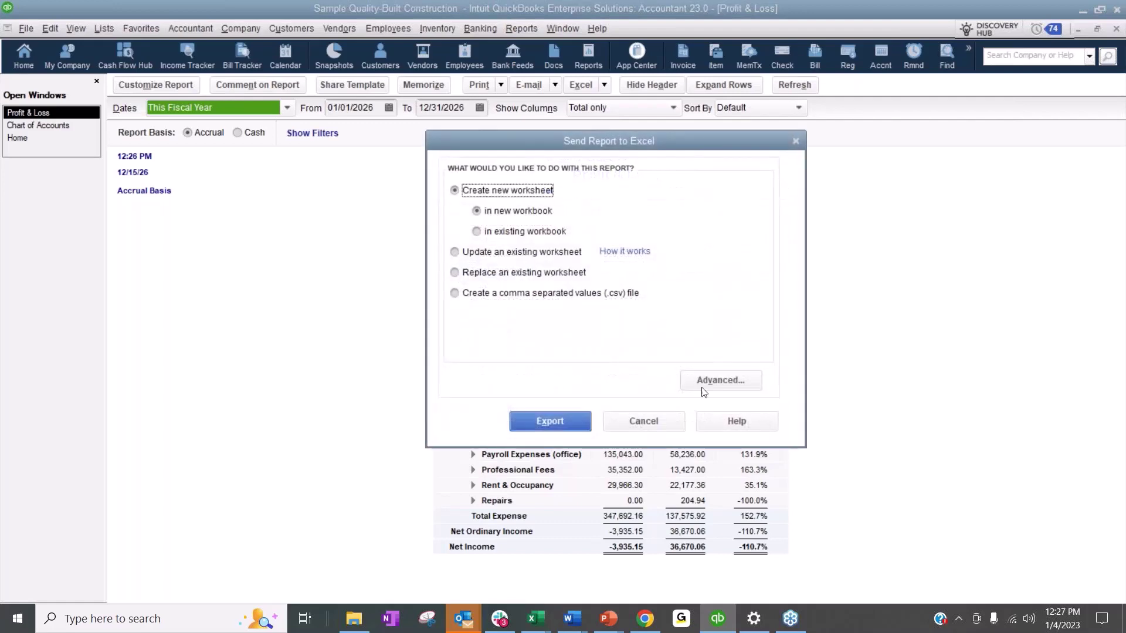
click(674, 420)
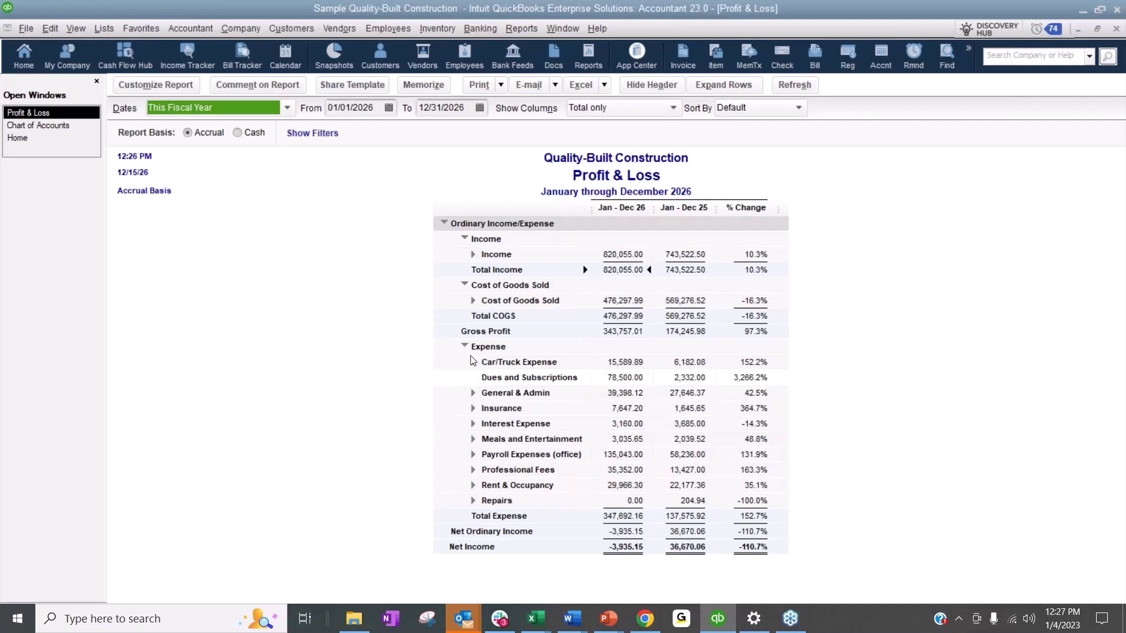
Check the subaccounts under Insurance, collapse them again, and expand Payroll Expenses (office) to compare both years.
click(473, 409)
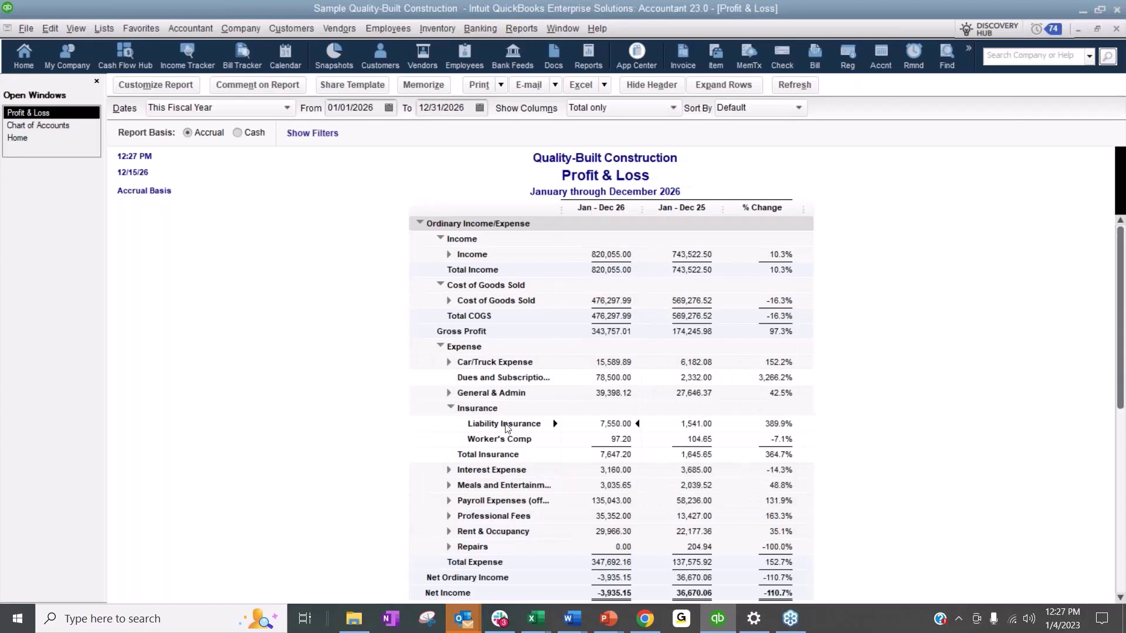
click(473, 409)
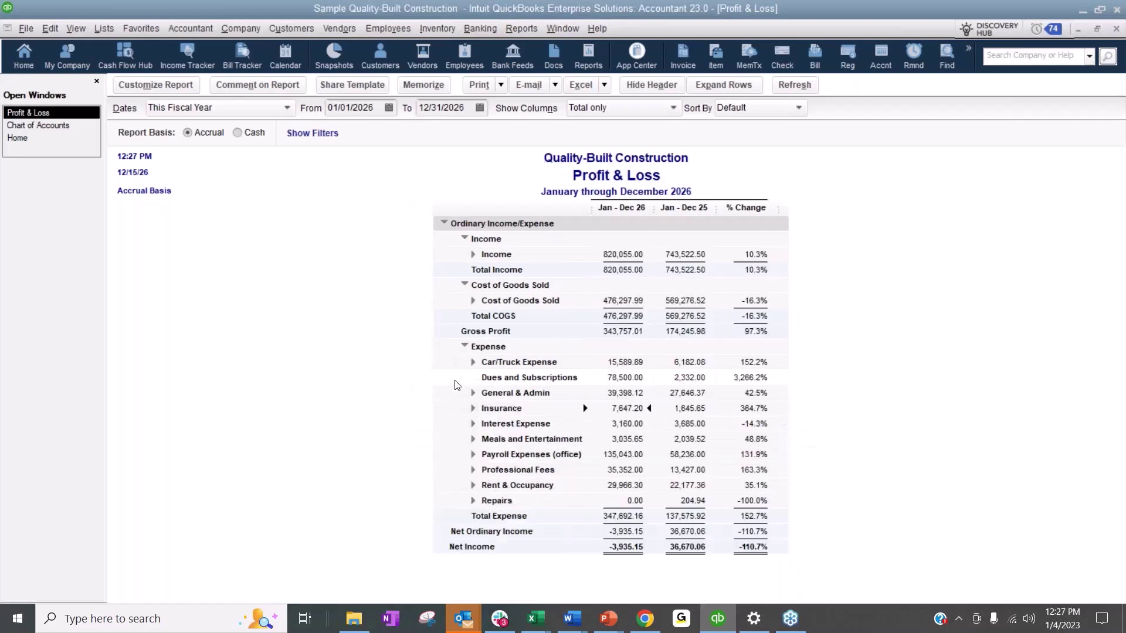
click(473, 455)
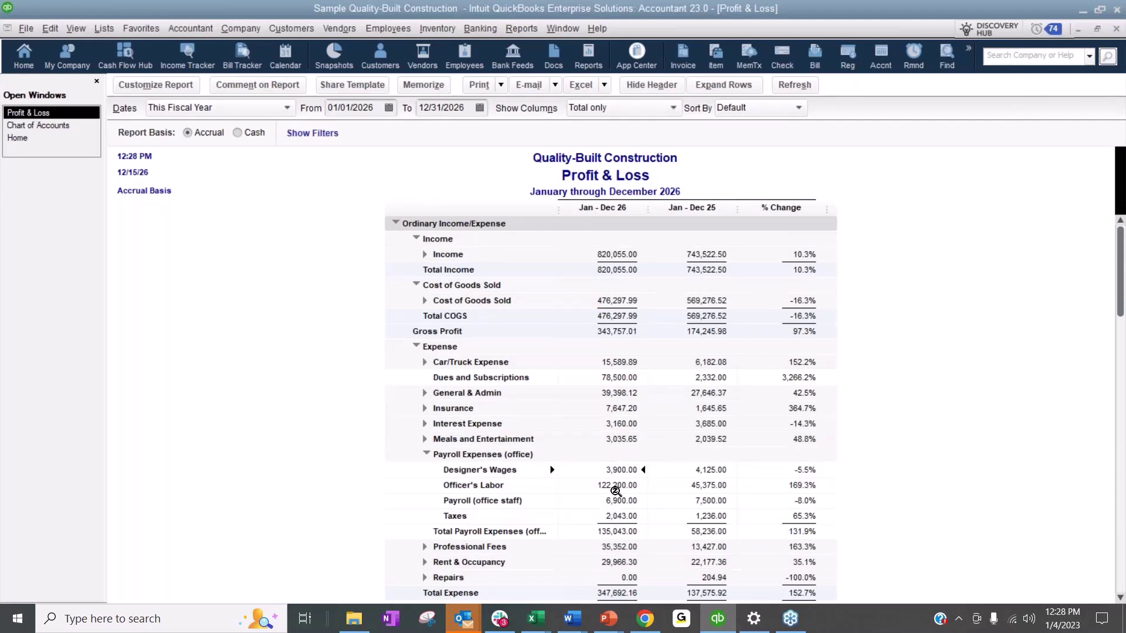
Collapse Payroll Expenses (office) in the Profit & Loss report, and view the available Planning & Budgeting commands without opening one.
click(427, 456)
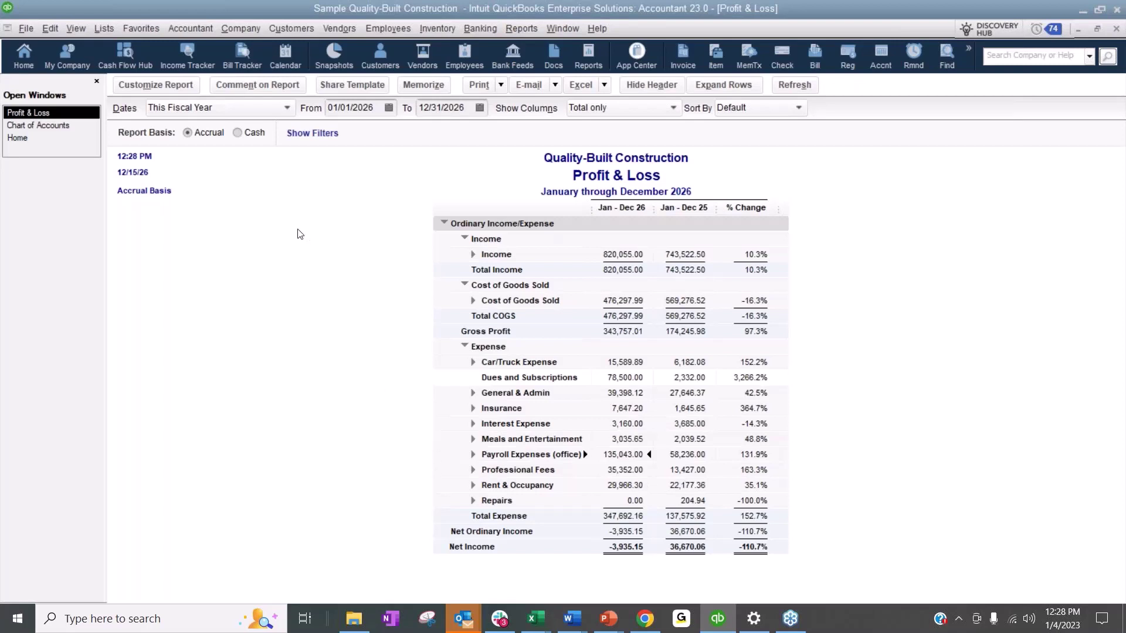
click(189, 28)
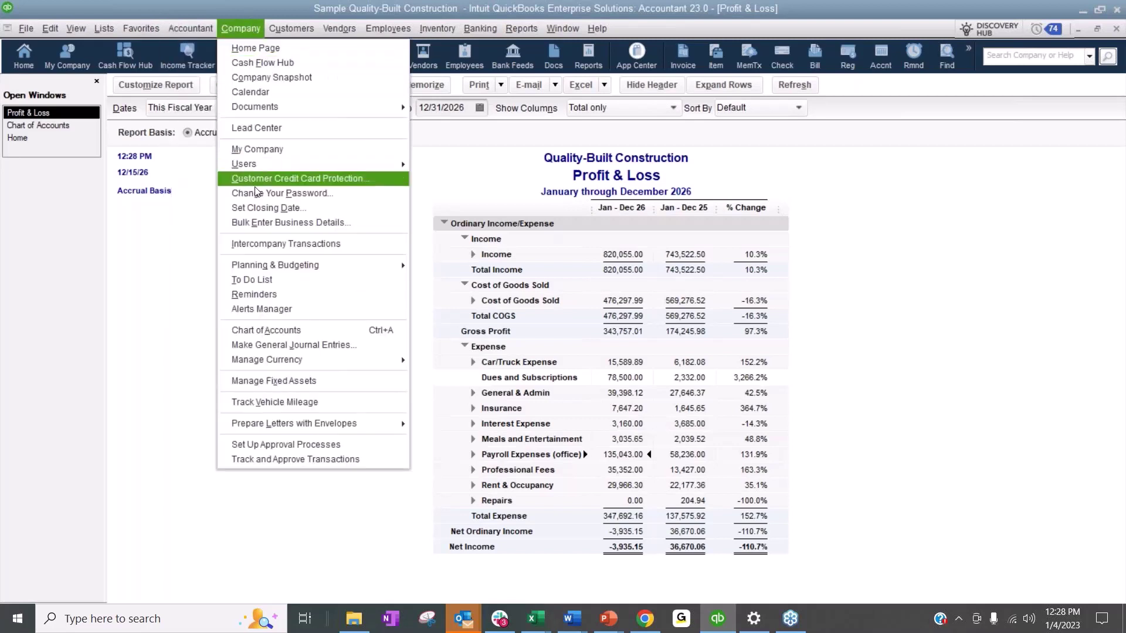
mouse_move(276, 267)
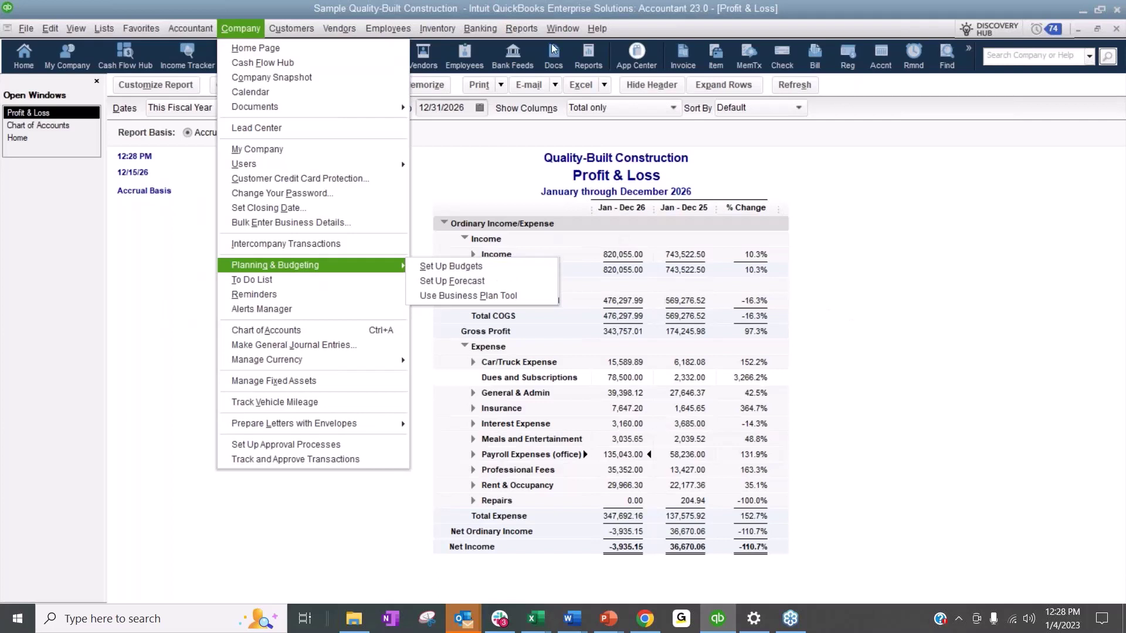
mouse_move(562, 28)
click(833, 437)
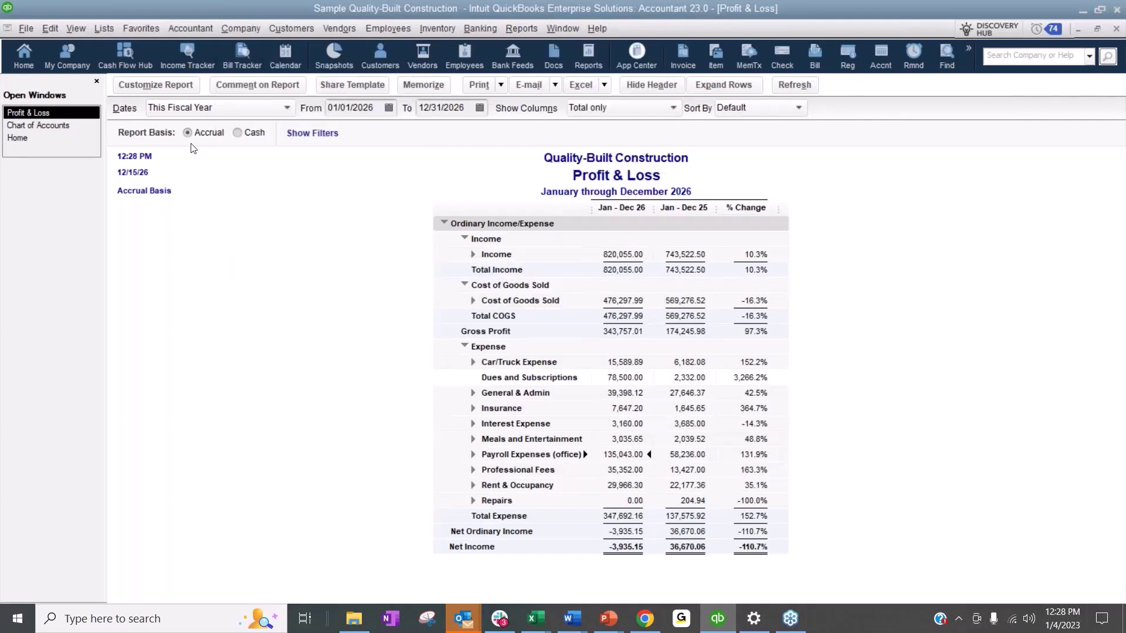
Open the closing date and password settings from the company-wide Accounting preferences.
click(50, 31)
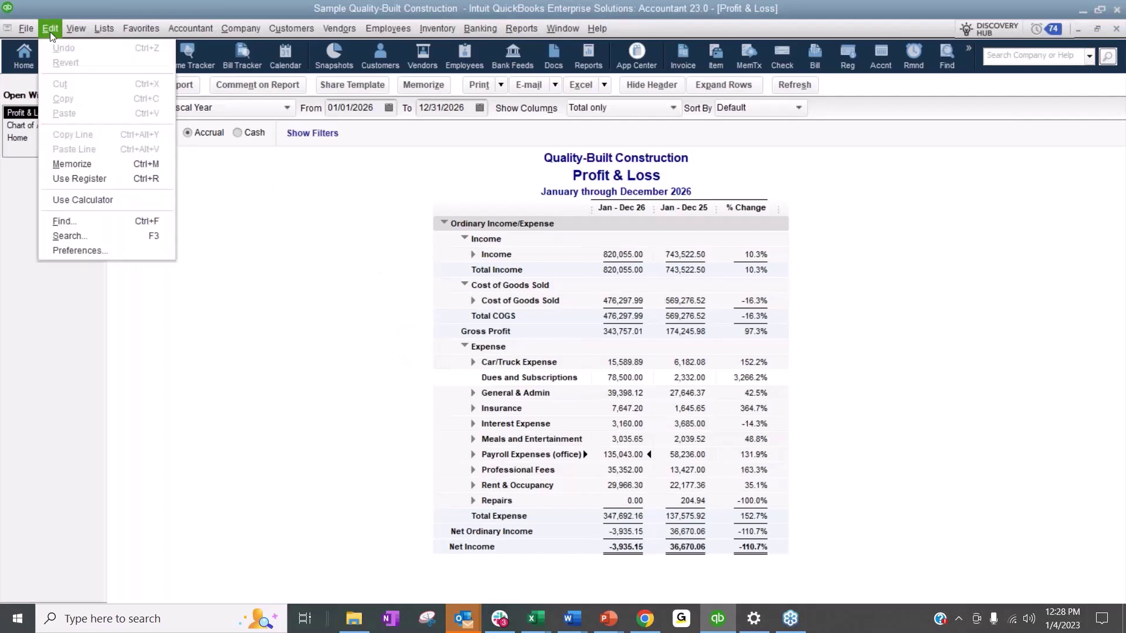
click(78, 252)
click(319, 32)
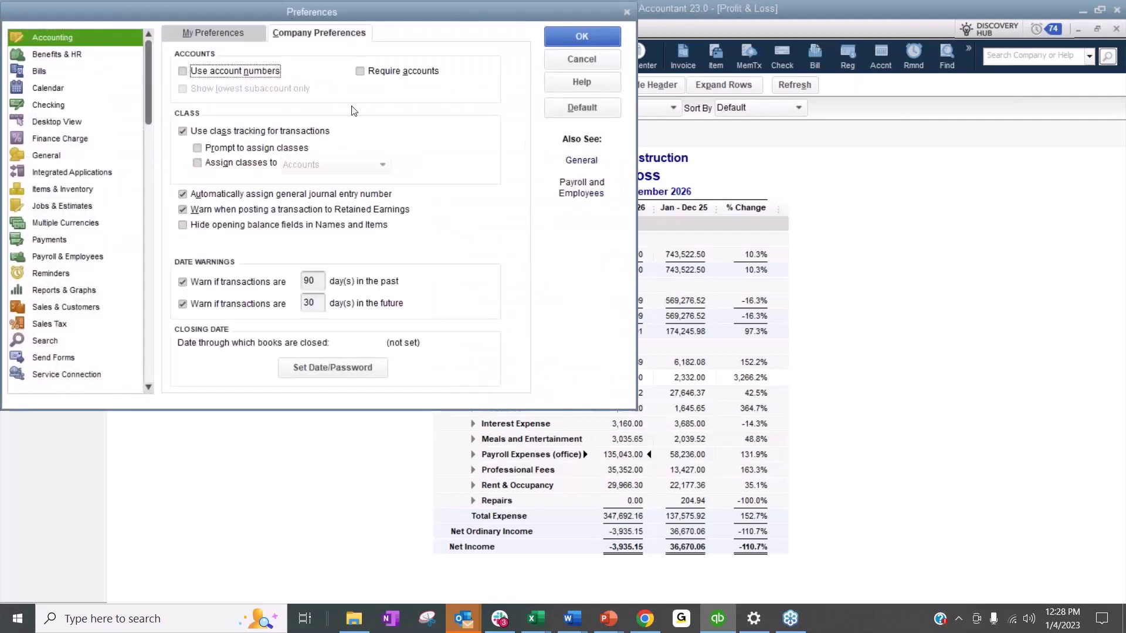
click(334, 368)
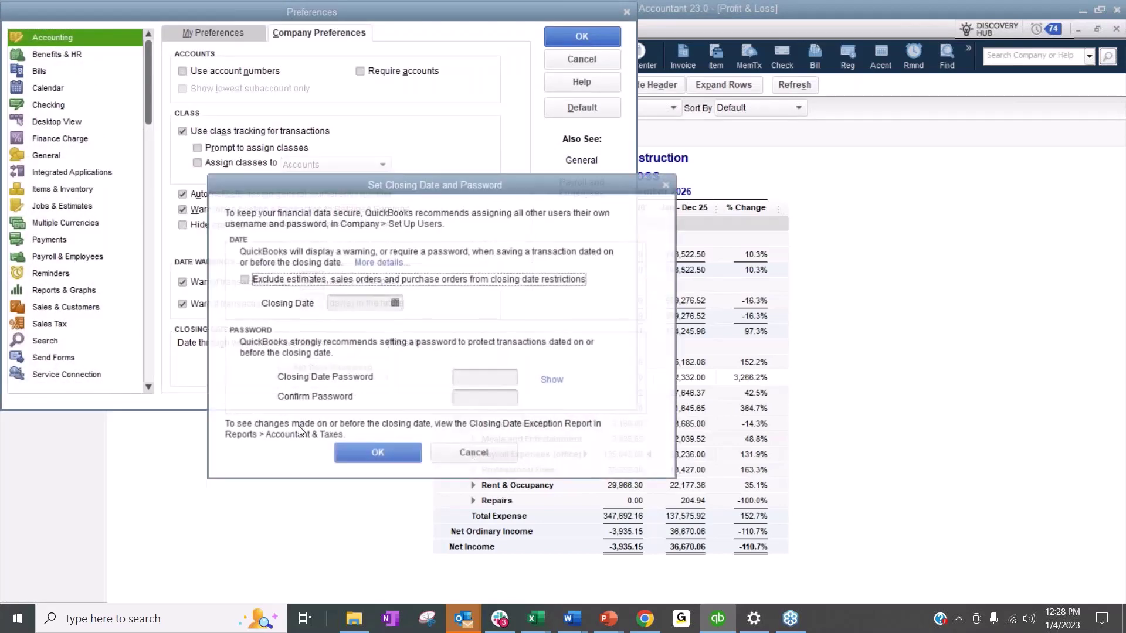
Exclude estimates, sales orders and purchase orders from closing date restrictions, enter closing date 12/31/2026, and leave the preferences without saving.
click(263, 282)
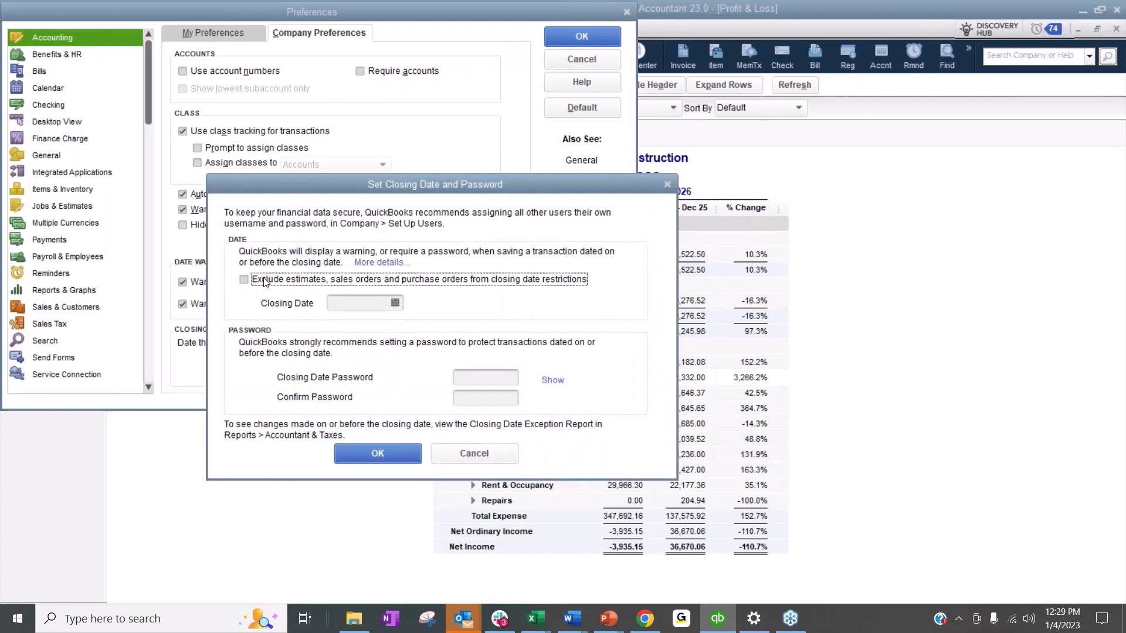
click(346, 303)
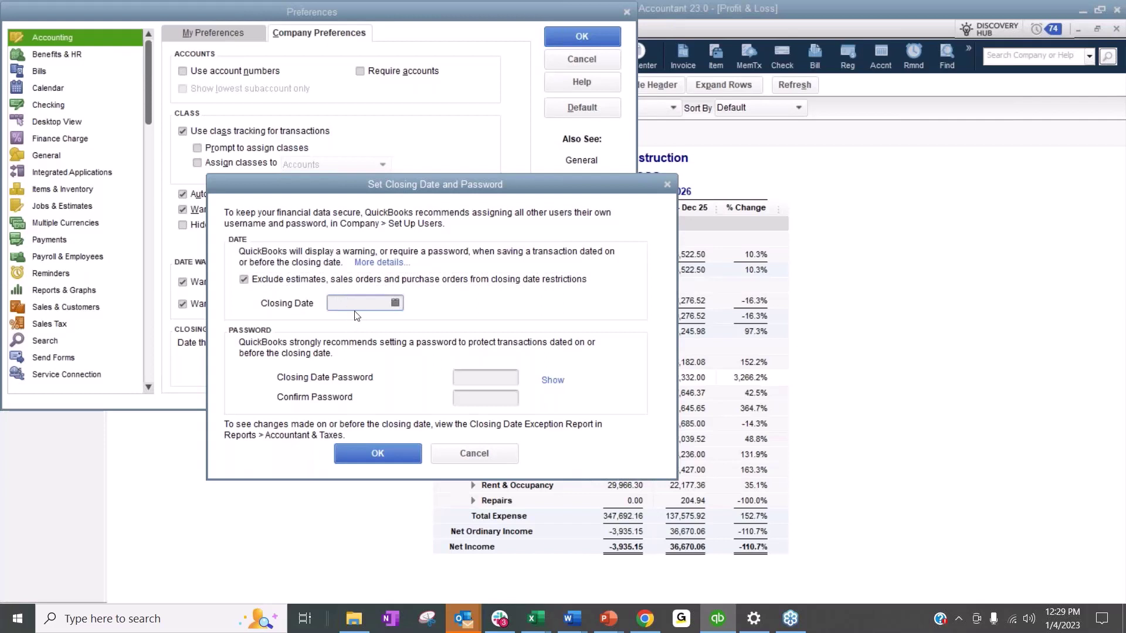
text(12/31/2026)
key(Tab)
click(672, 184)
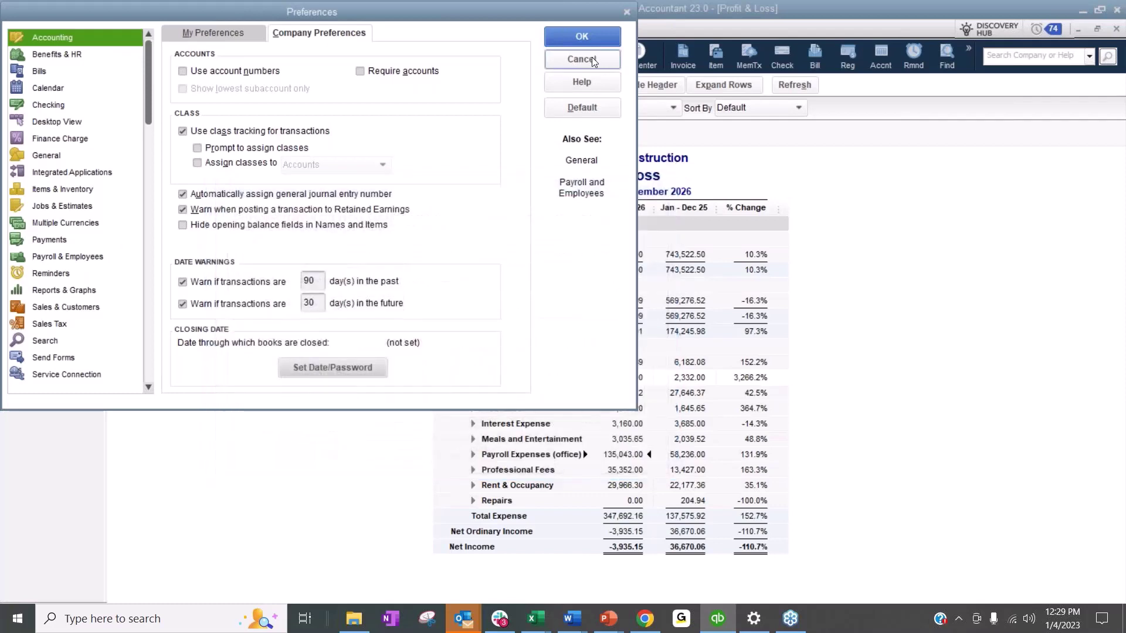
click(593, 58)
Locate the Closing Date Exception Report among the Accountant & Taxes reports without opening it.
click(522, 29)
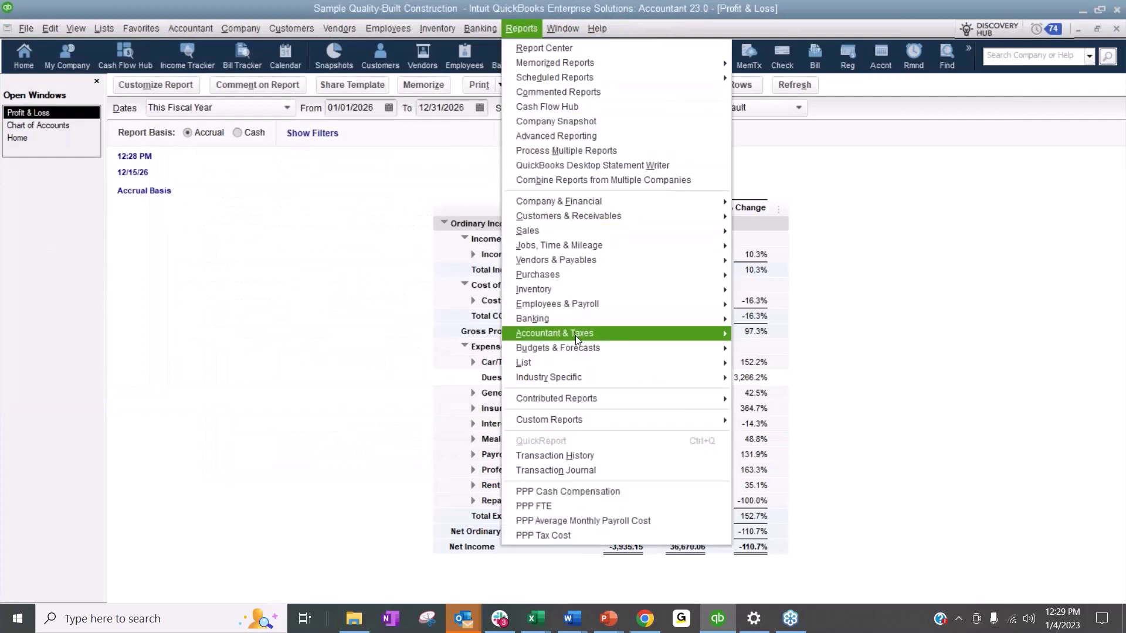
mouse_move(576, 335)
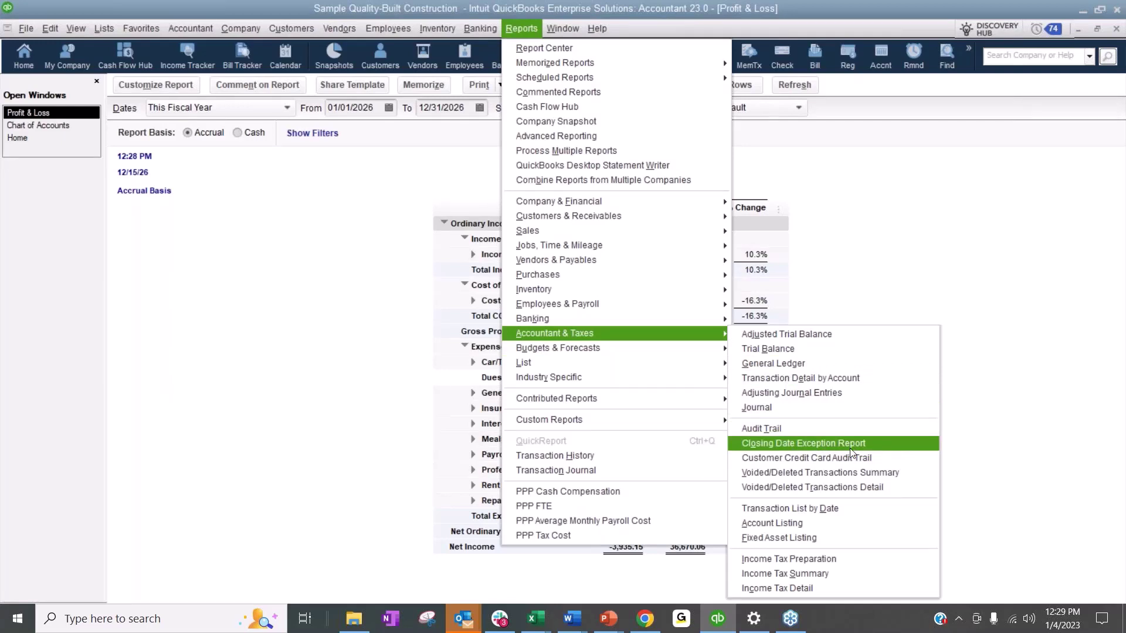
click(860, 261)
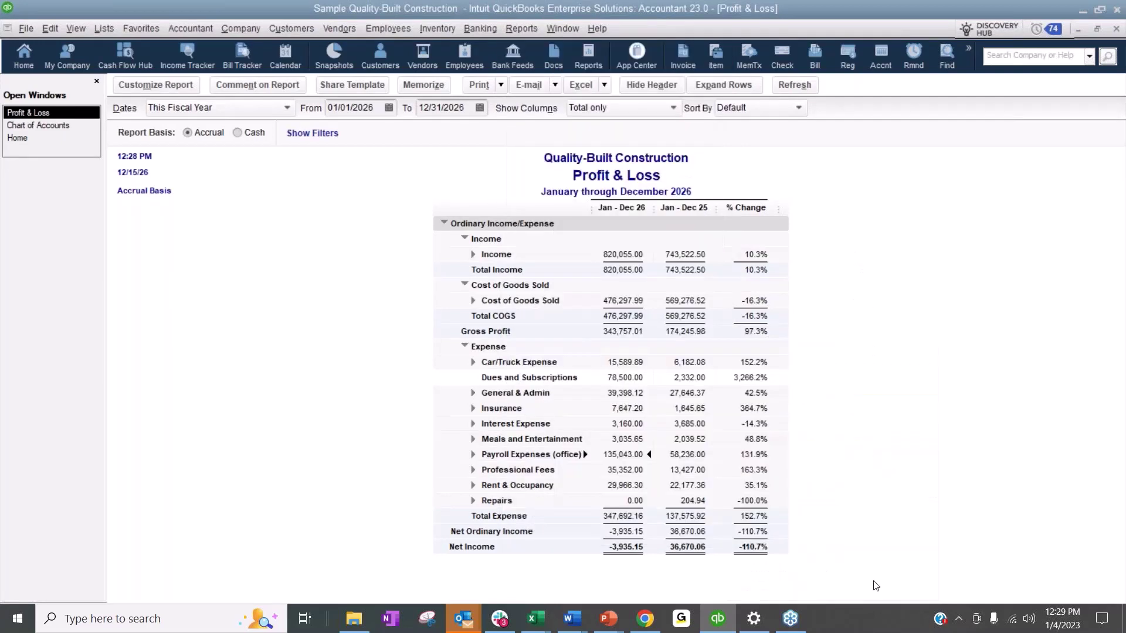